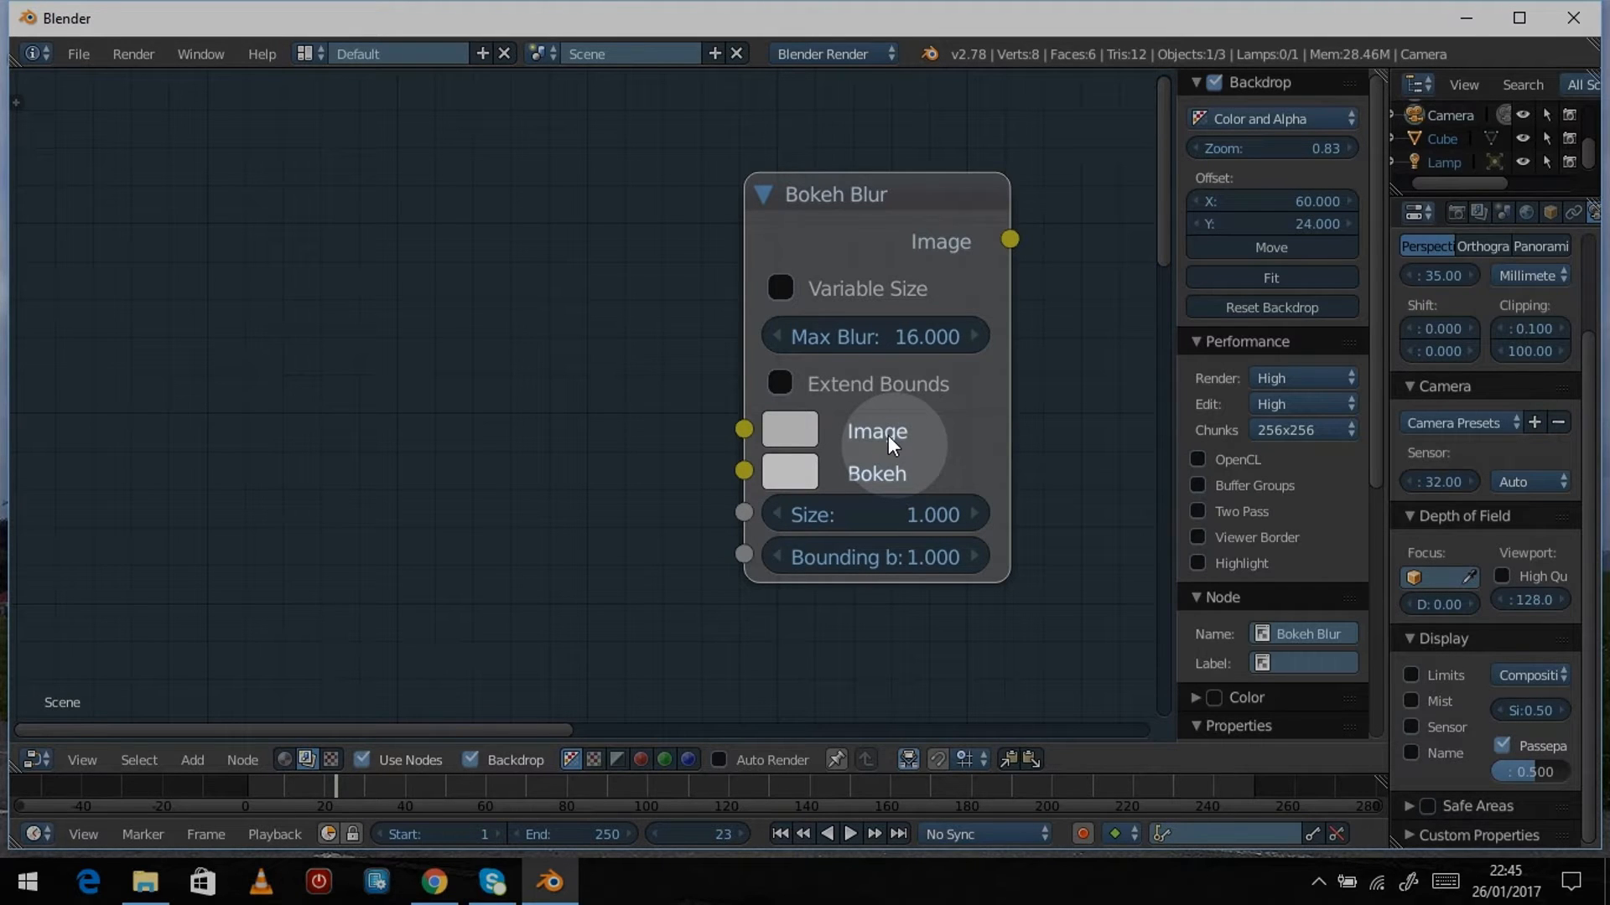
Step: Add a Bokeh Blur filter node and place it in the empty area of the compositor
left_click(193, 759)
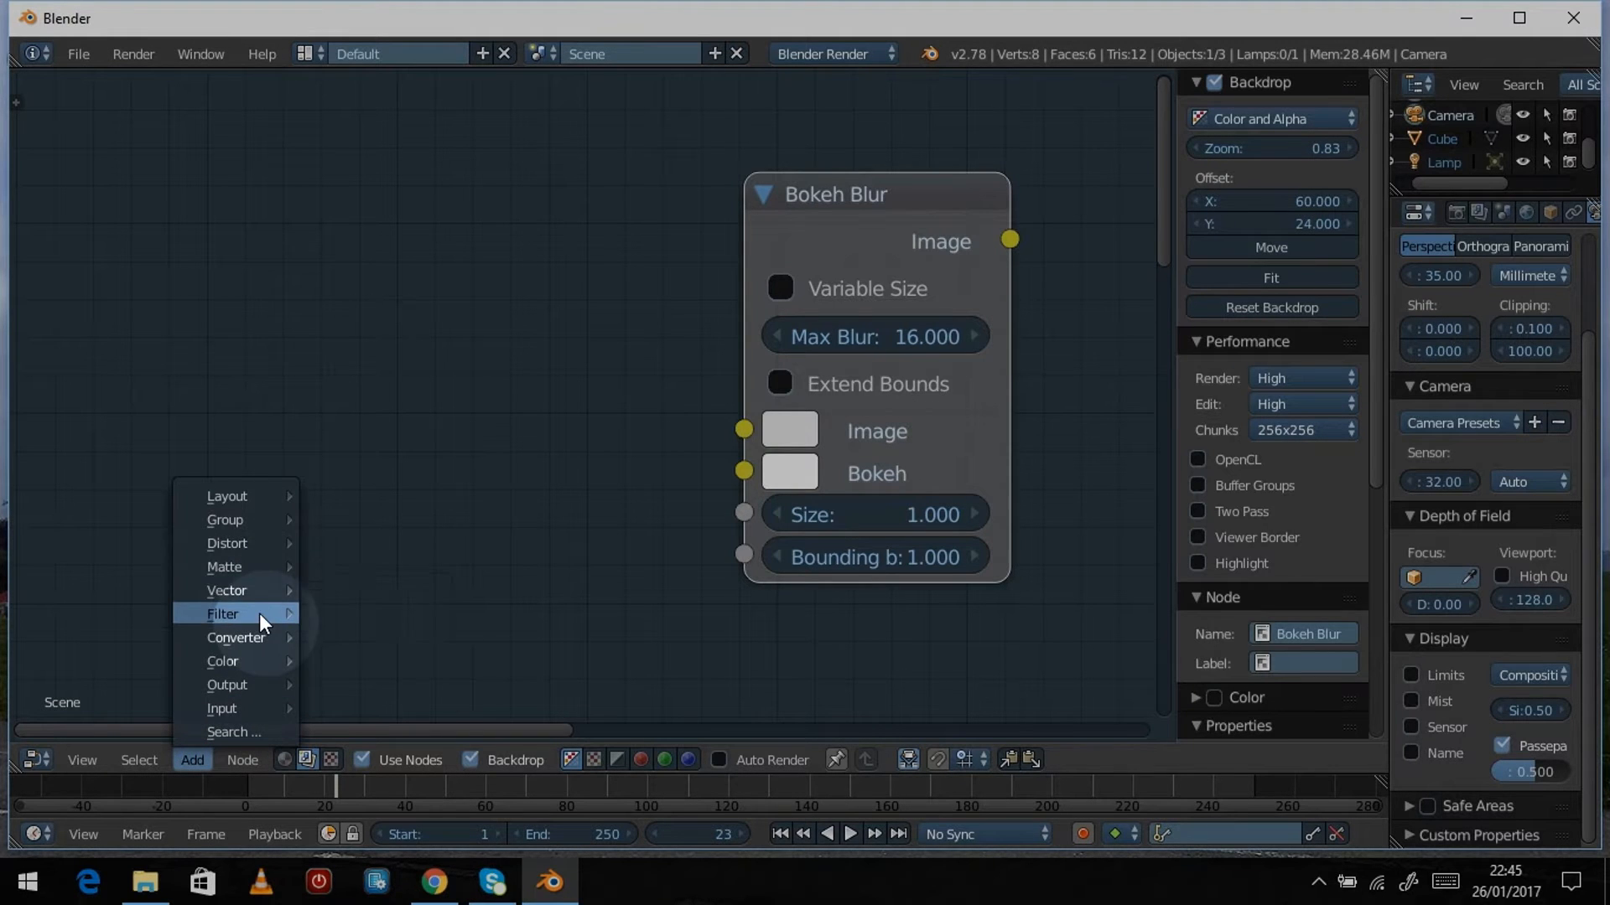
mouse_move(259, 612)
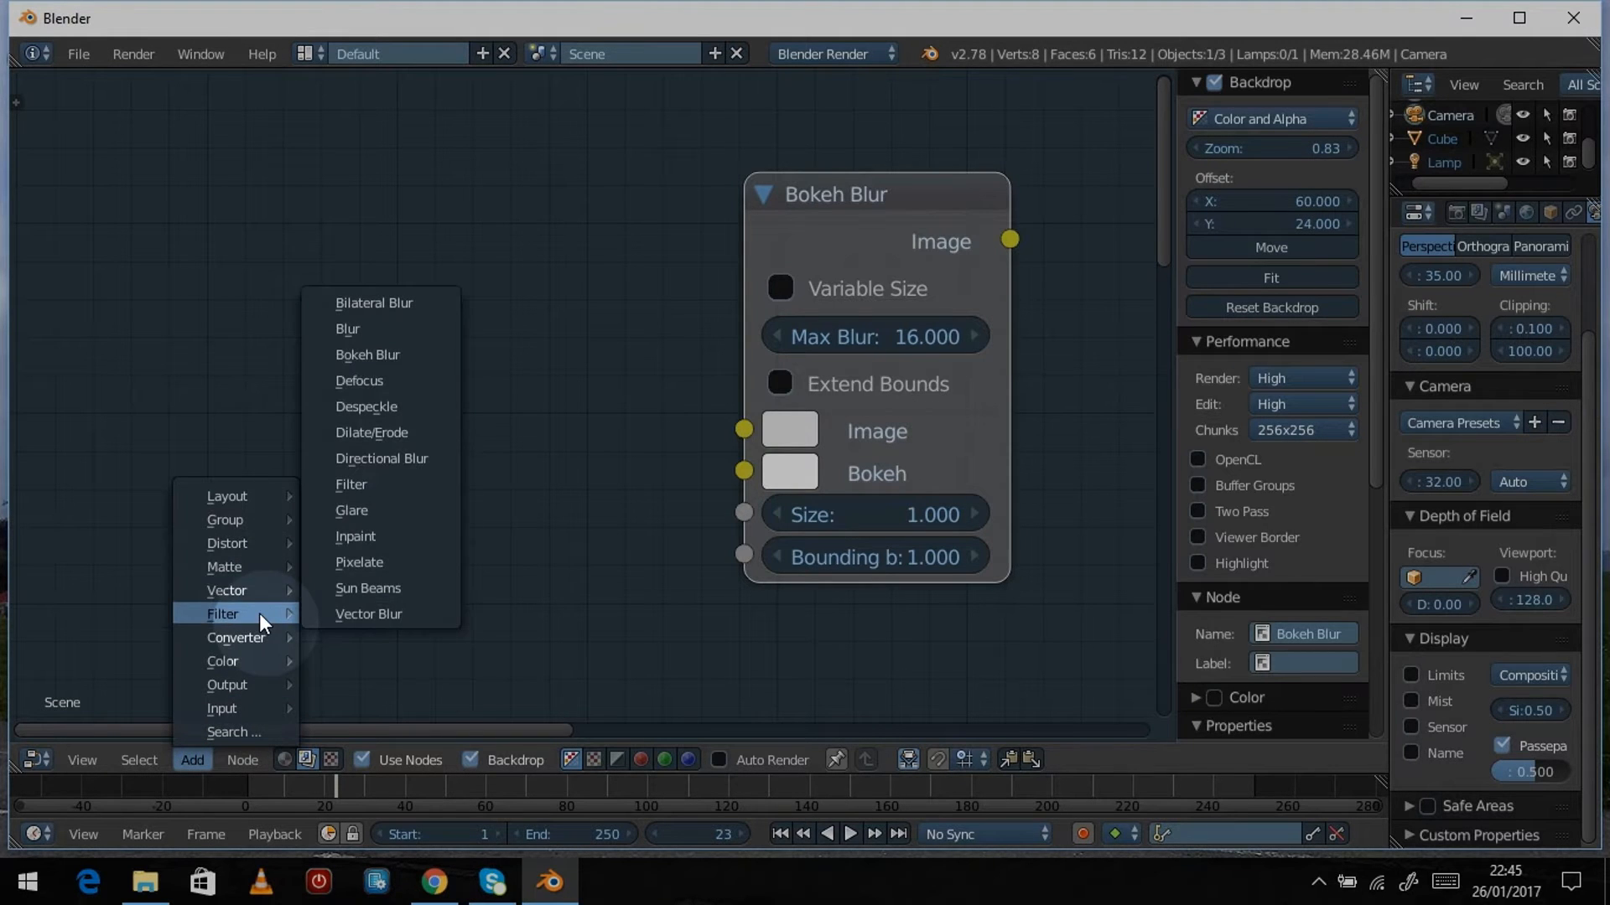
left_click(378, 355)
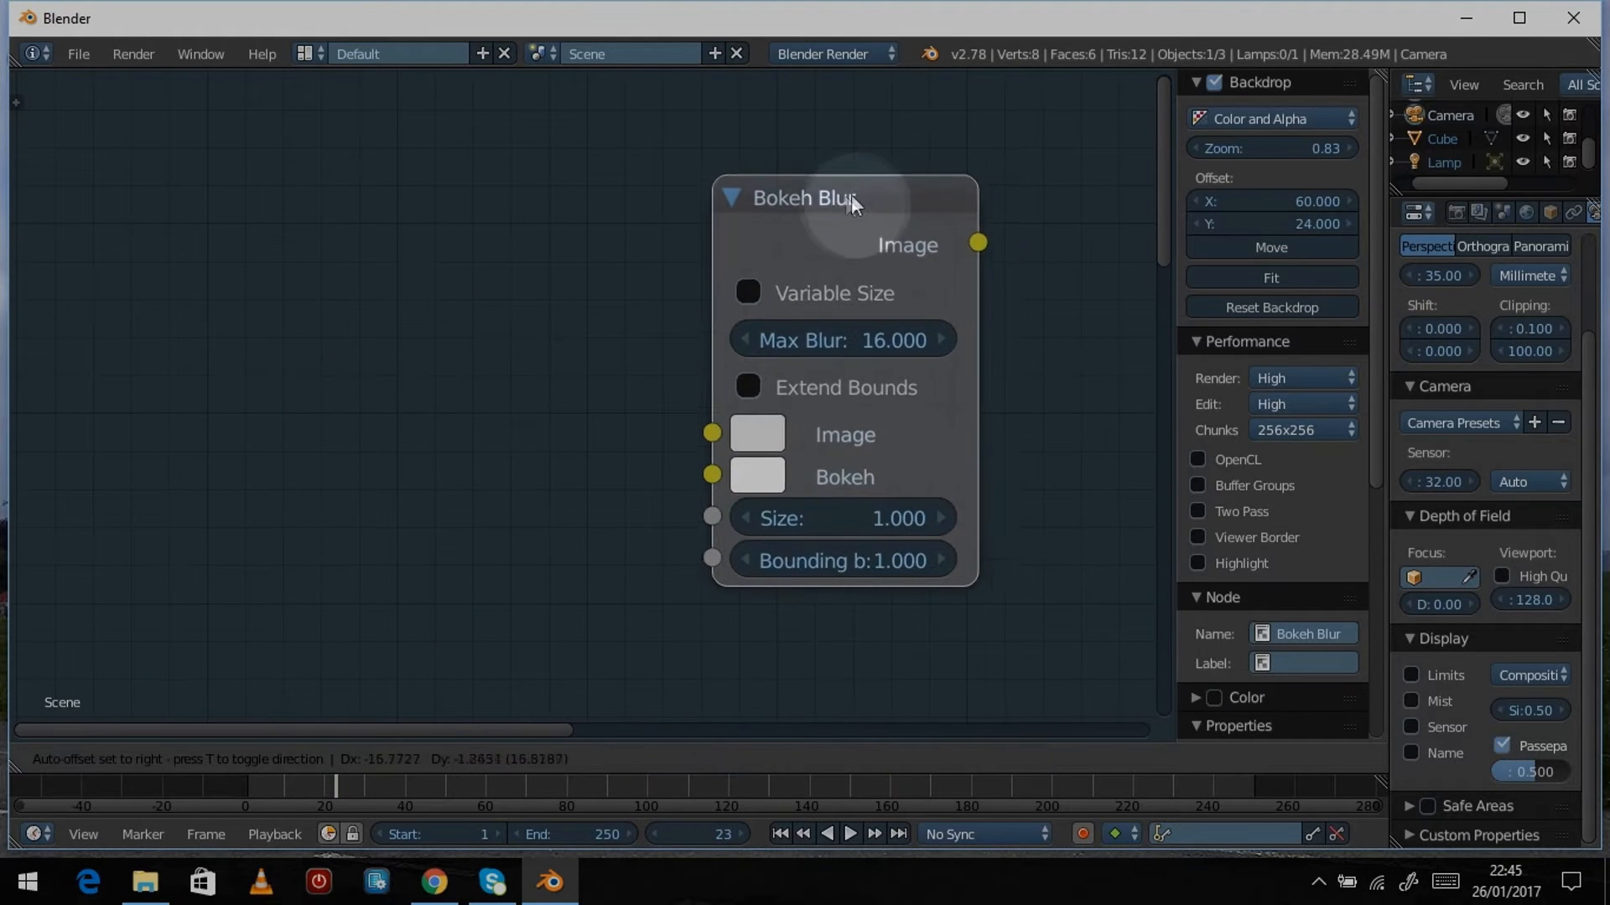
left_click(858, 199)
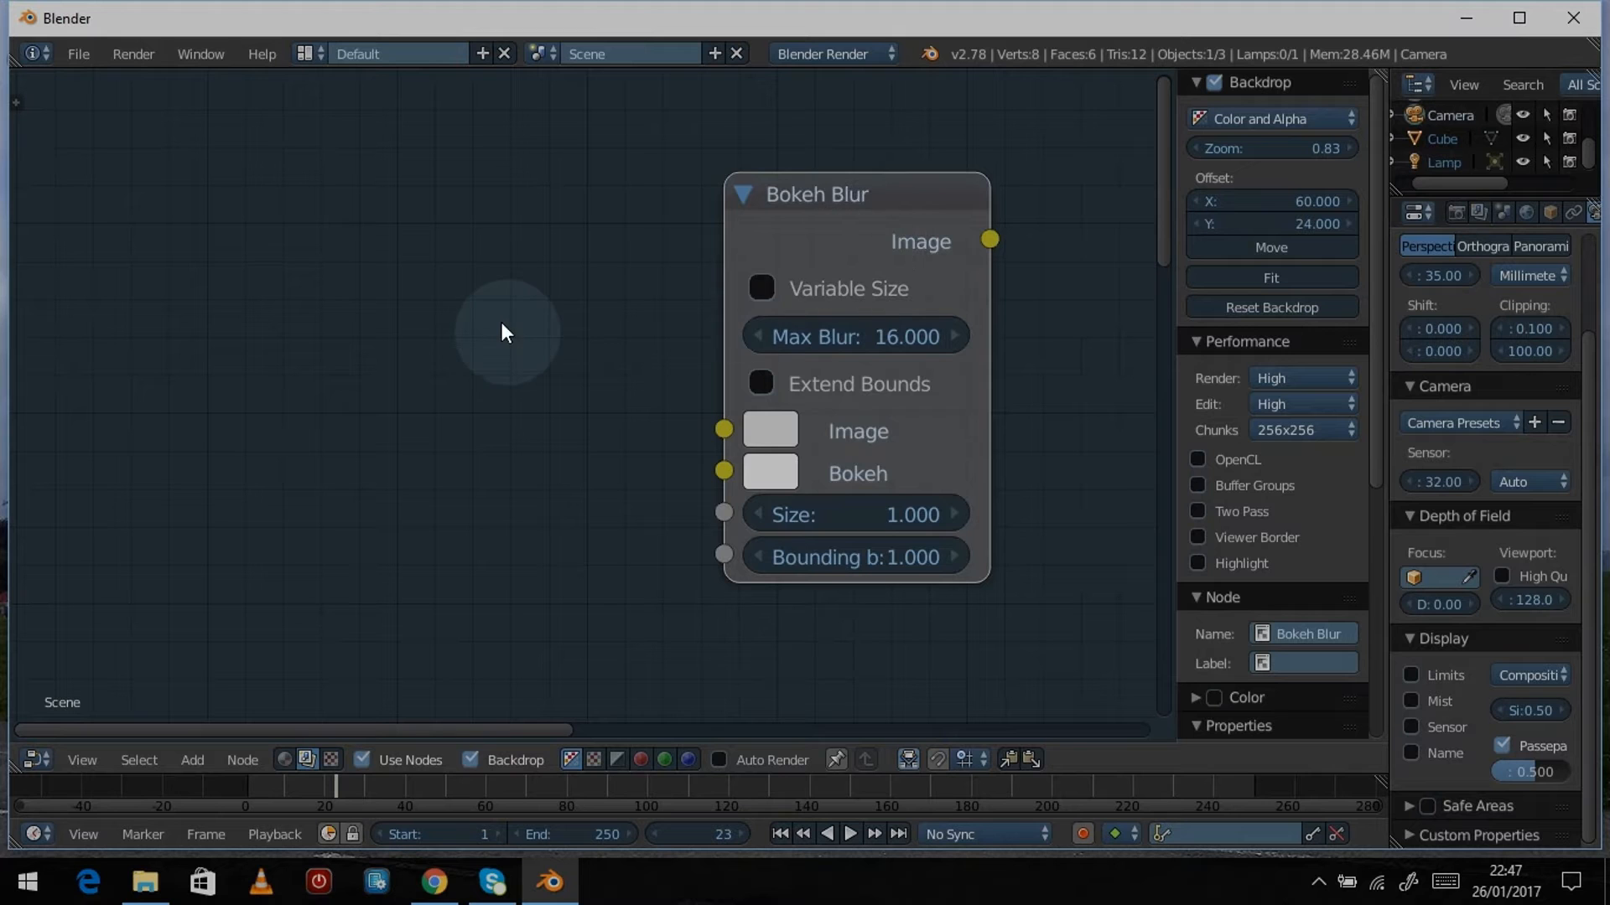
Step: Add an Image input node ahead of the Bokeh Blur node and start opening an image file for it
scroll(499, 324, "down", 1)
scroll(505, 344, "down", 1)
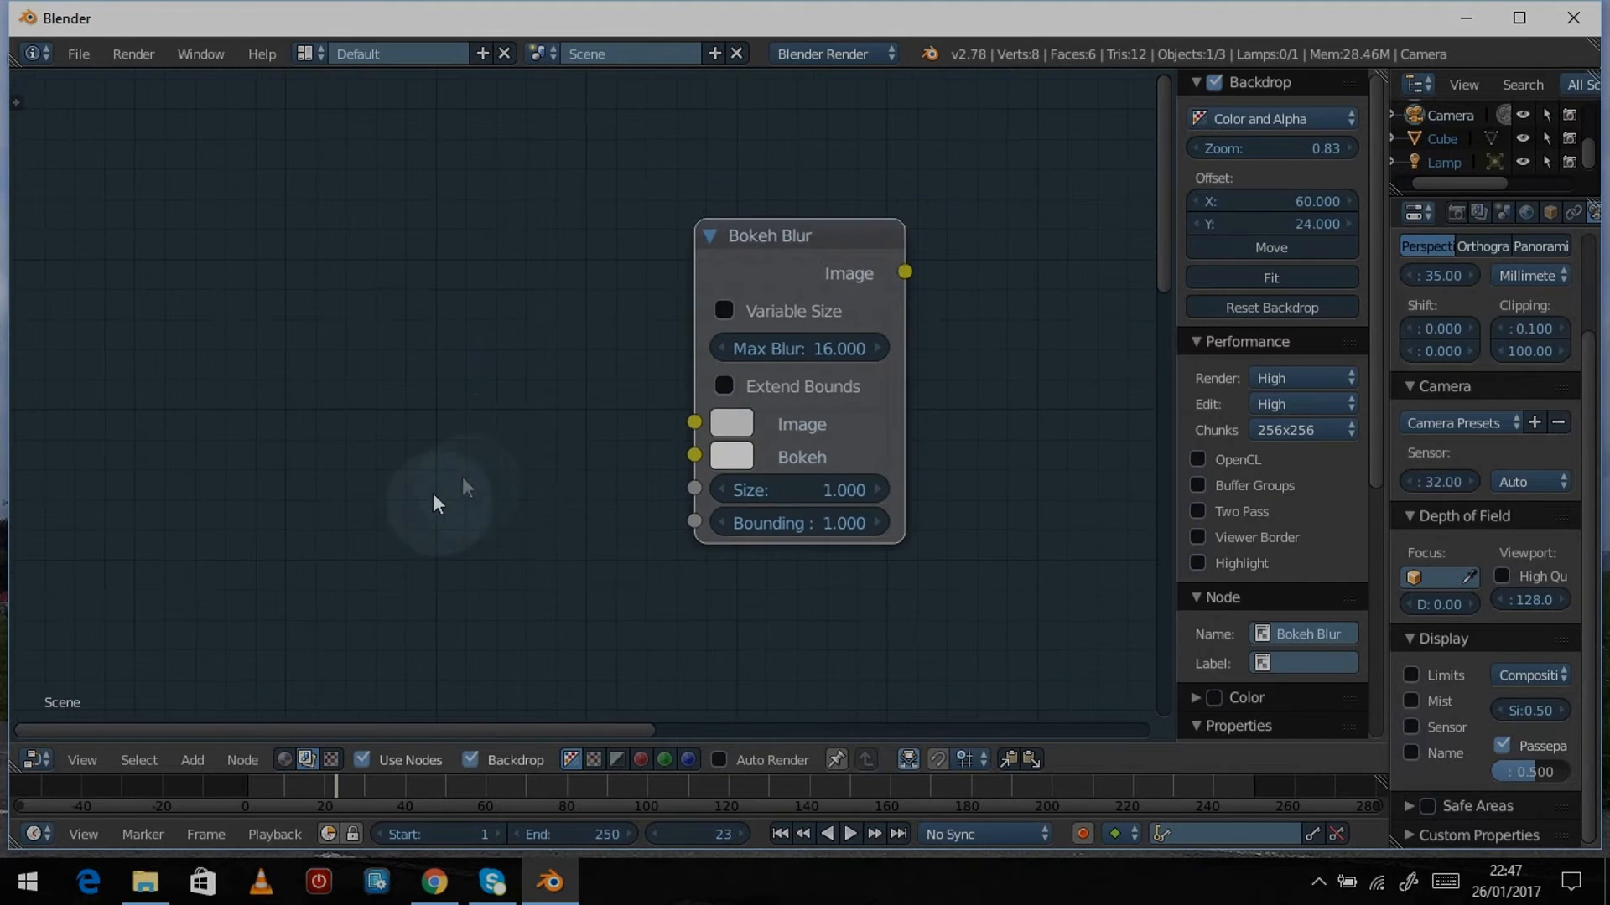
middle_click_drag(395, 514, 447, 518)
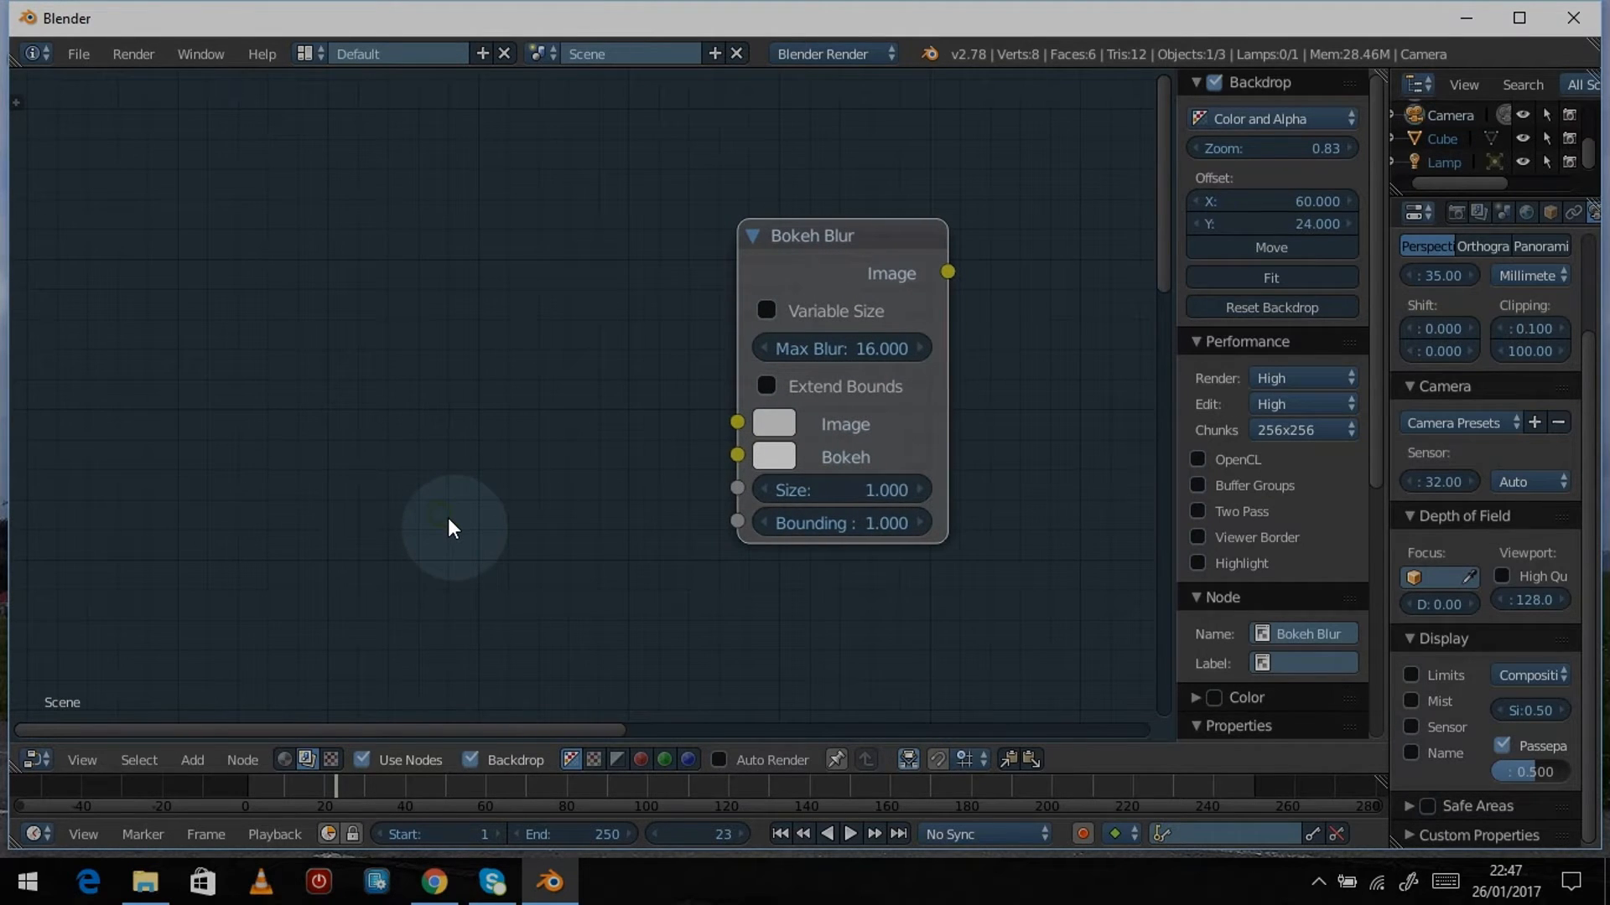
scroll(544, 373, "down", 2)
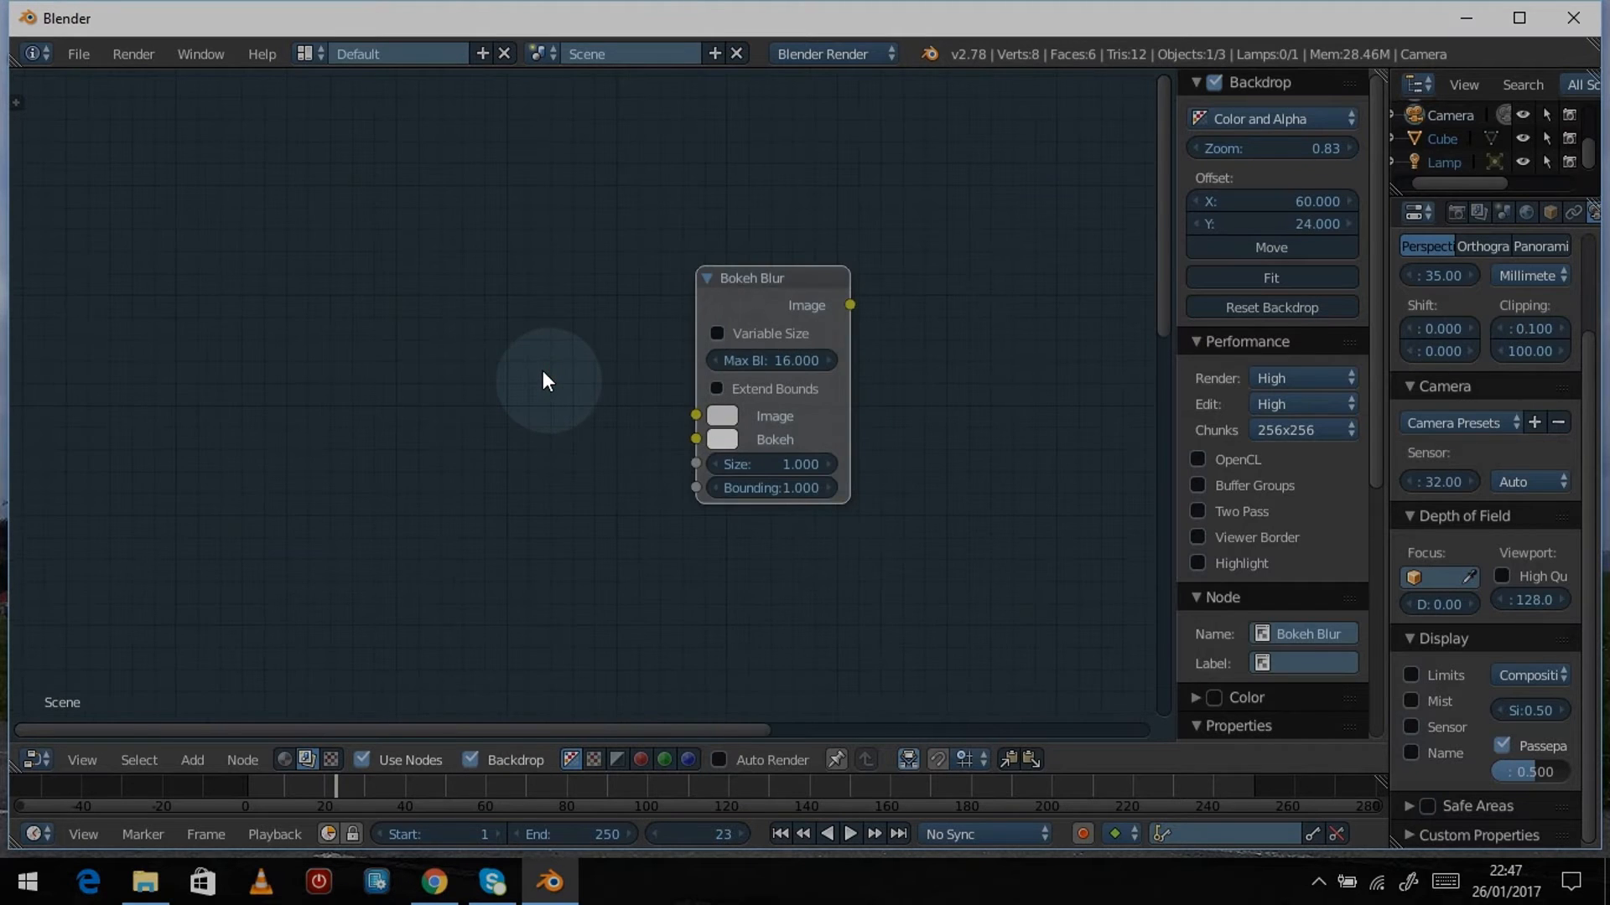
scroll(502, 389, "down", 1)
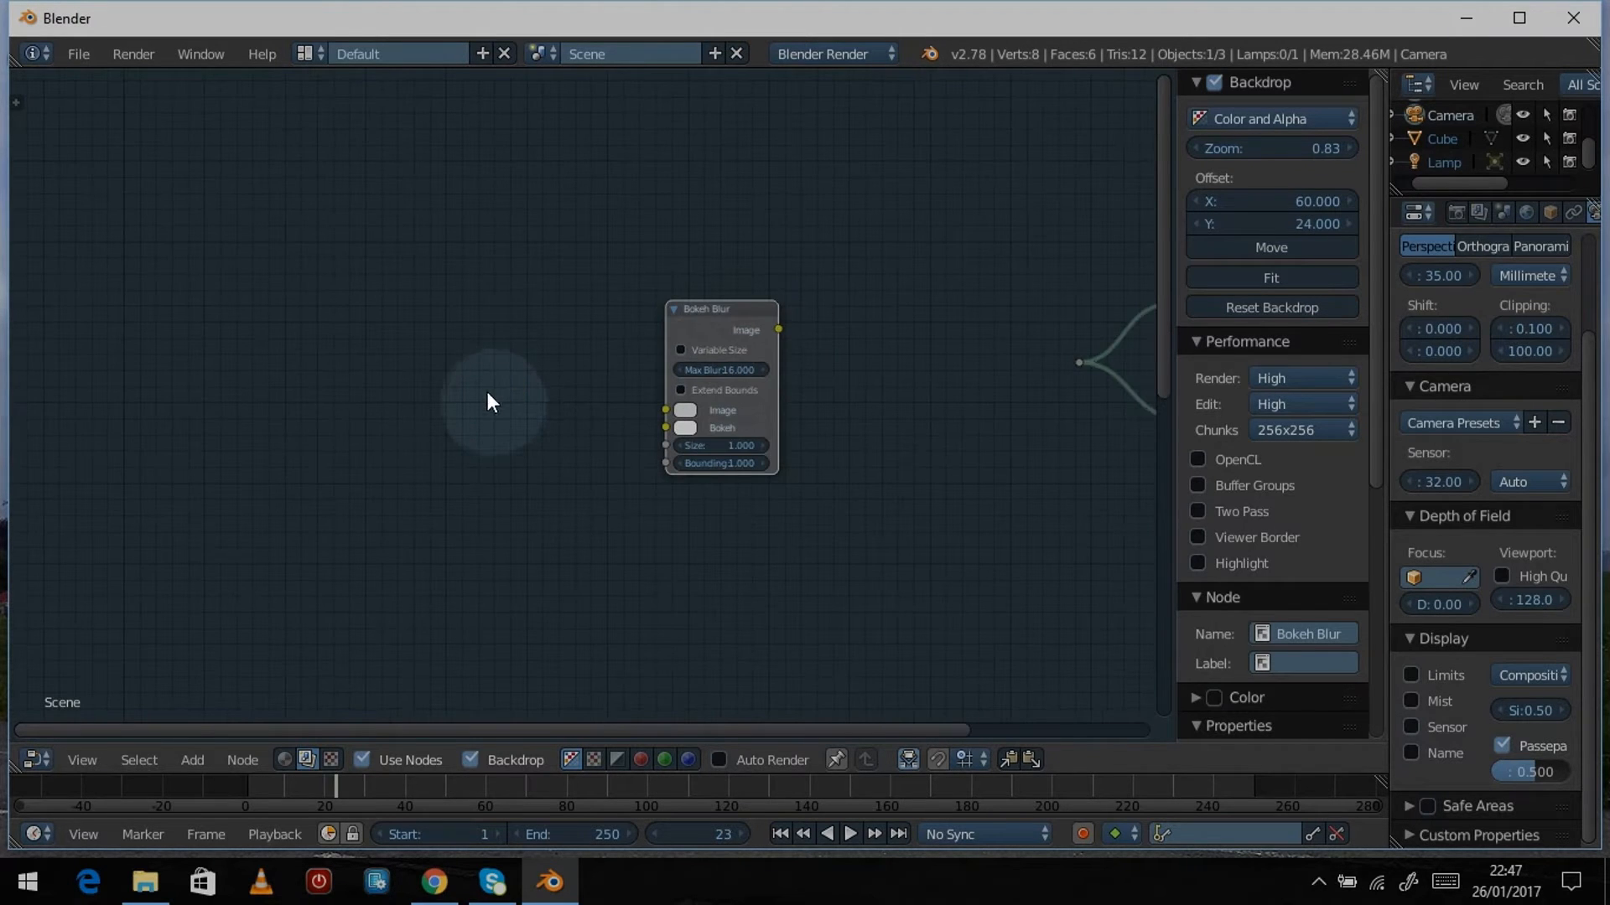
key("shift+a")
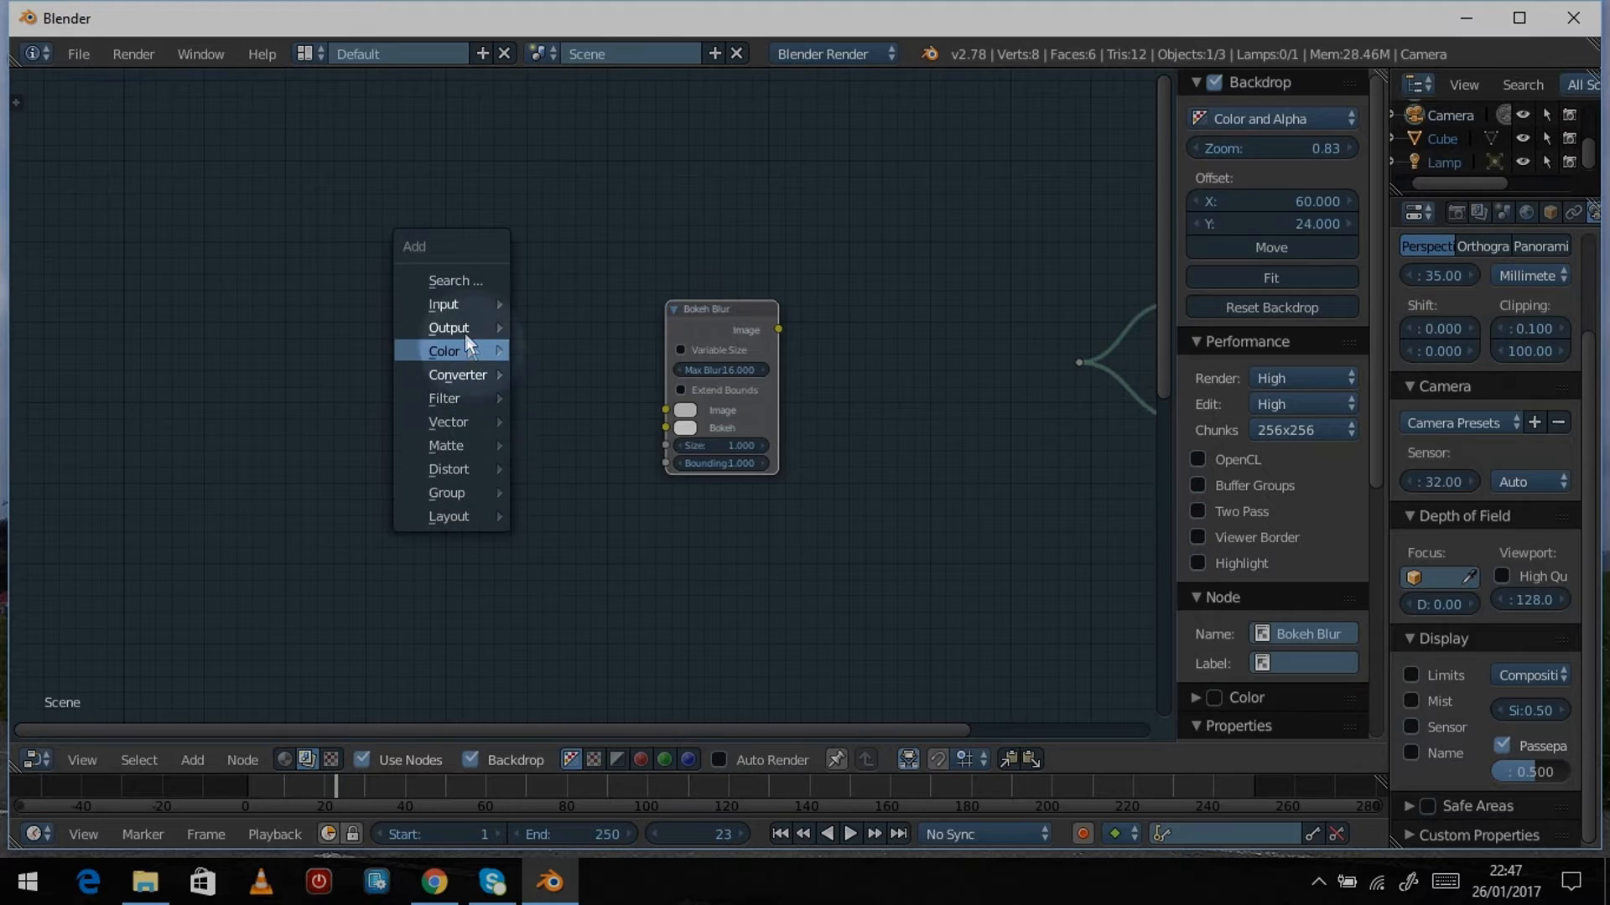
mouse_move(458, 310)
left_click(546, 381)
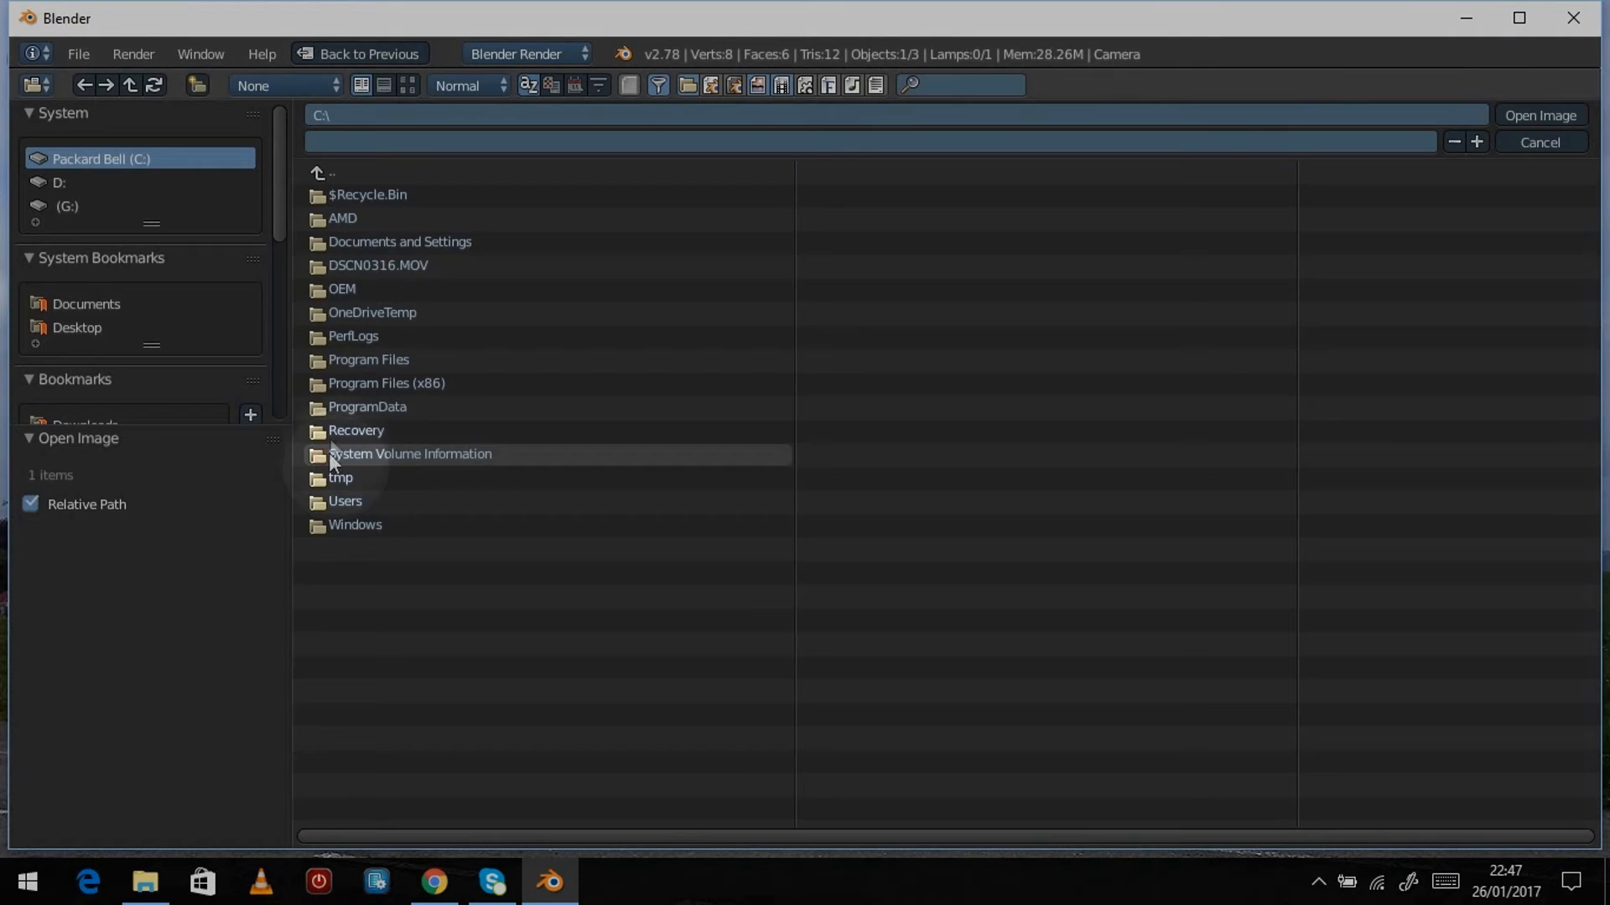
left_click(71, 327)
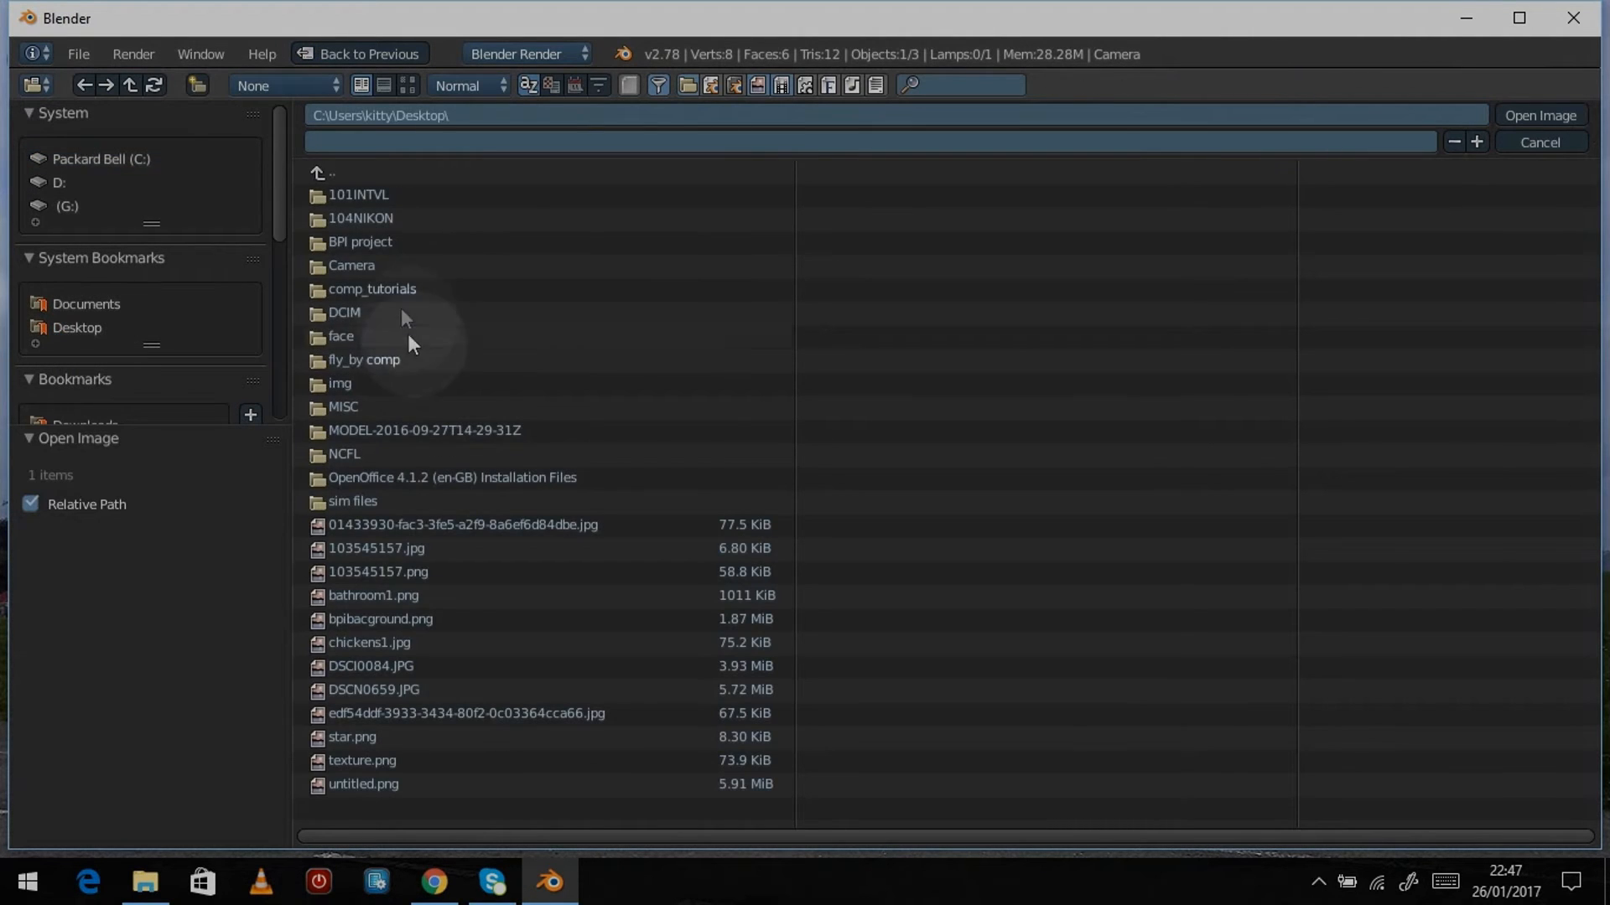
left_click(408, 85)
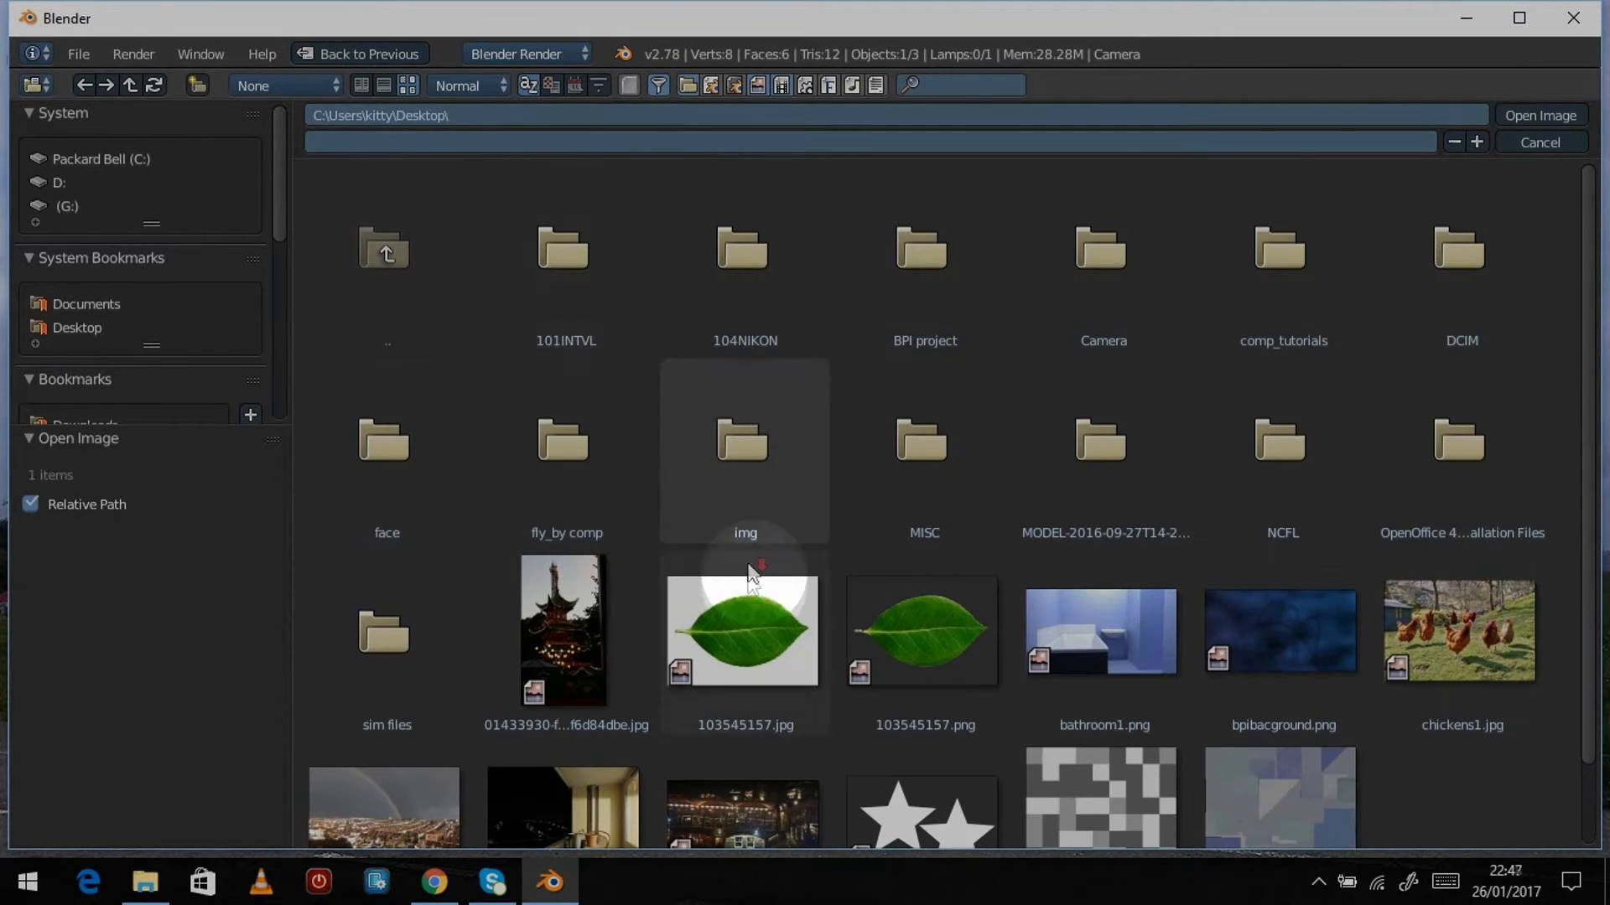
left_click(775, 726)
left_click(1541, 115)
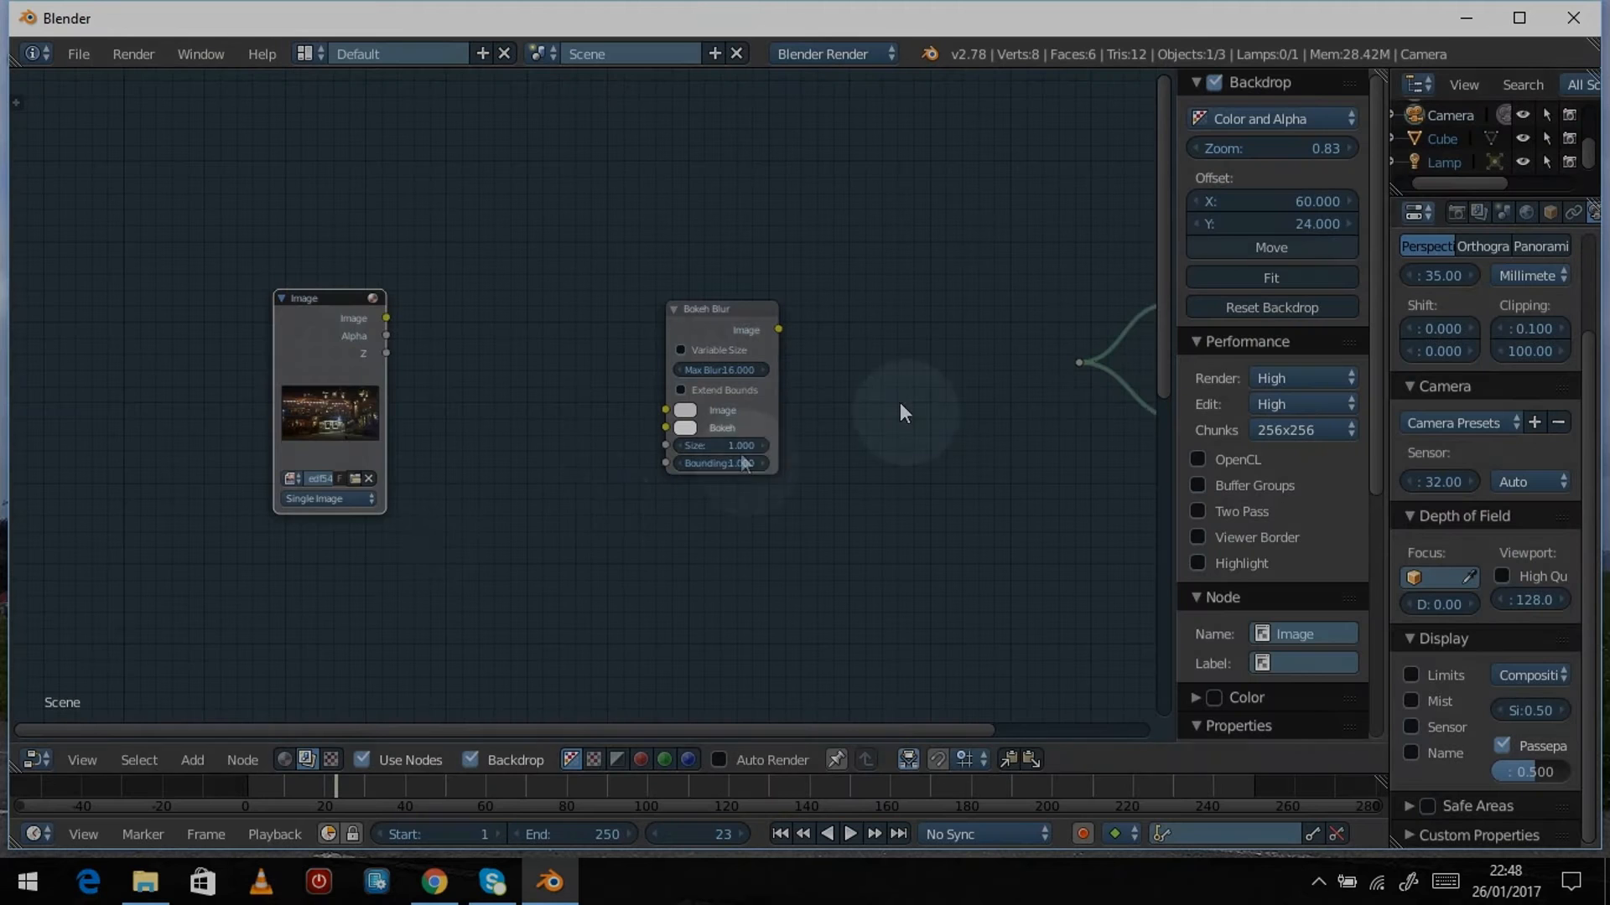
Step: Send the Image node's output to the Viewer and enlarge the backdrop to a zoom of 1.20
left_click(333, 341, "ctrl+shift")
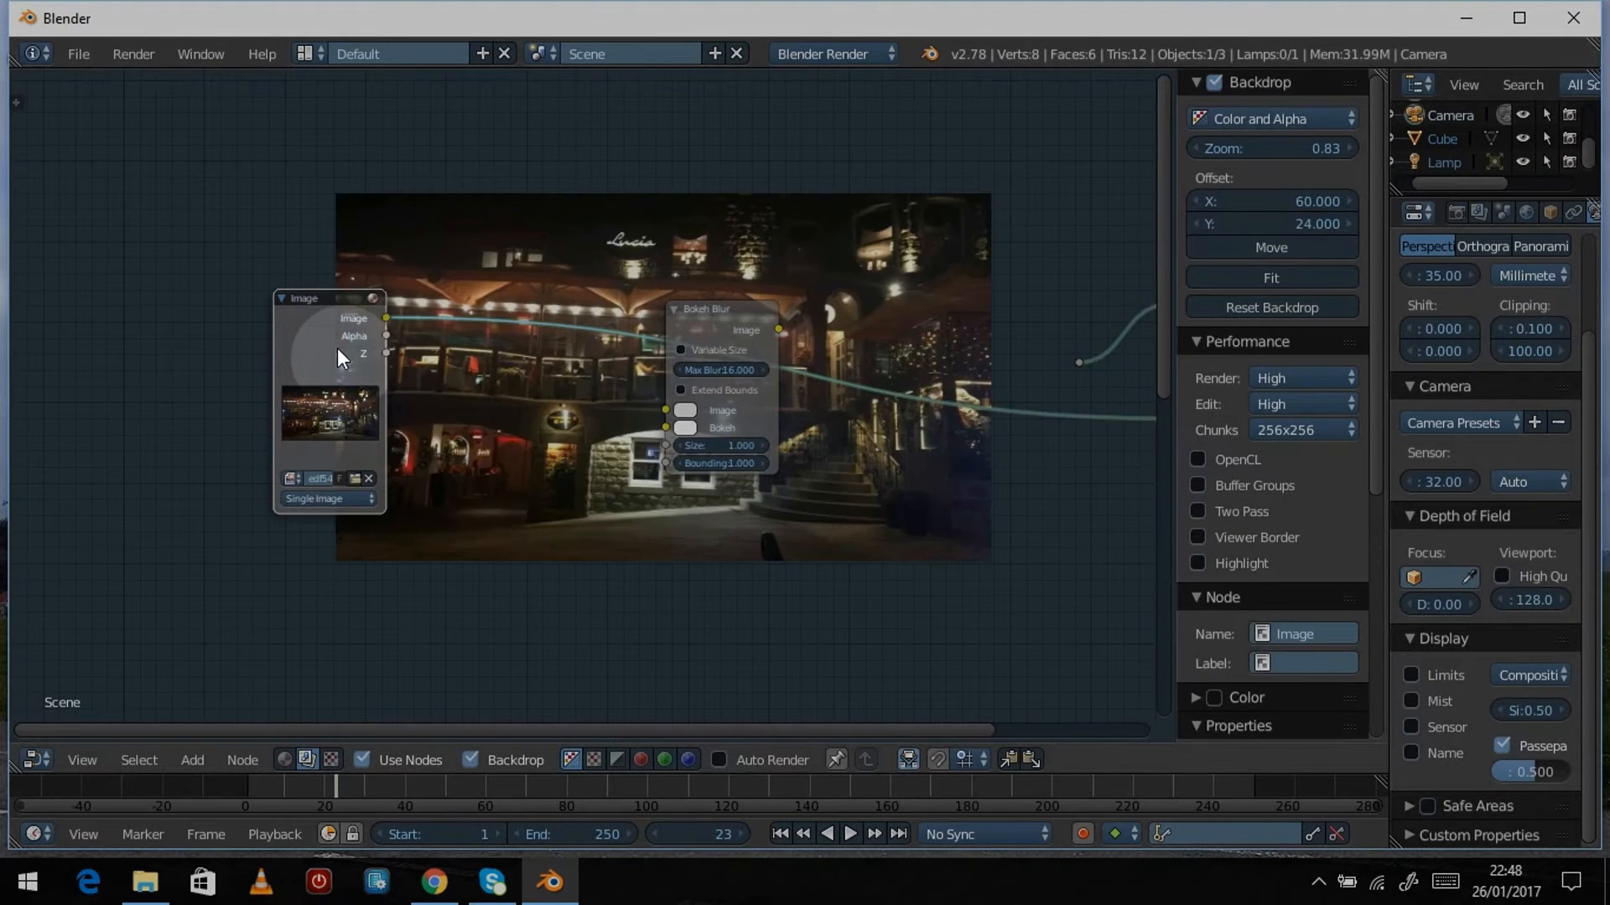
key("v")
key("v")
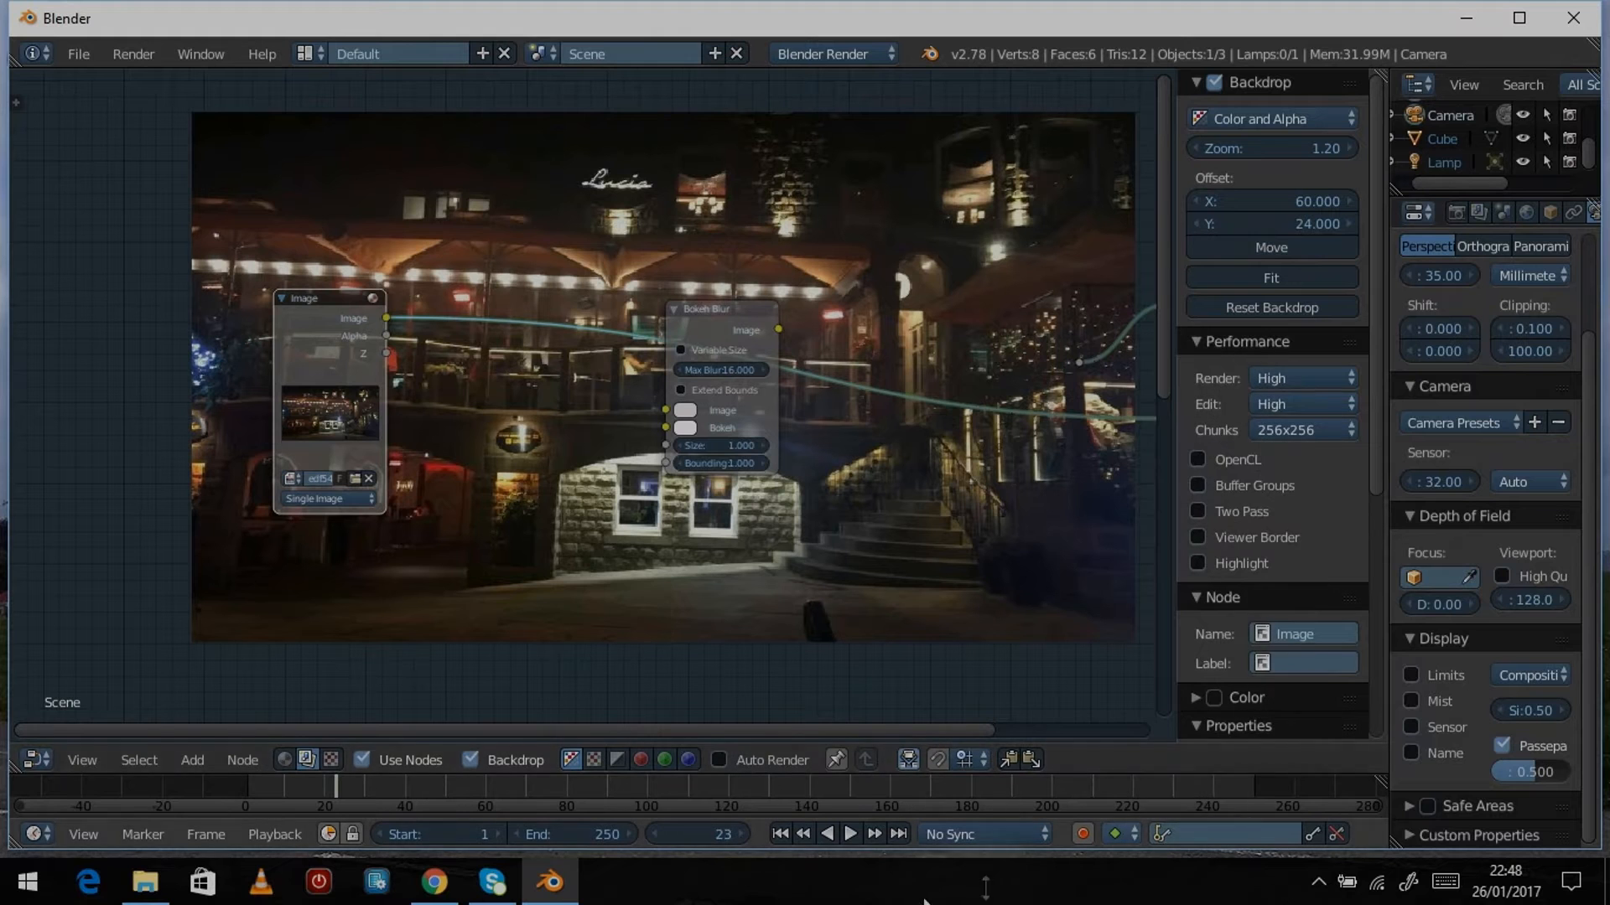
Step: Maximize the node editor and enlarge the backdrop to a zoom of 1.44
key("ctrl+Up")
key("ctrl+Up")
key("ctrl+Up")
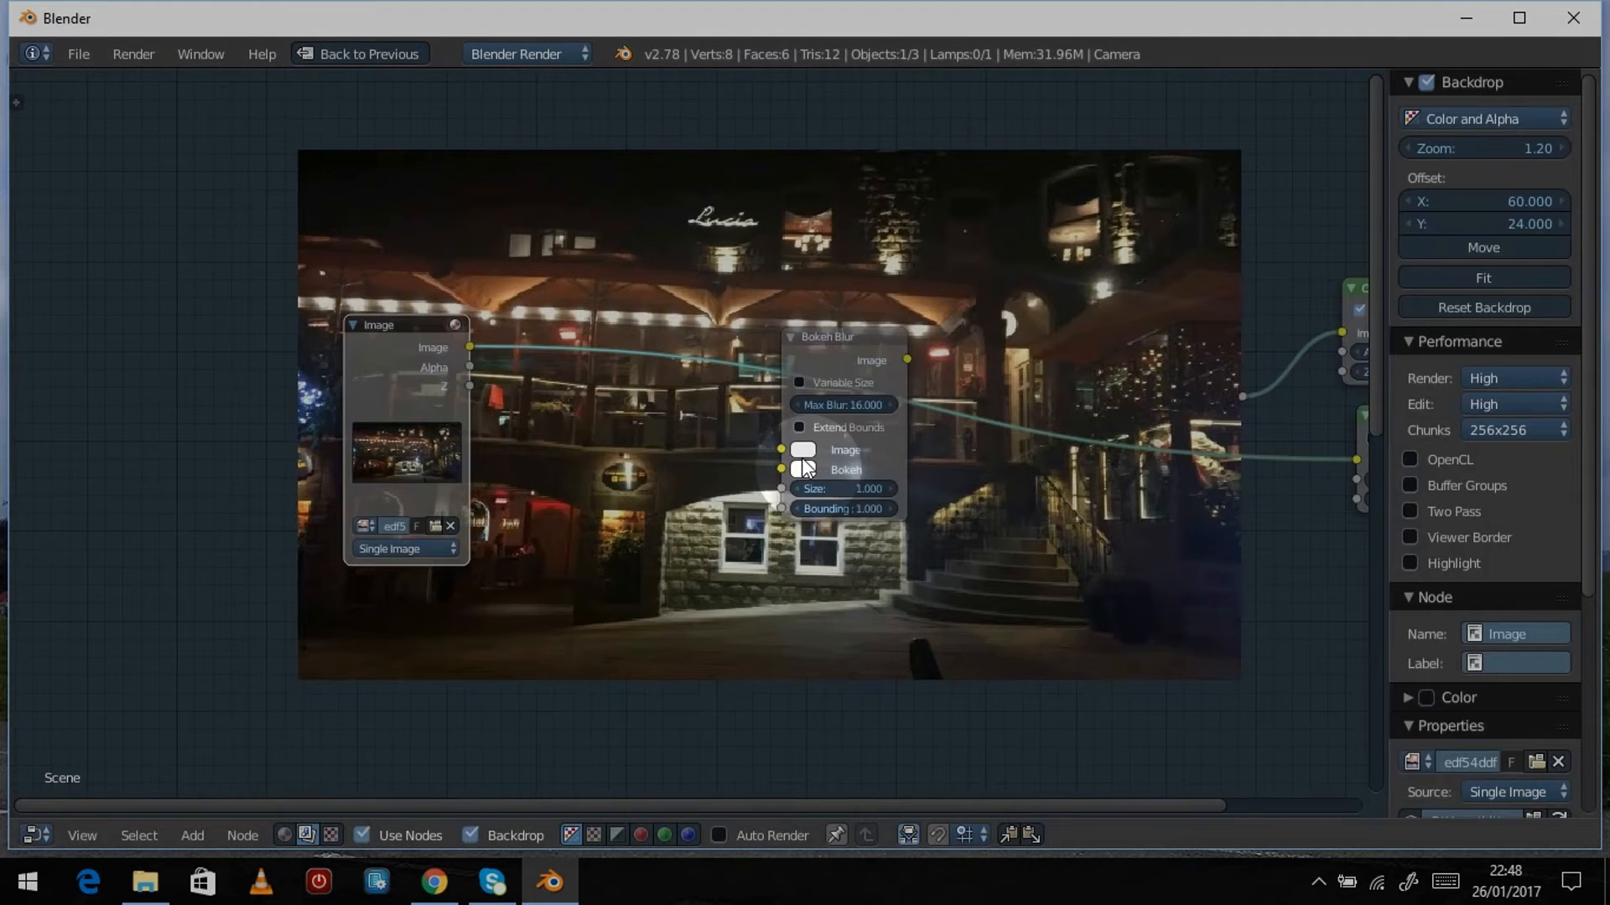
scroll(957, 493, "up", 1)
key("alt+v")
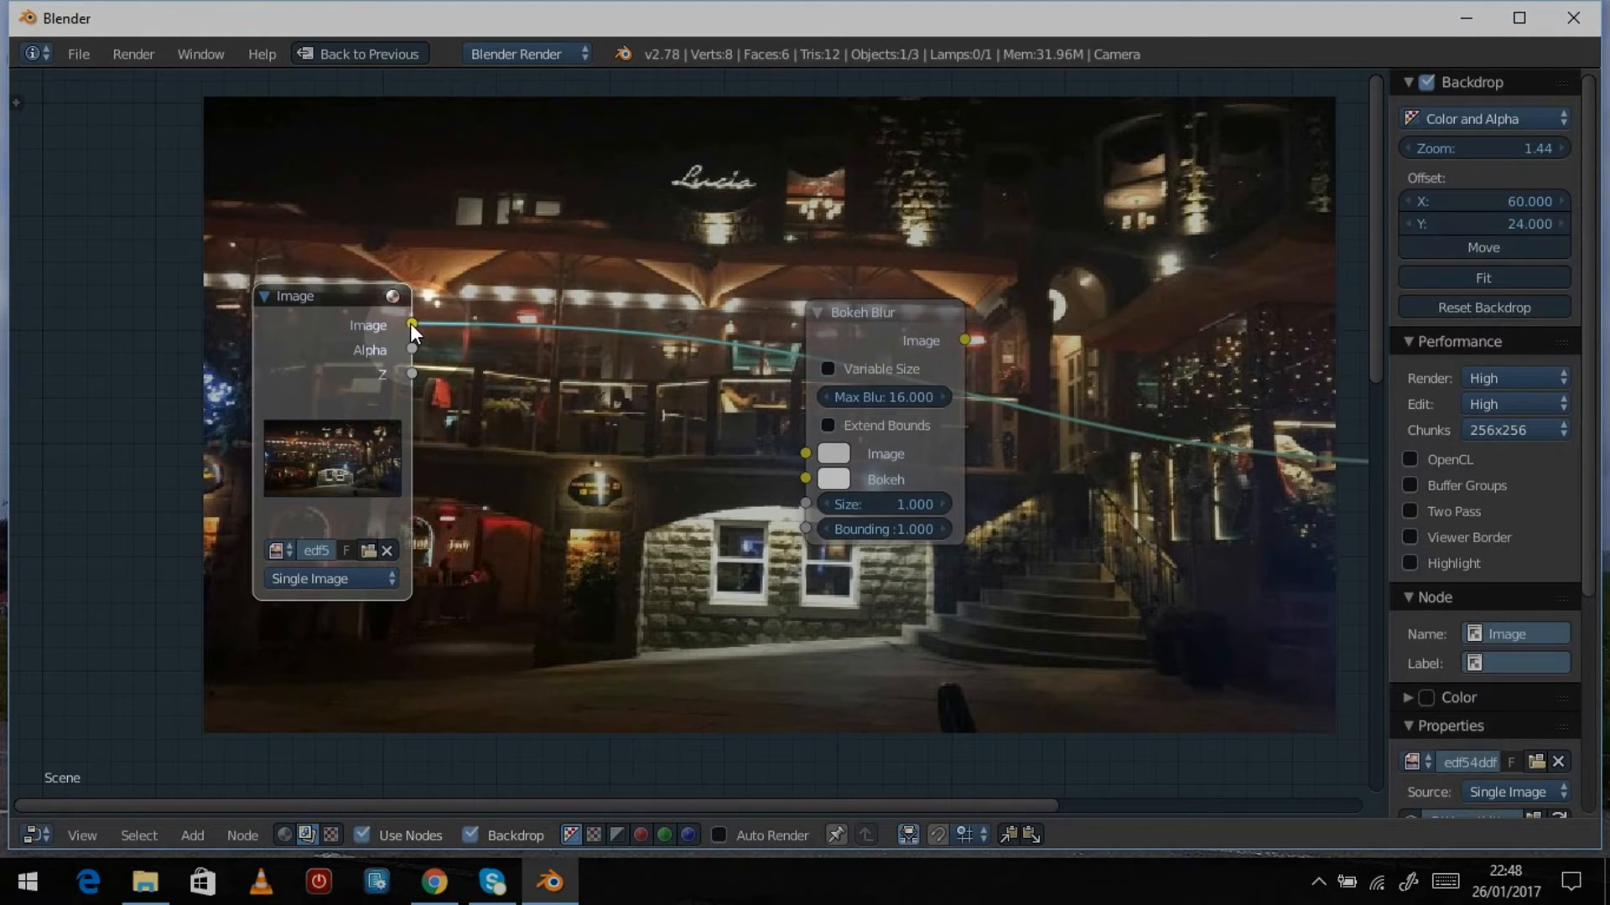
Step: Link the photo node's Image output to the Bokeh Blur's Image input and preview the blurred result in the backdrop
left_click_drag(410, 324, 805, 453)
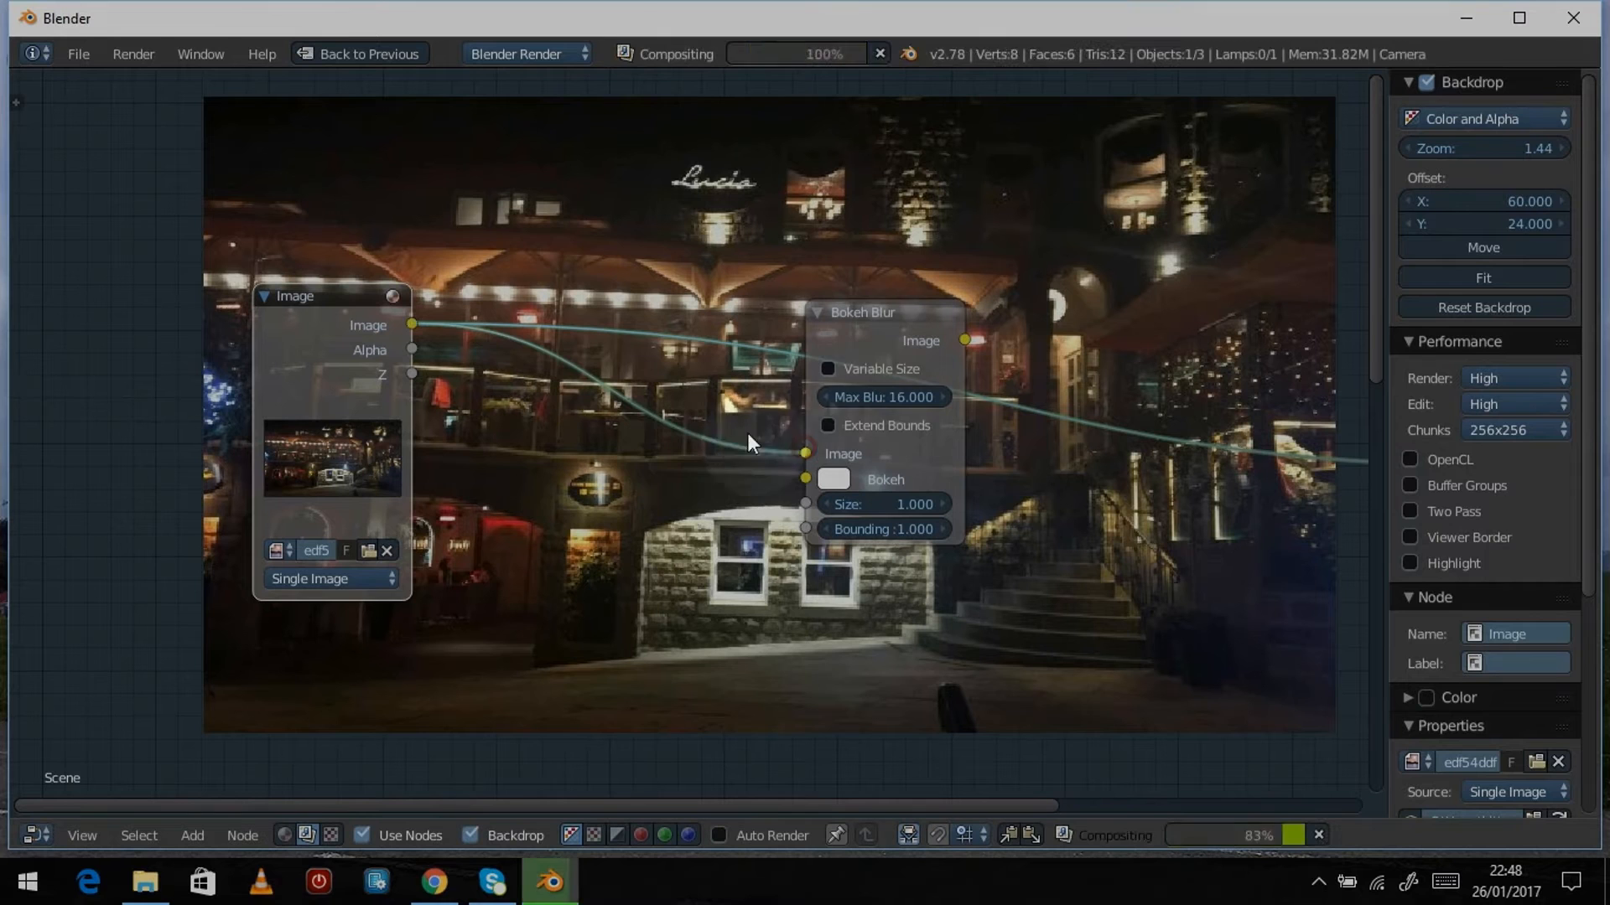
left_click(874, 332)
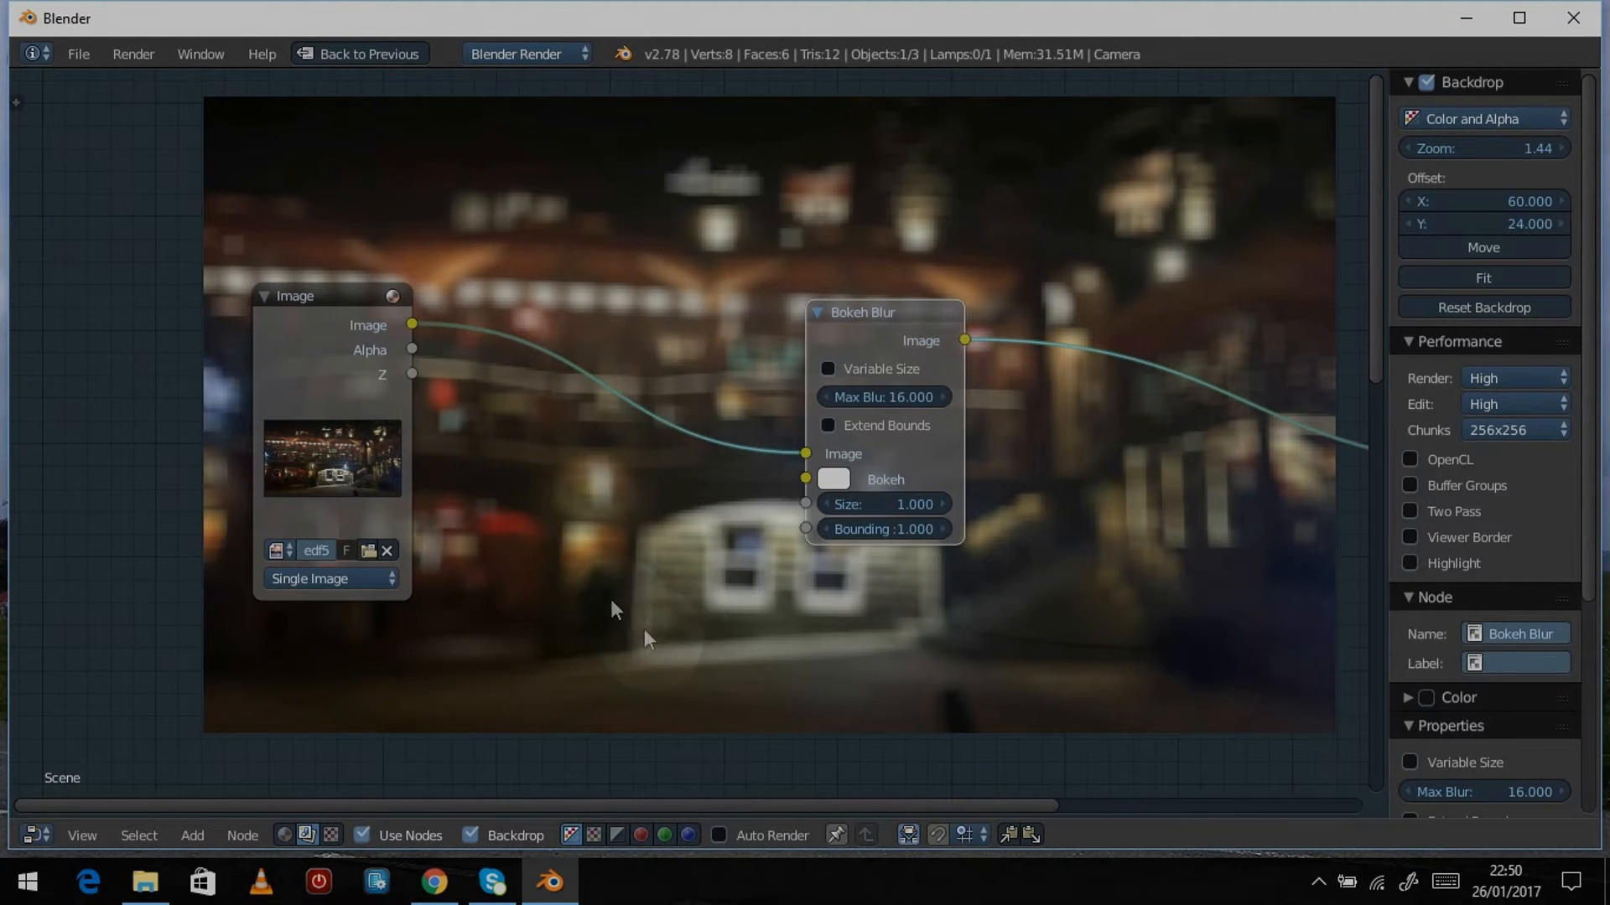
Step: Add a second Image input node below the photo link and load star.png from the Desktop folder into it
key("shift+a")
mouse_move(516, 609)
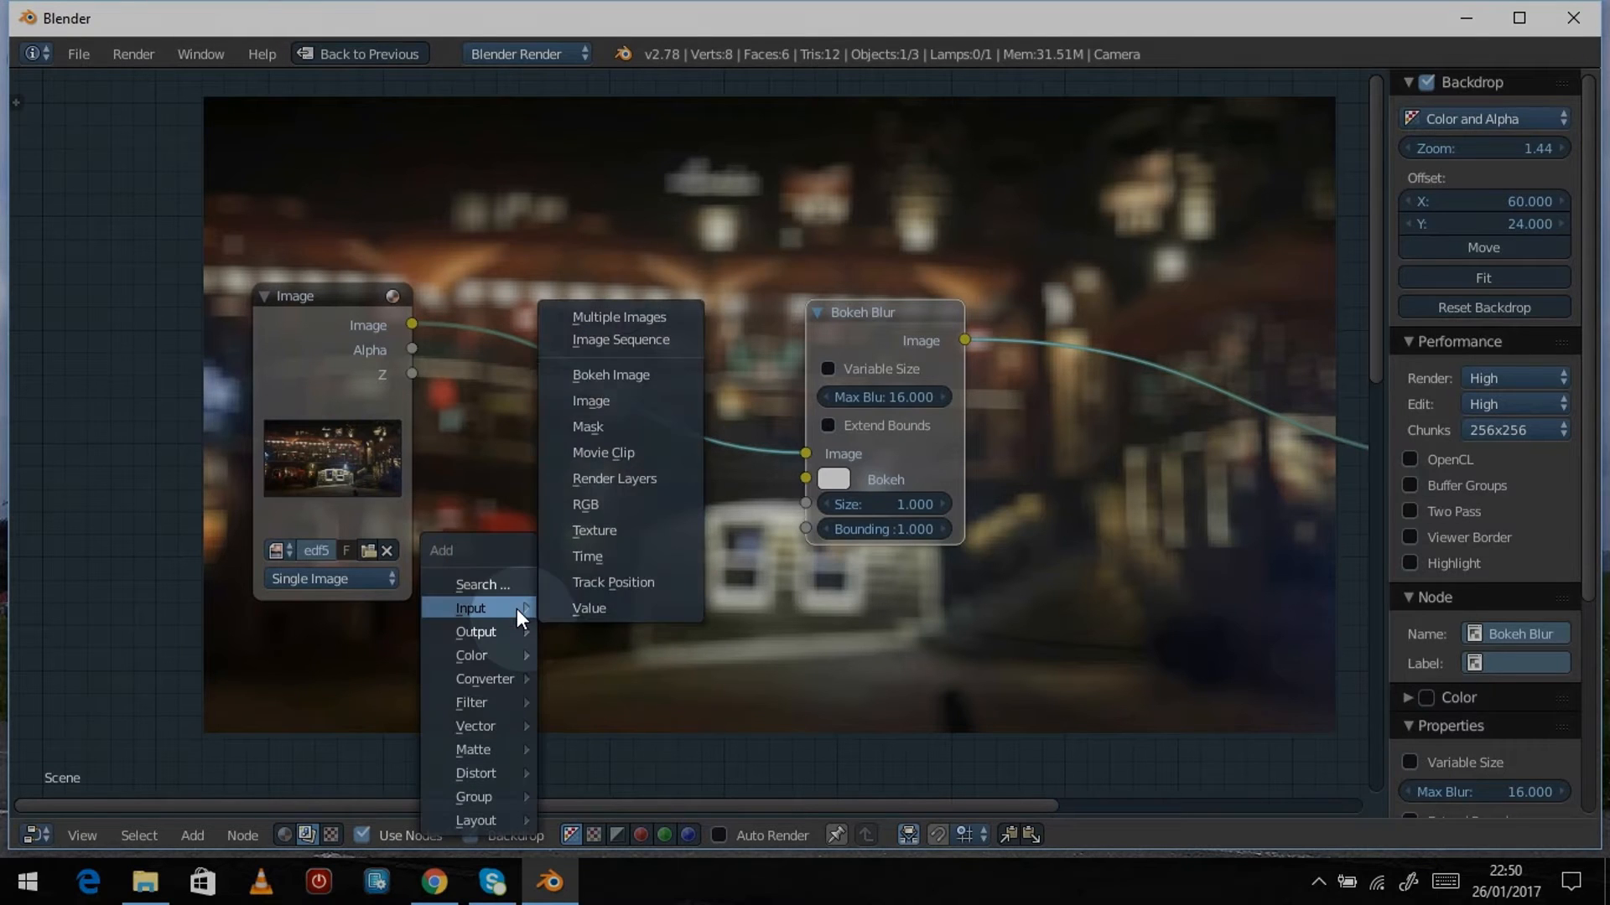
left_click(615, 409)
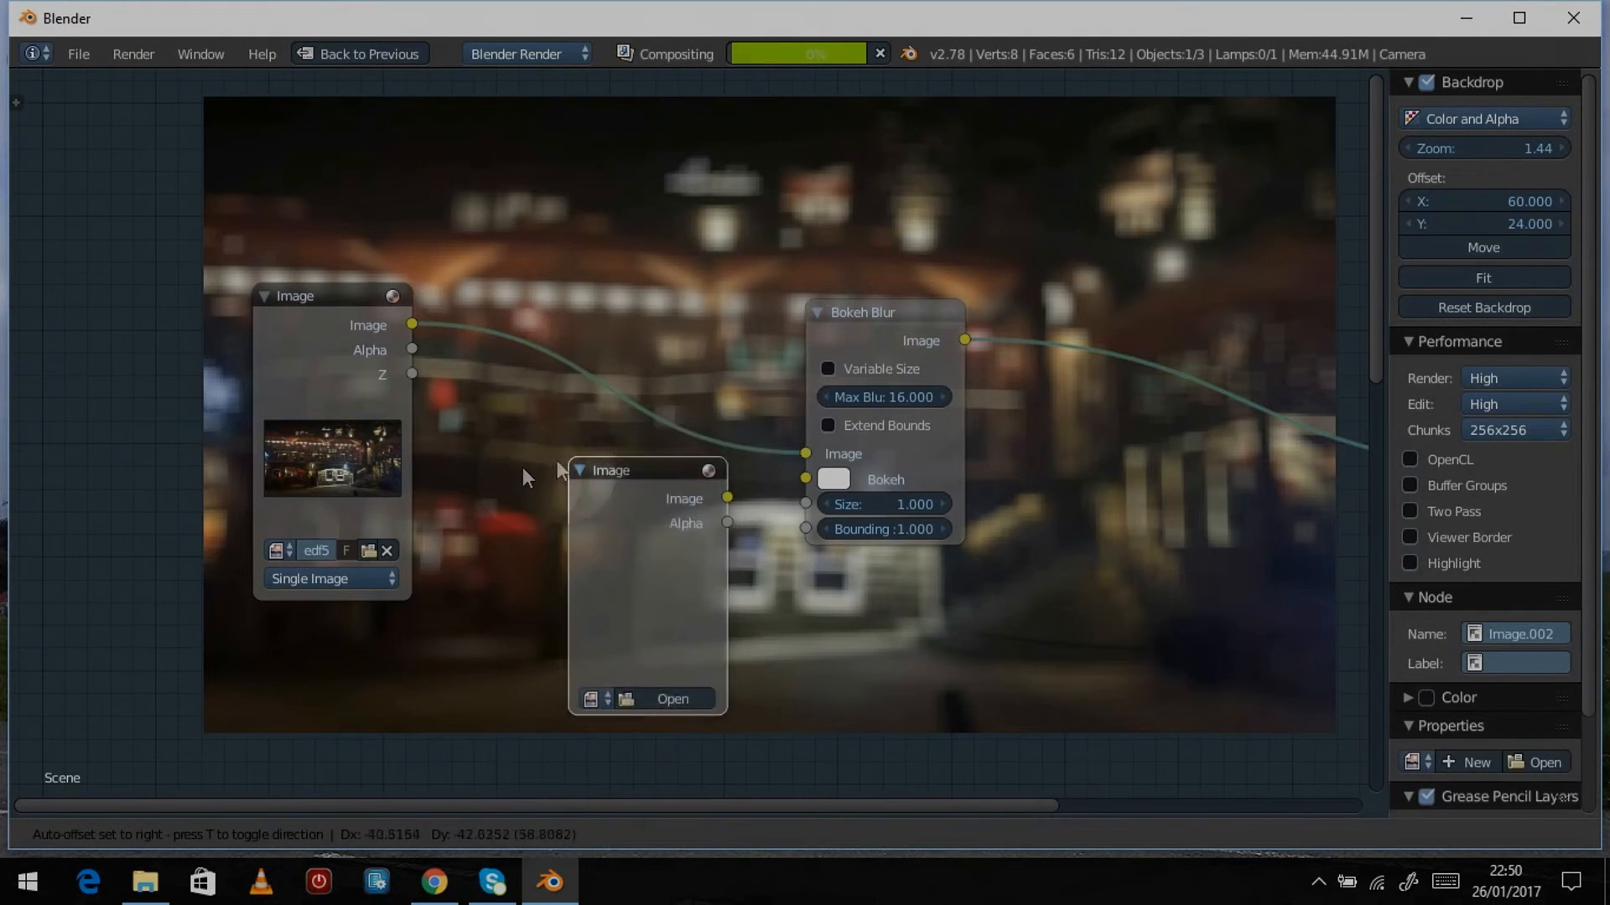
left_click(503, 486)
left_click(599, 712)
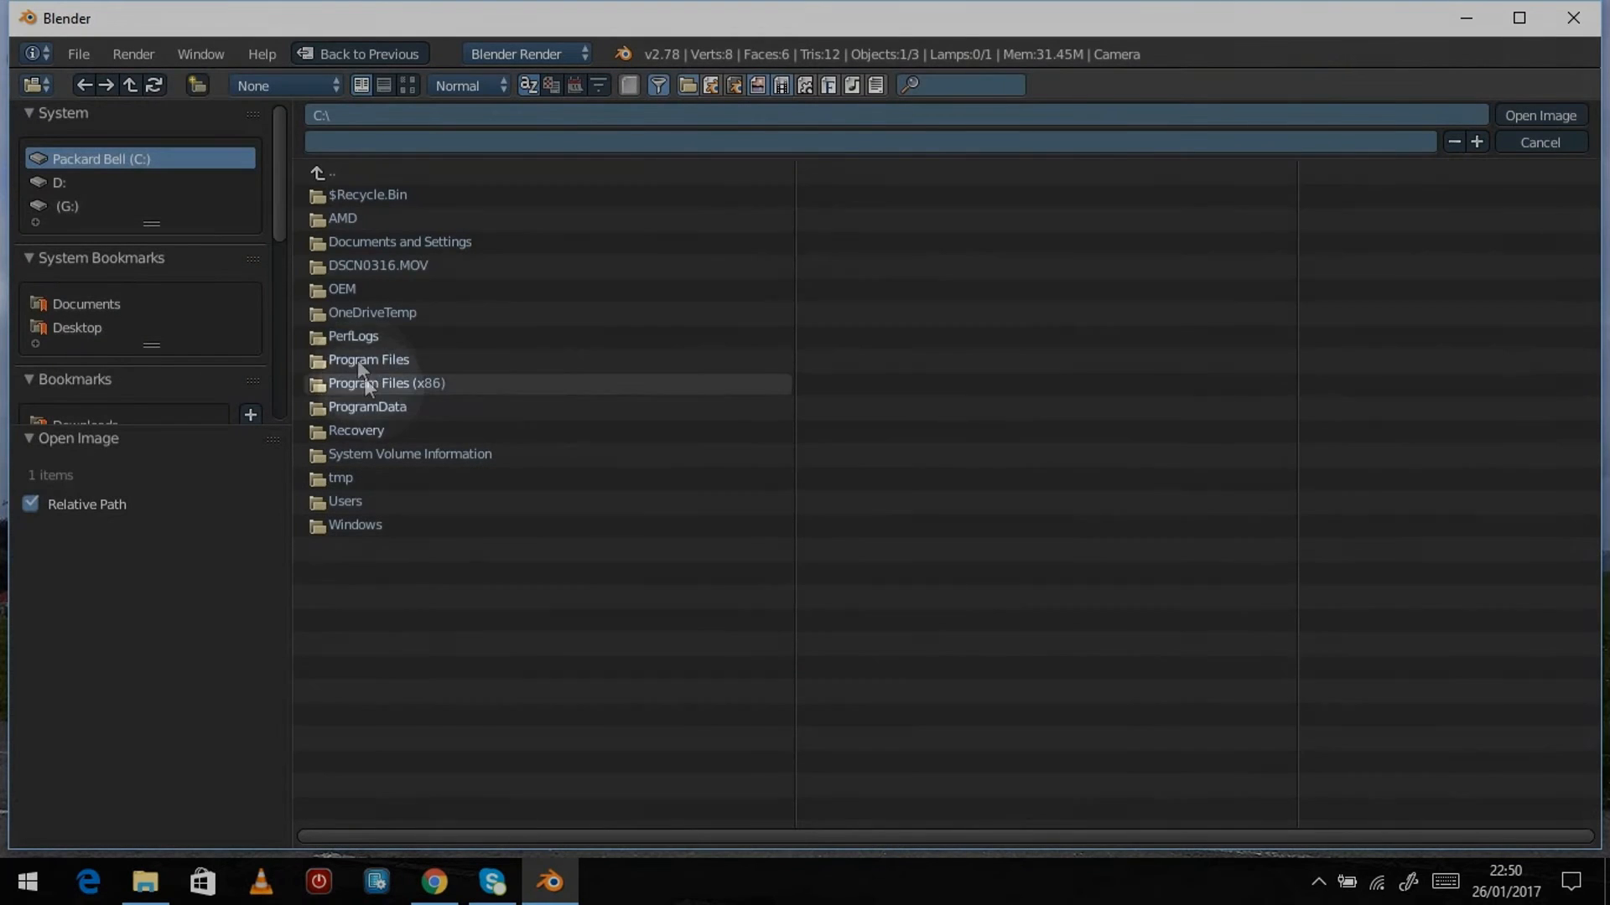
left_click(78, 327)
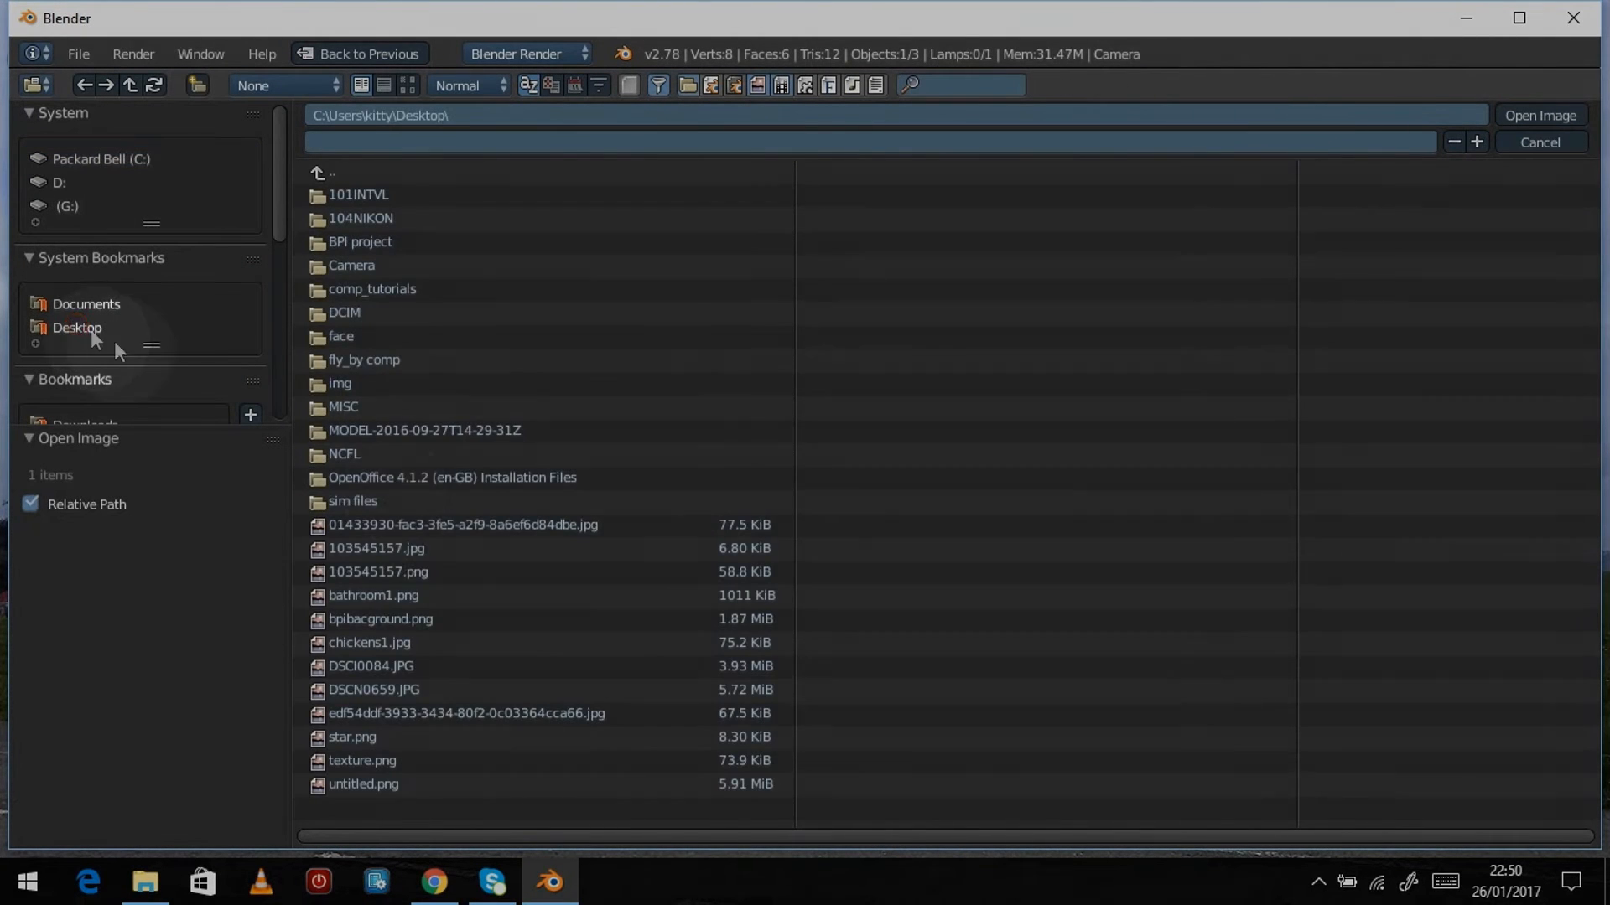
double_click(409, 739)
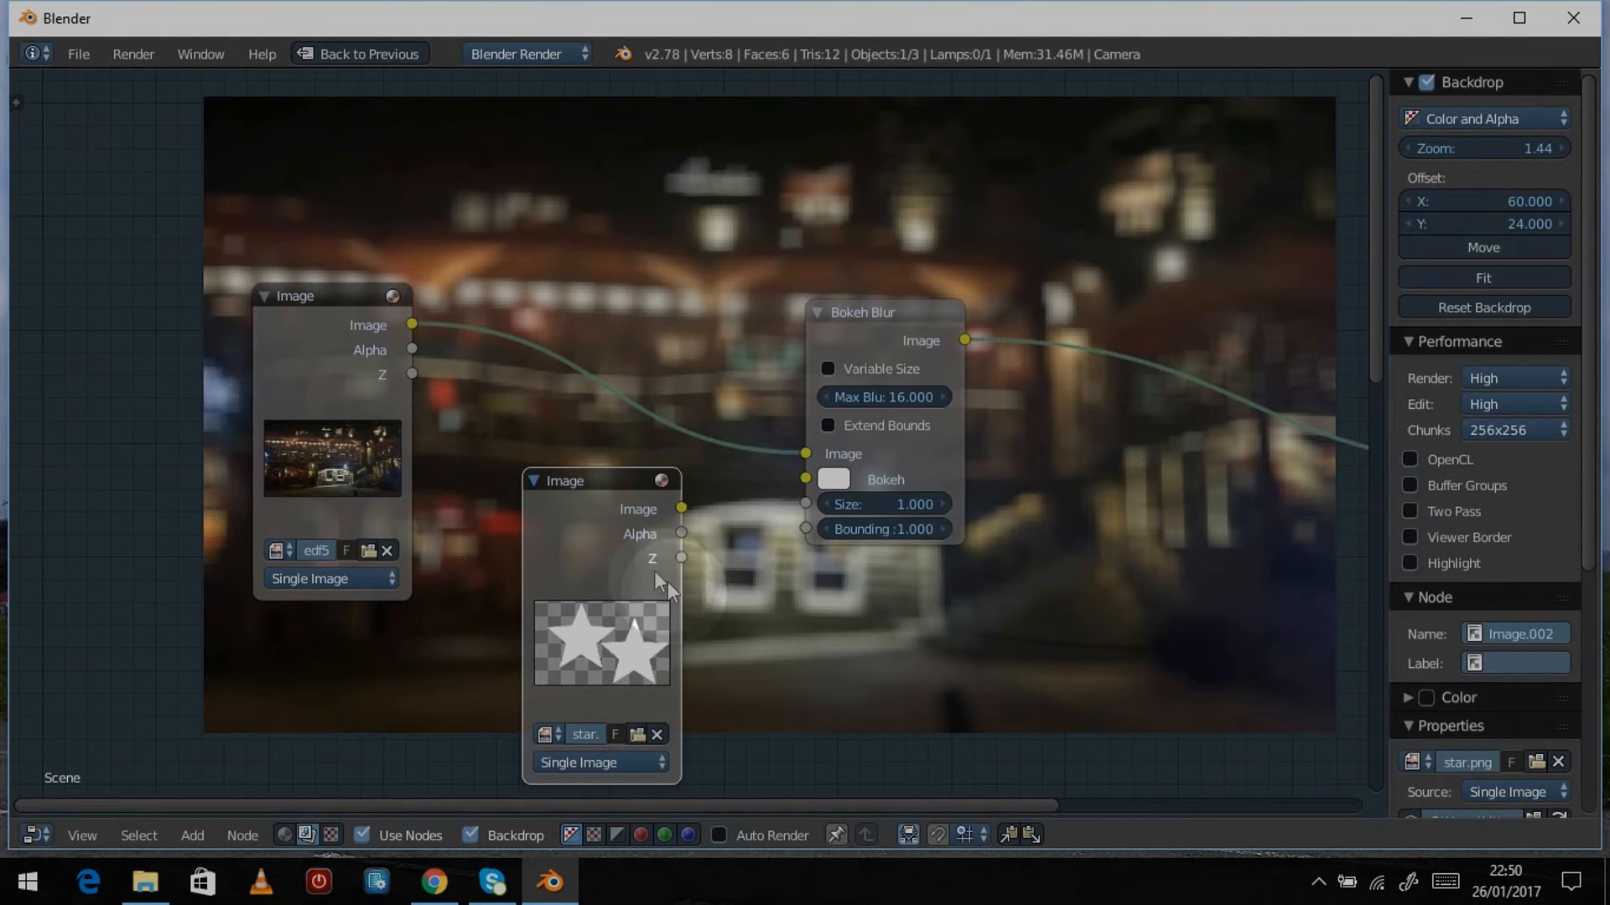
Step: Shift the star image node away from the Bokeh Blur and link its Alpha output, after trying Image, to the Bokeh input
left_click(597, 513)
left_click_drag(597, 513, 805, 480)
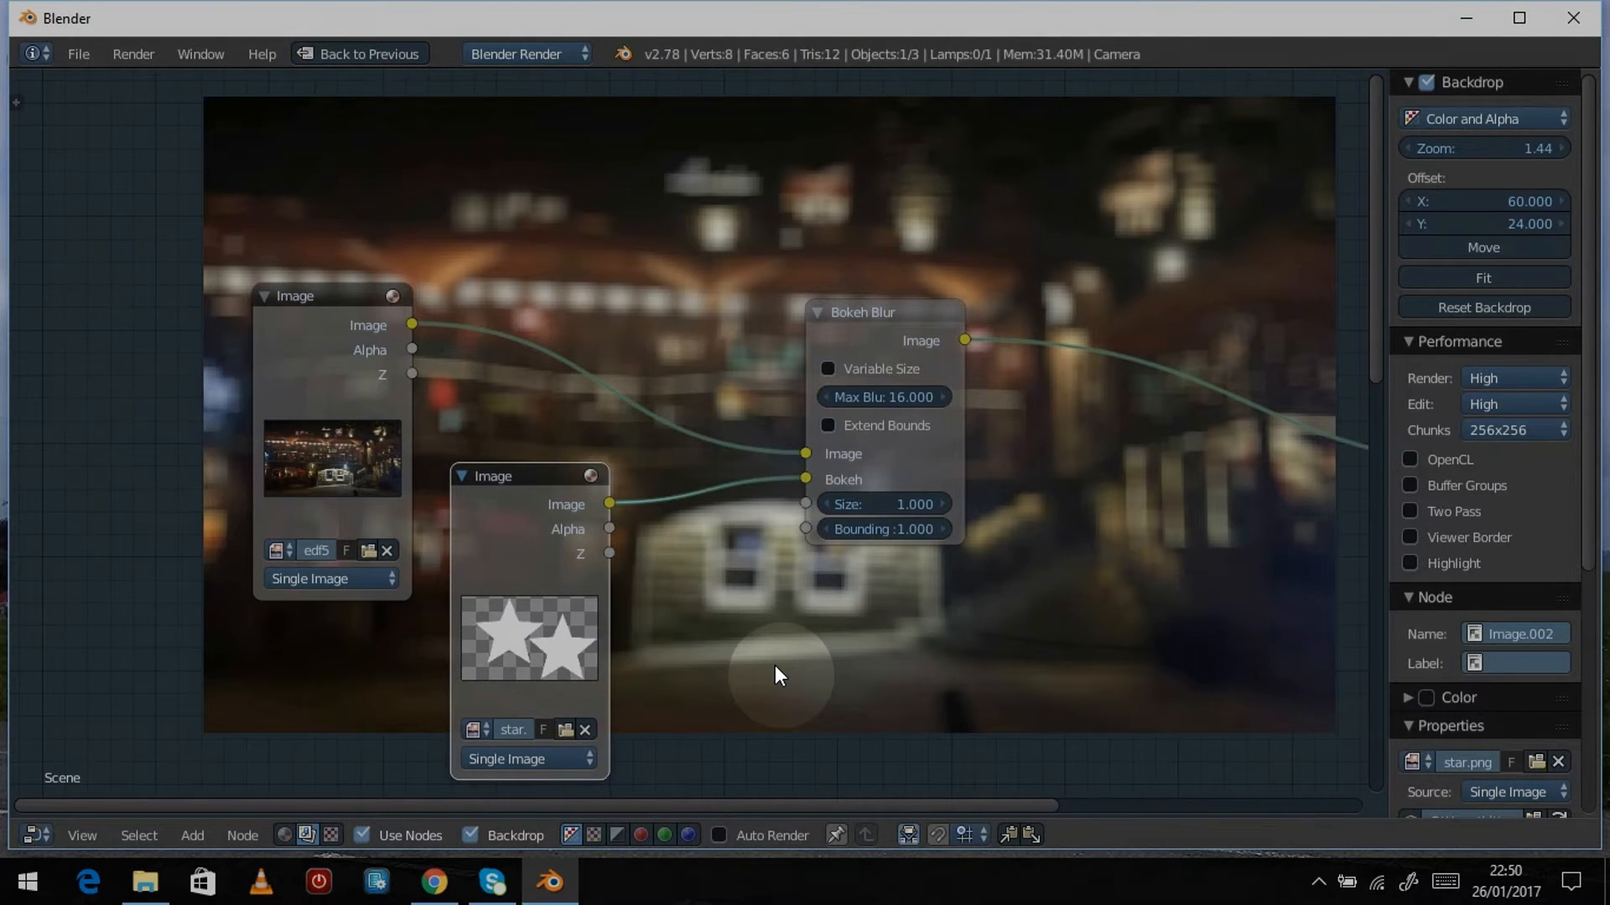
mouse_move(805, 480)
left_mouse_down()
mouse_move(663, 528)
mouse_move(622, 525)
mouse_move(805, 478)
left_mouse_up()
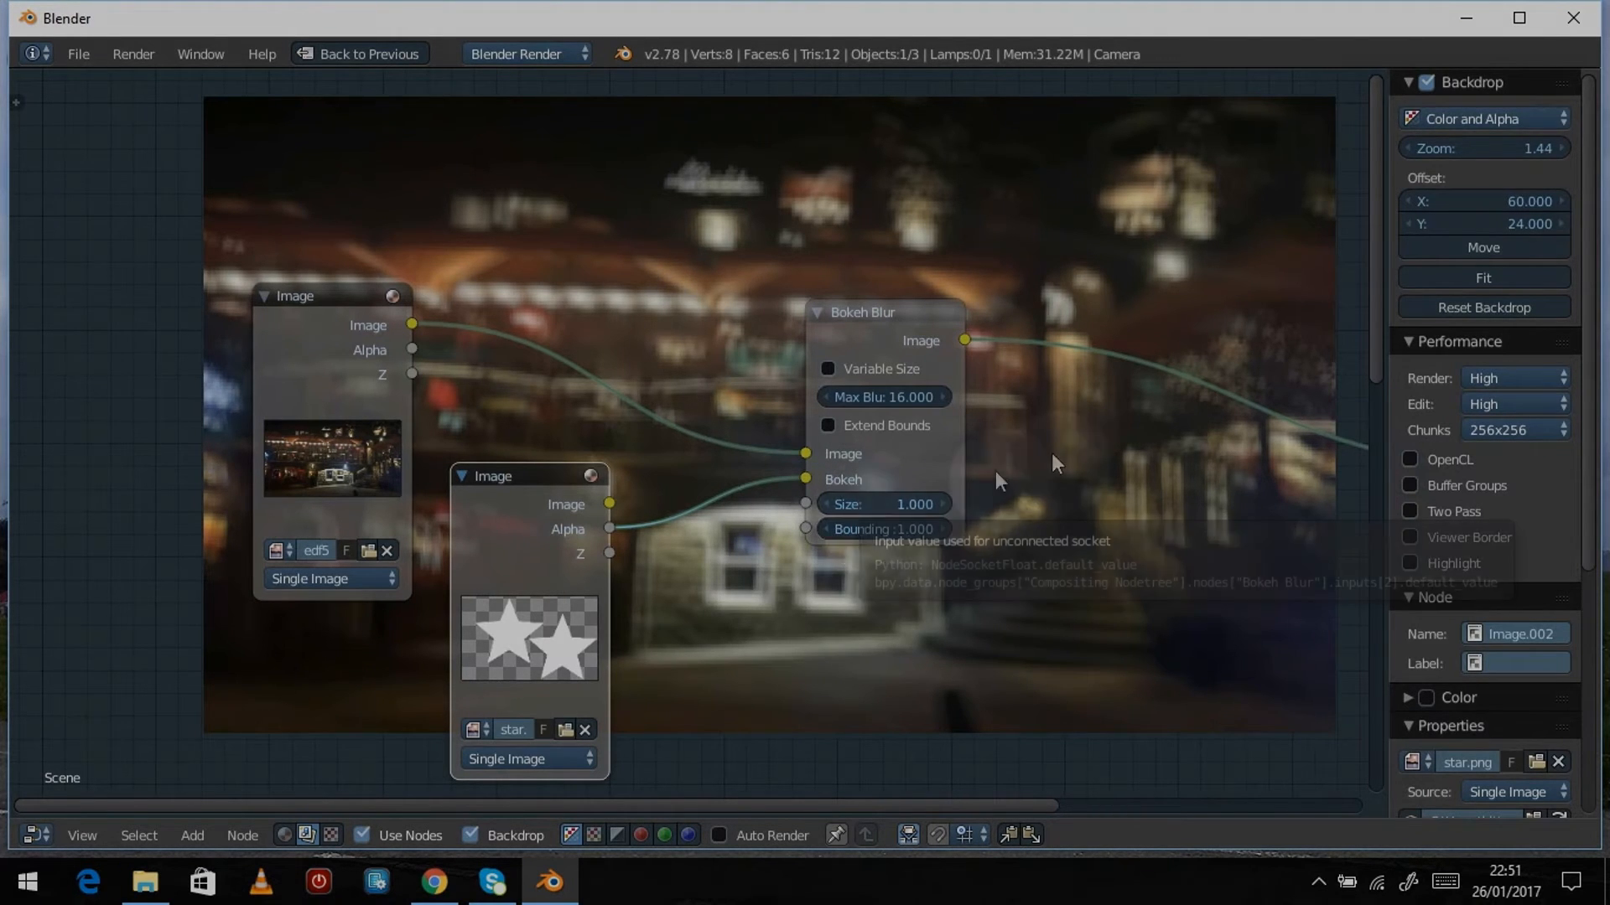
Step: Set the Bokeh Blur node's Size to 1.5
left_click(882, 503)
type("1.5")
key("Return")
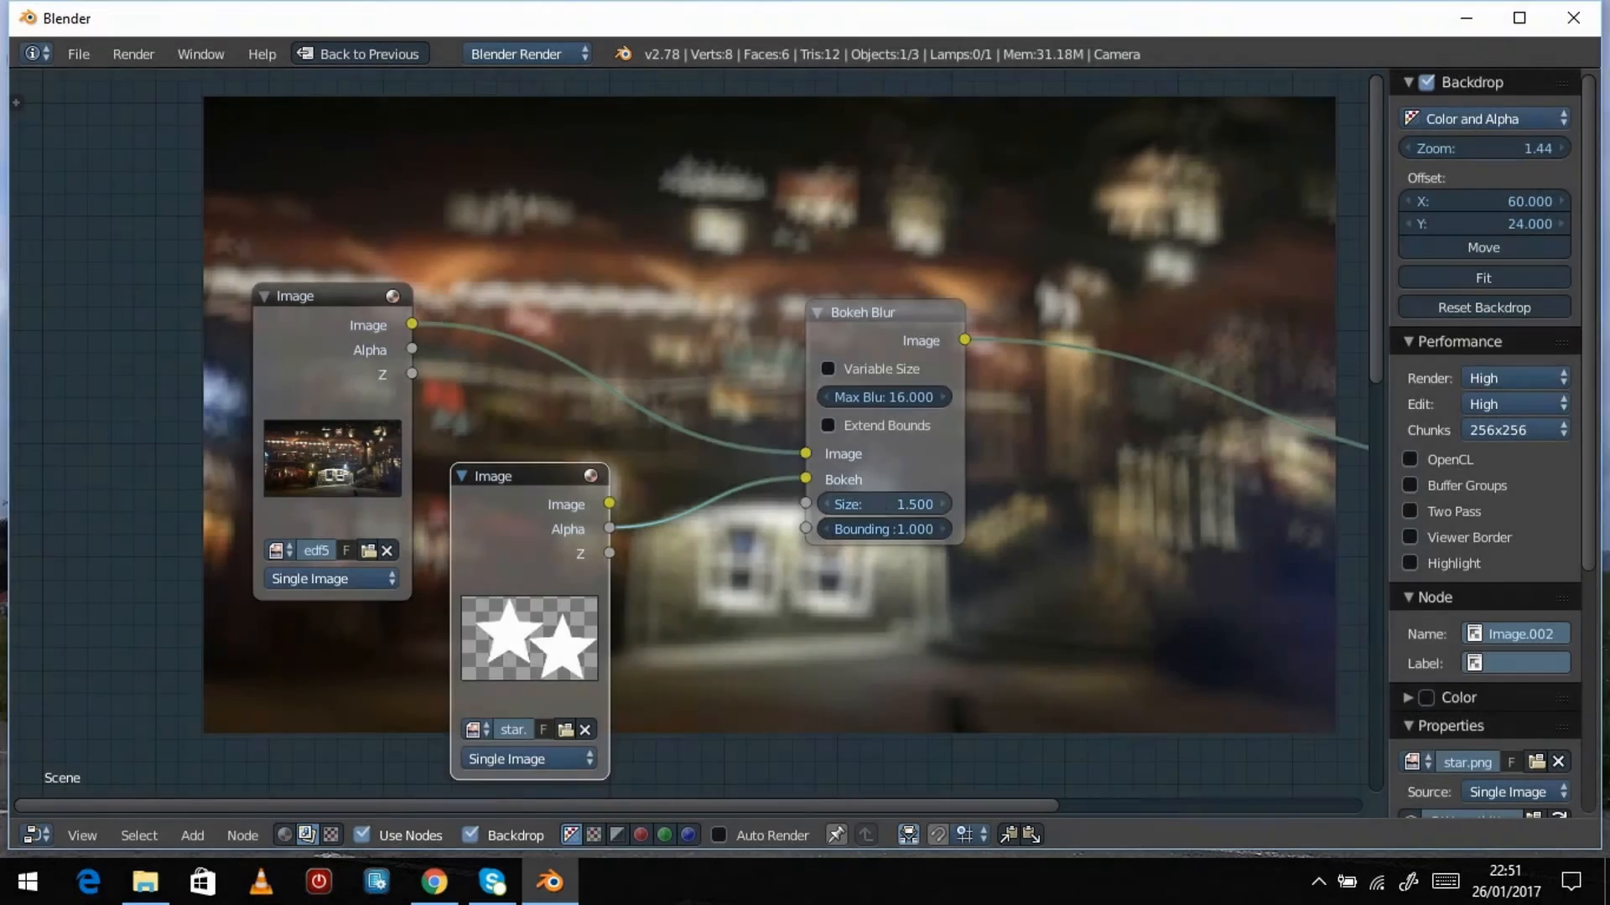
Step: Set the Bokeh Blur node's Size to 3
left_click(868, 504)
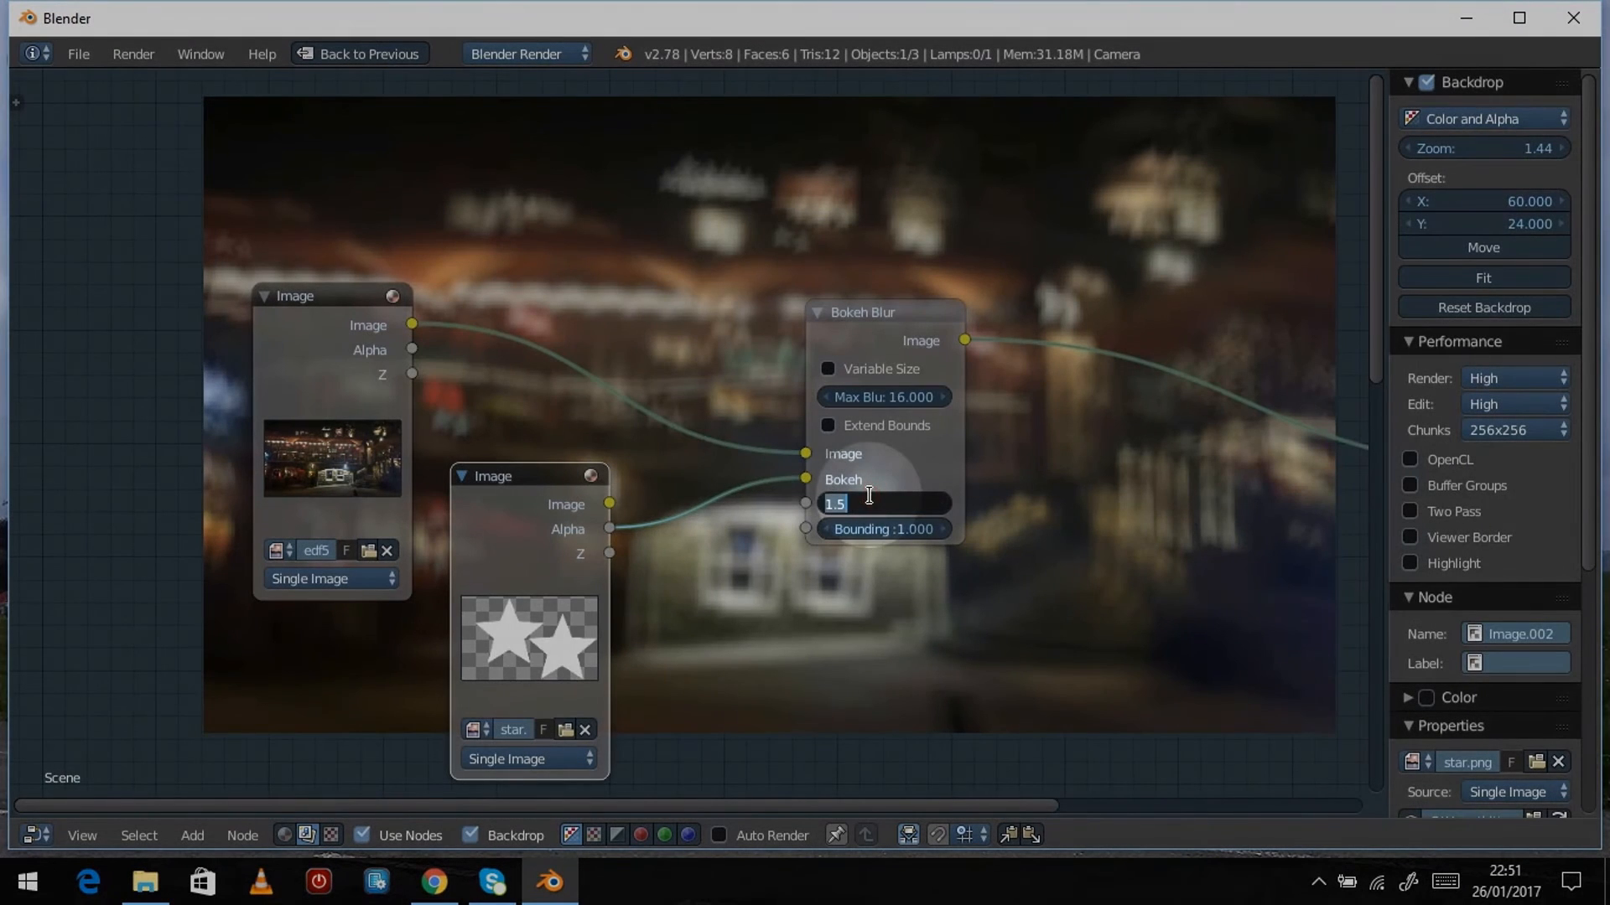
type("3")
key("Return")
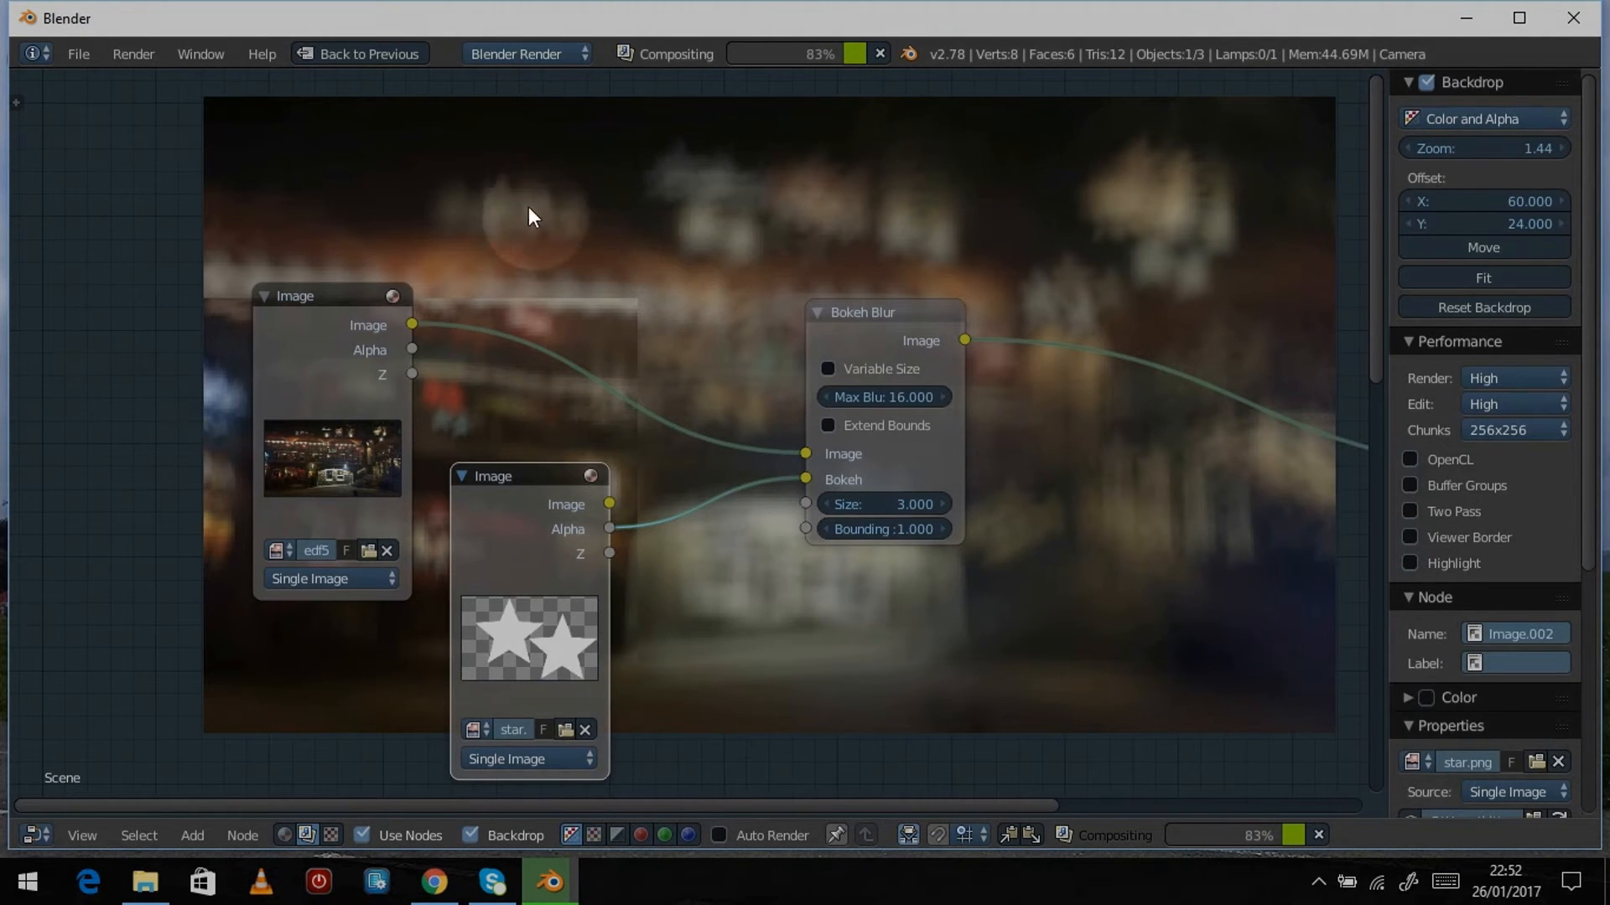
Step: Spread the nodes apart, moving the Bokeh Blur away from the two Image nodes to free space between them
left_click_drag(897, 540, 1014, 537)
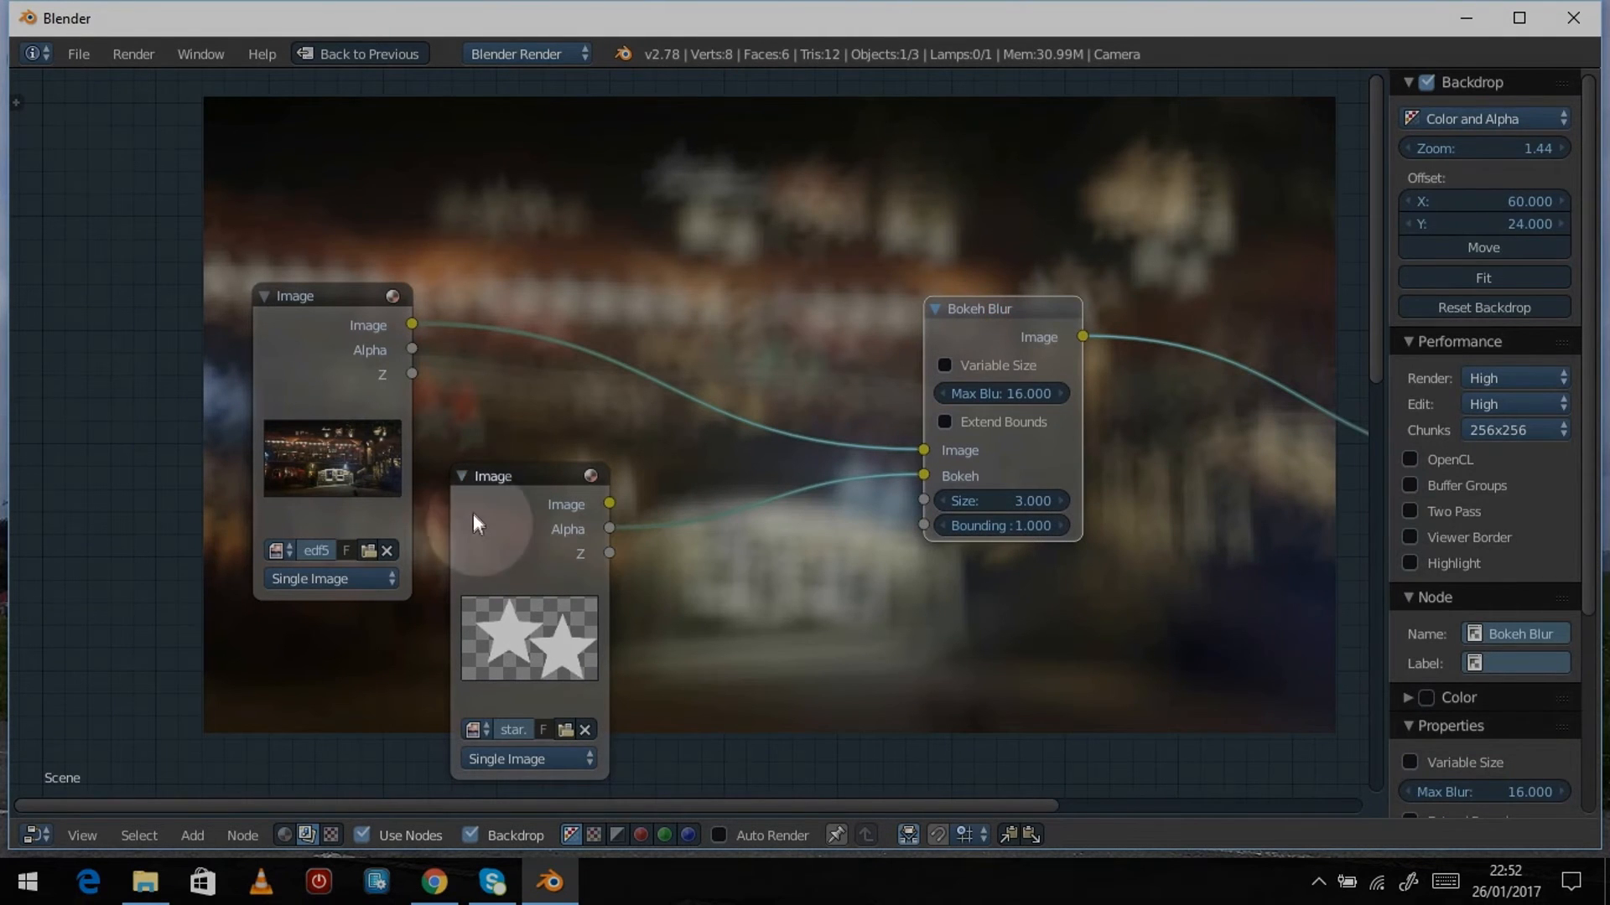
left_click_drag(295, 315, 197, 138)
left_click_drag(520, 503, 199, 560)
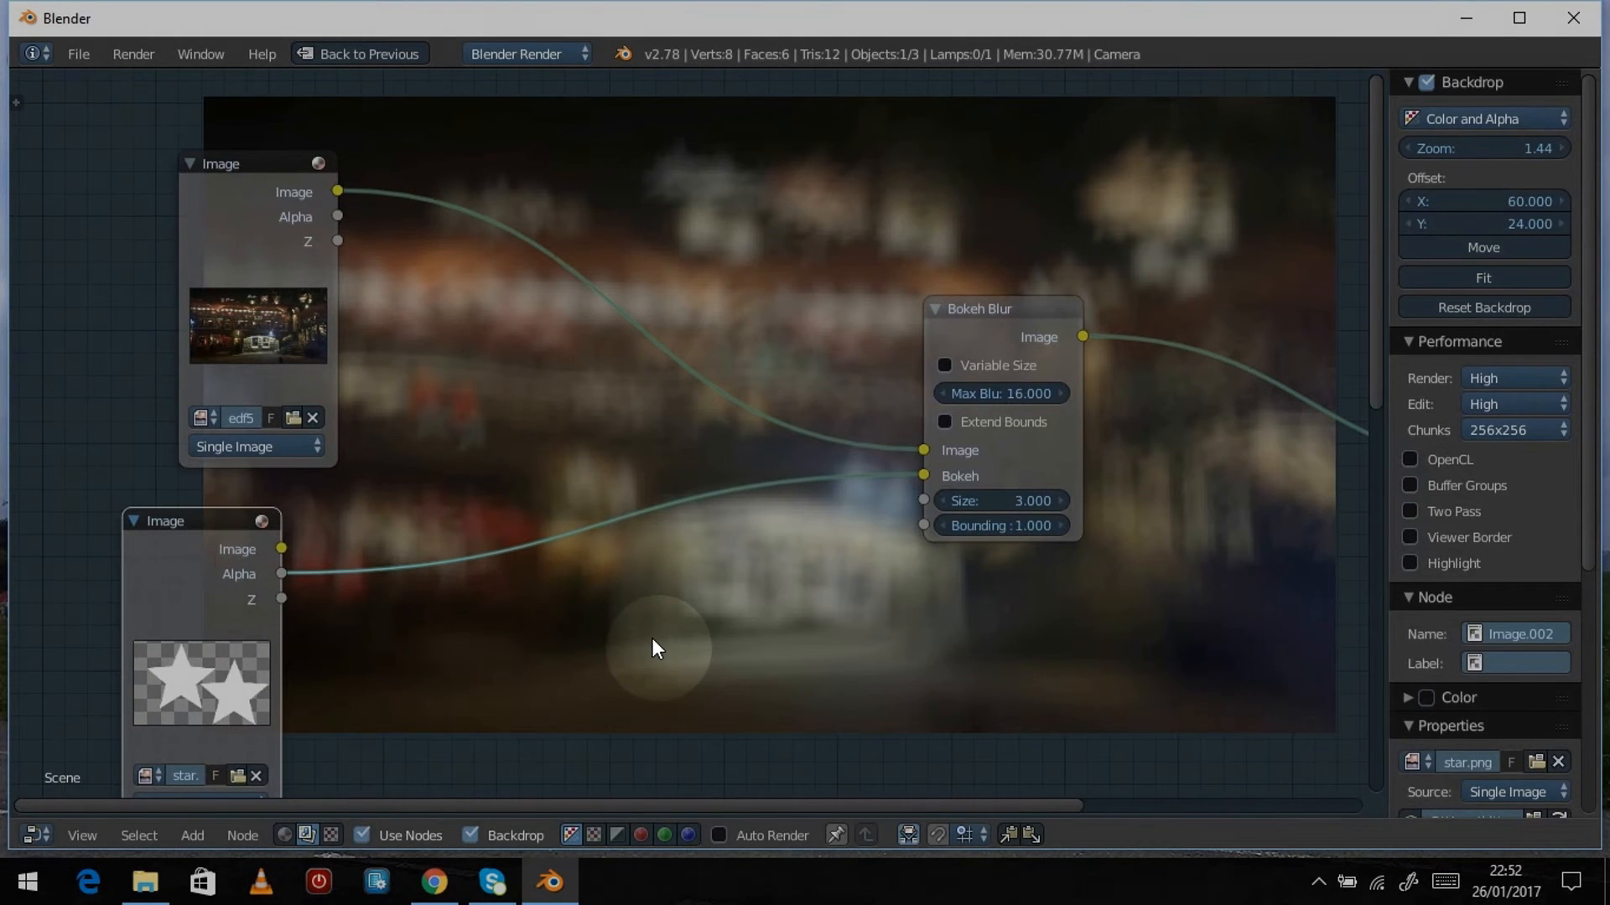
Step: Add a Box Mask matte node below the existing links and connect its Mask output to the Bokeh Blur's Bounding box input
key("shift+a")
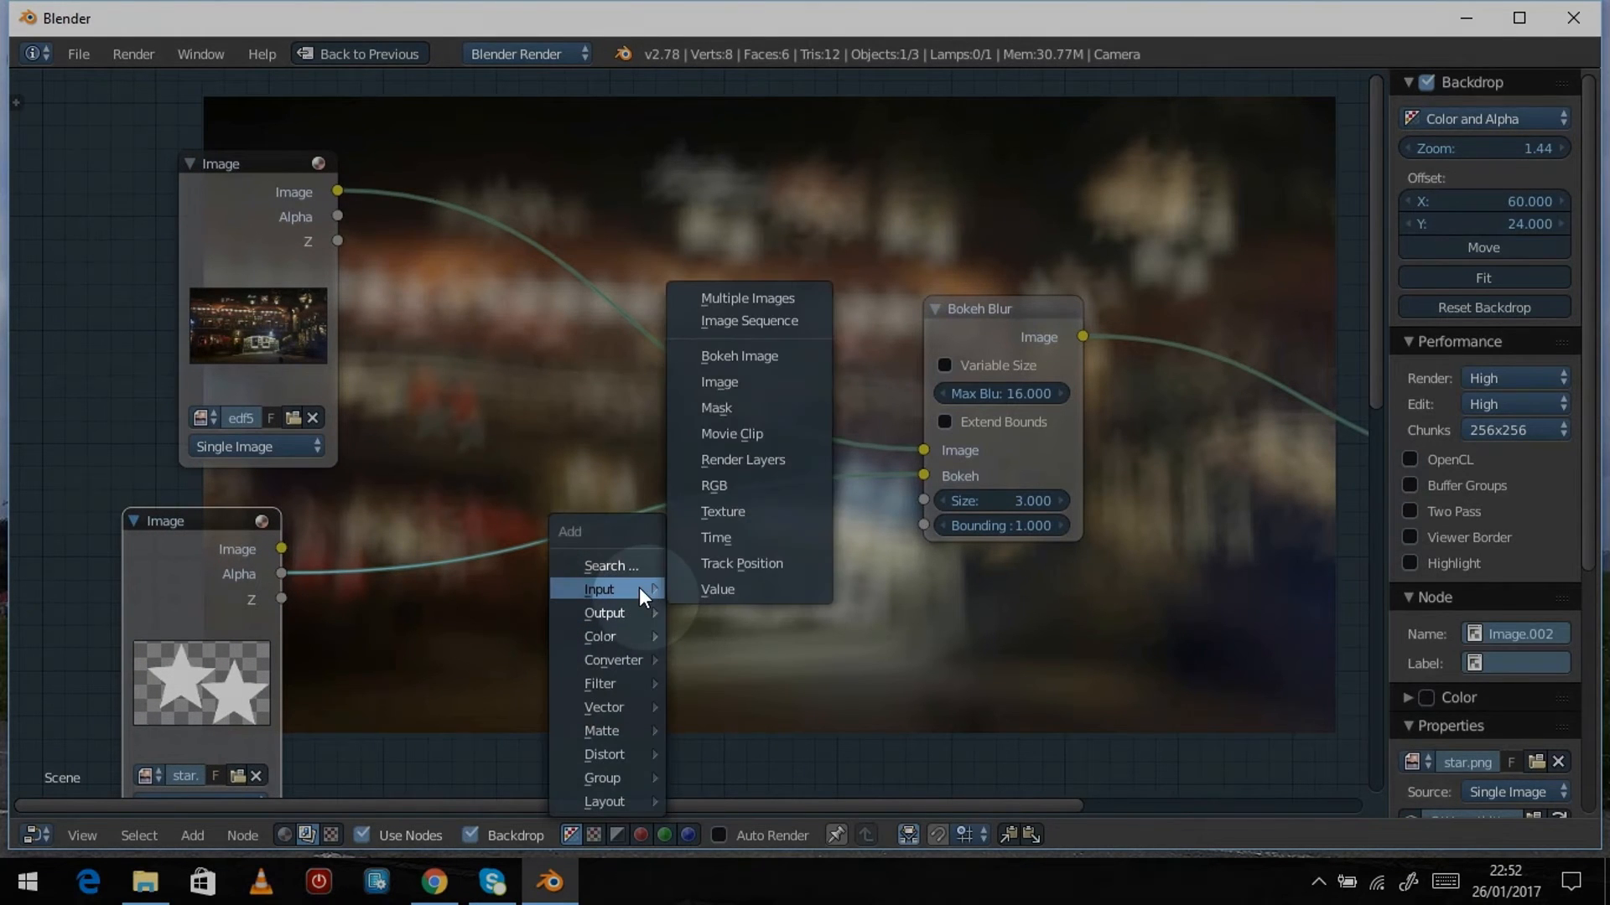
mouse_move(630, 639)
mouse_move(614, 675)
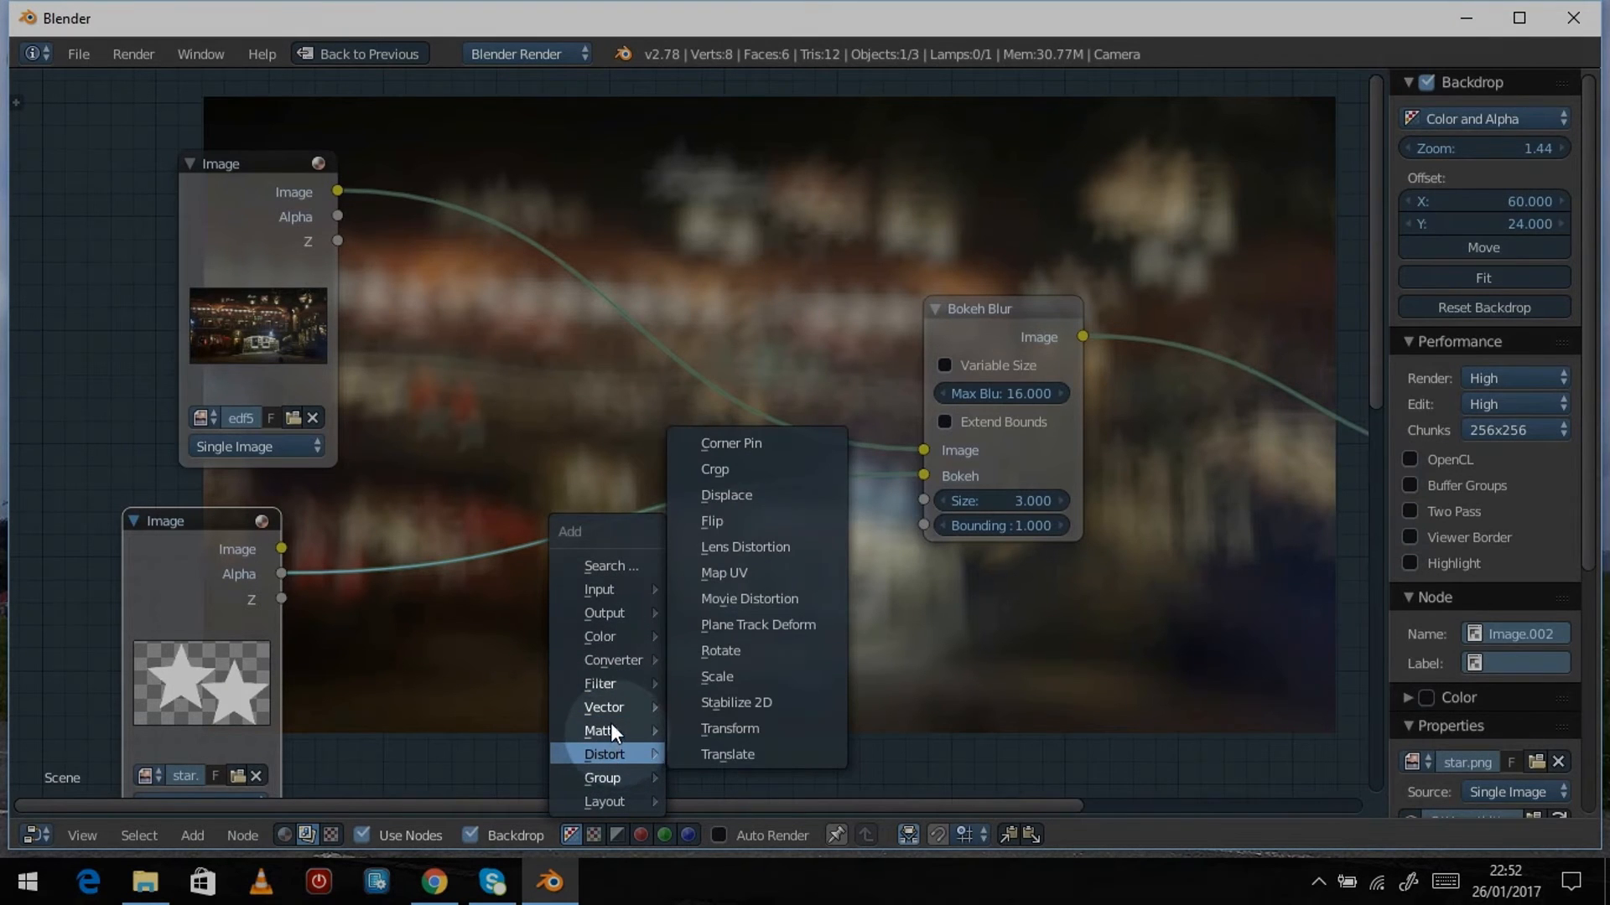
mouse_move(606, 734)
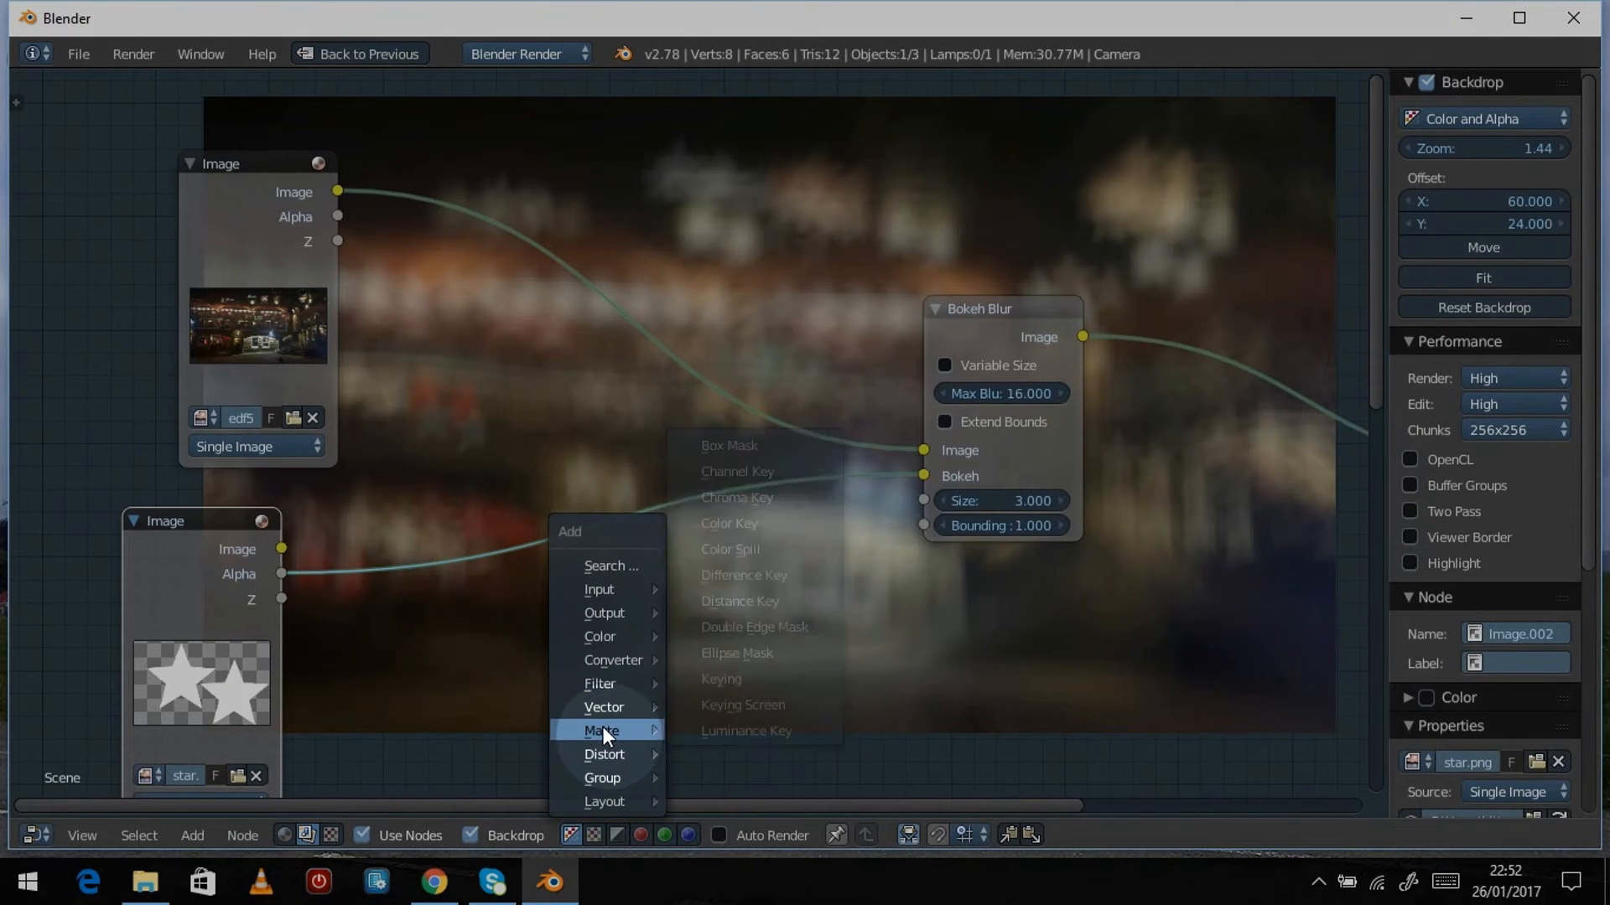
left_click(723, 446)
left_click(529, 621)
left_click_drag(691, 657, 923, 525)
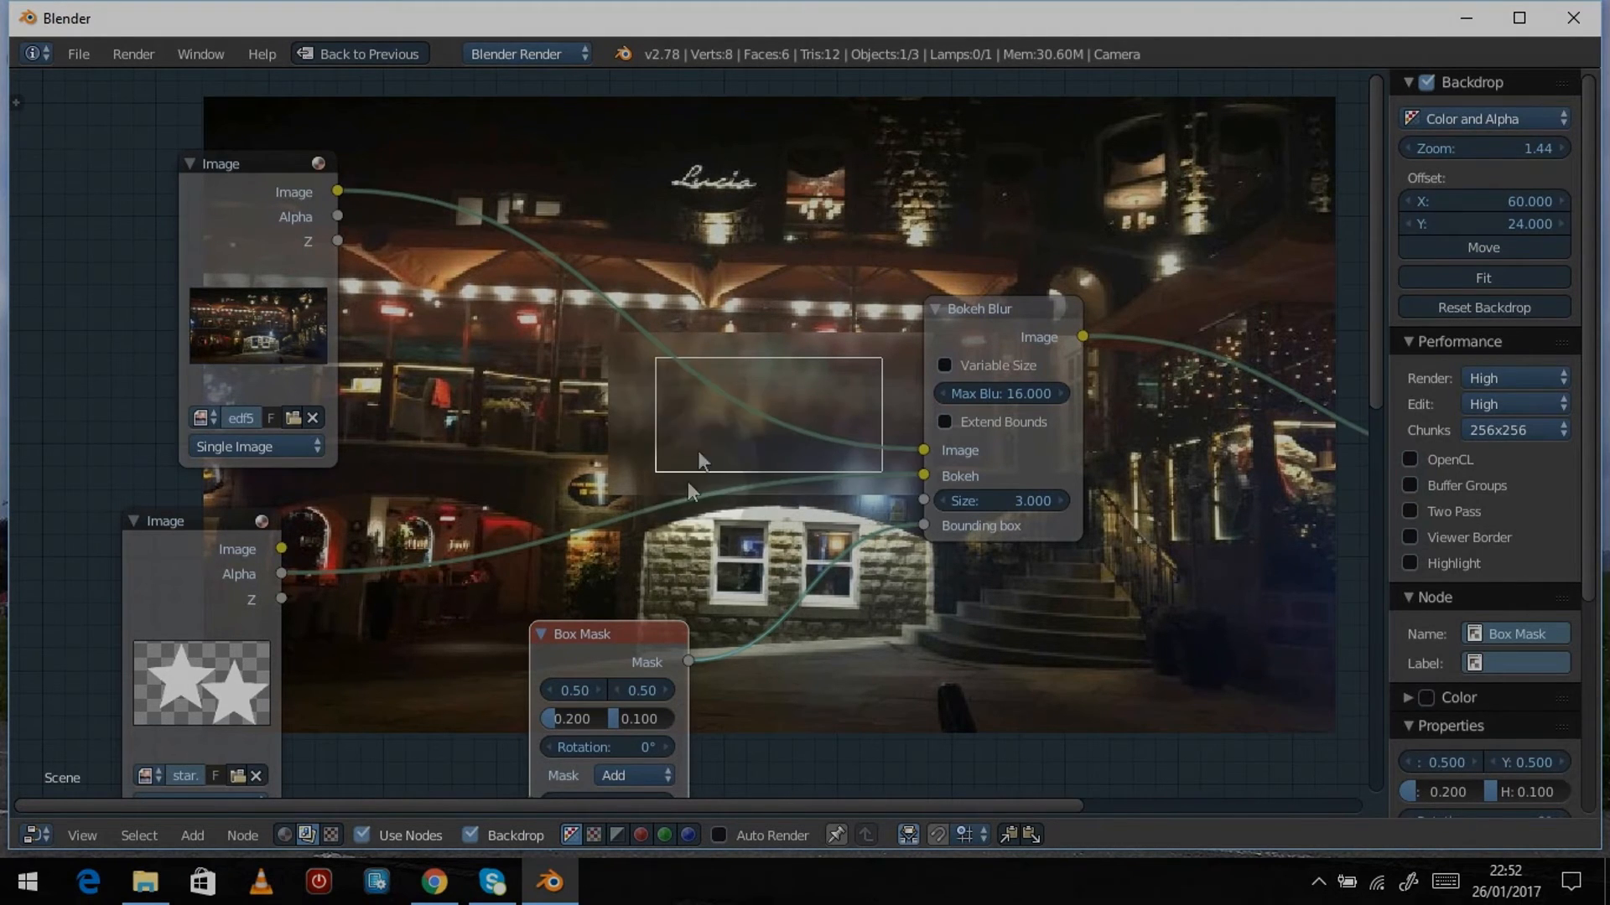
Step: Try Bokeh Blur sizes of 2.2 and 9.5 within the masked area, and settle on a Size of 2.5
left_click_drag(989, 502, 964, 501)
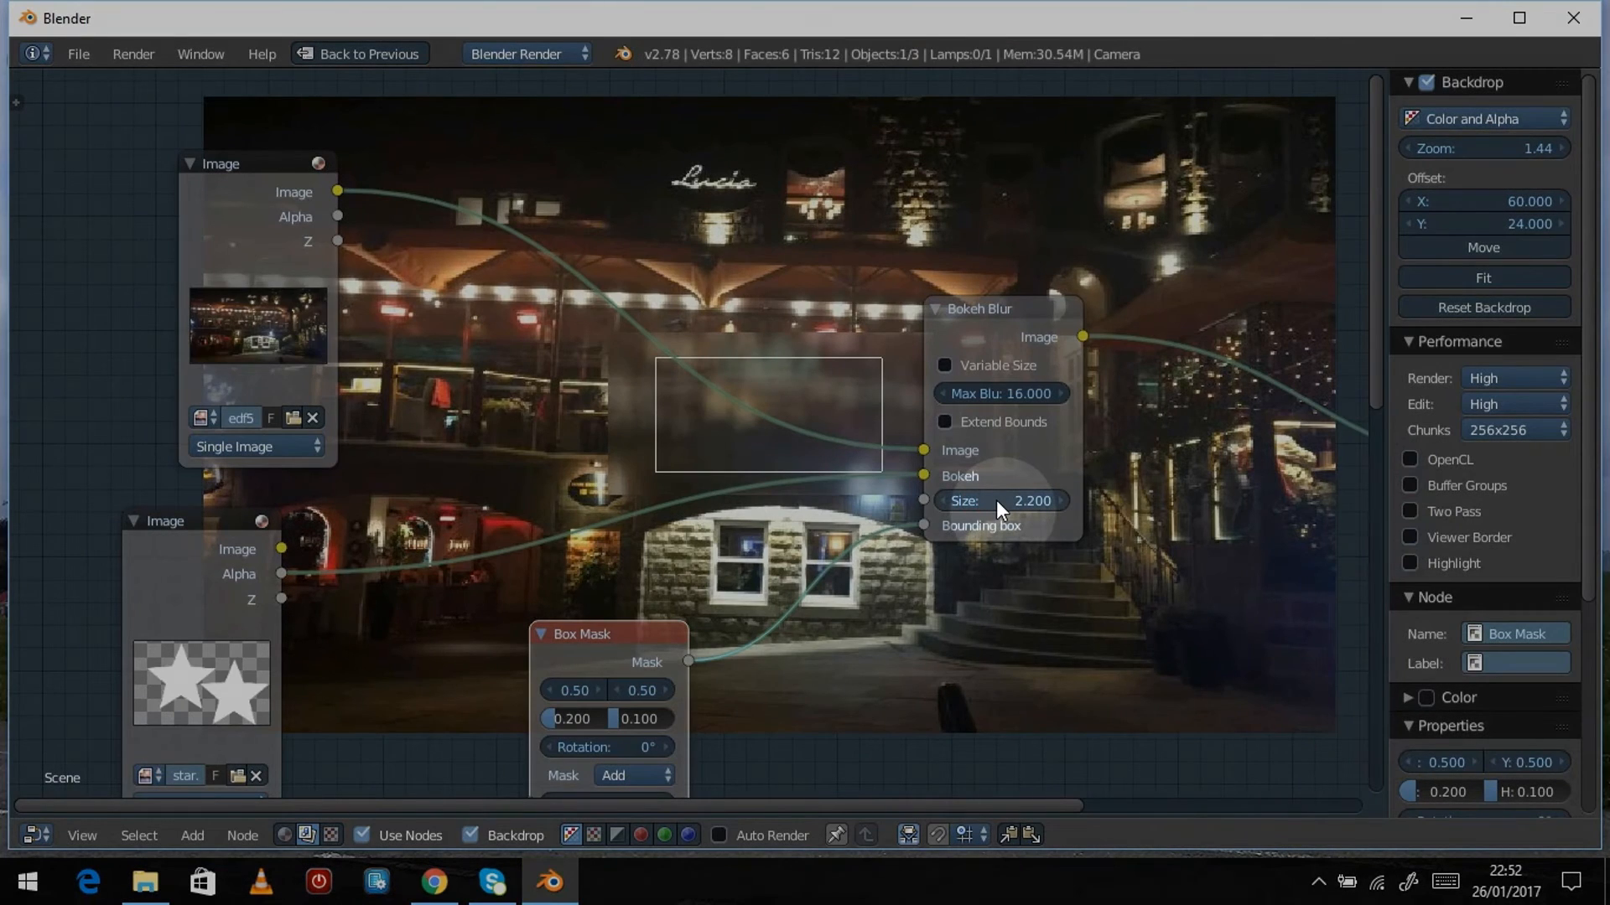
mouse_move(996, 500)
left_mouse_down()
mouse_move(1057, 502)
mouse_move(996, 516)
left_mouse_up()
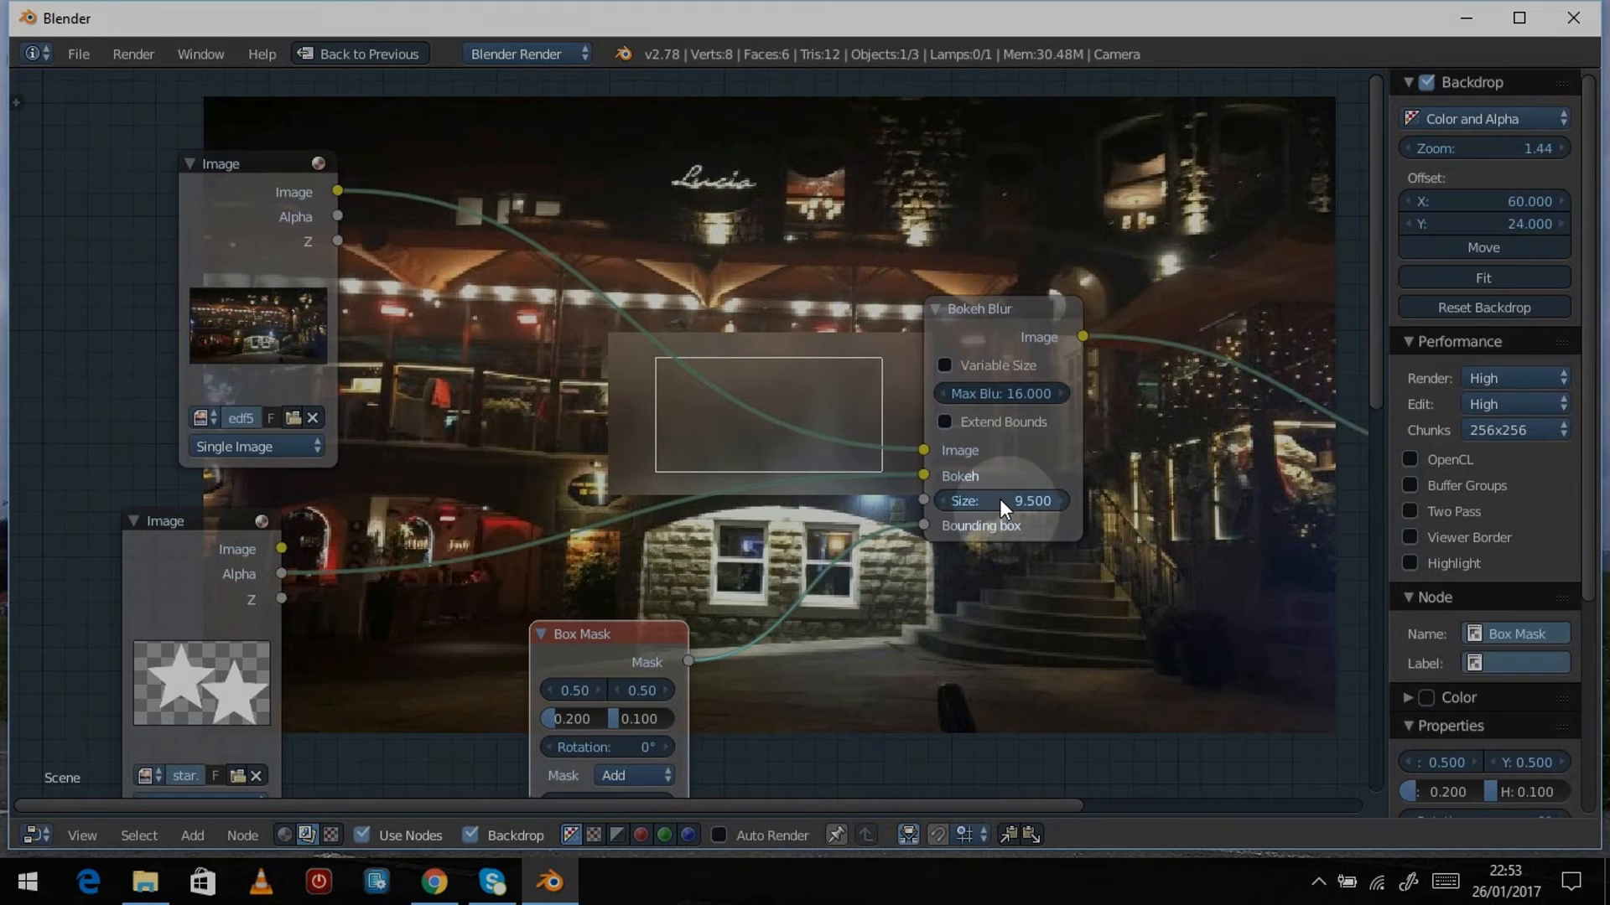
left_click(969, 500)
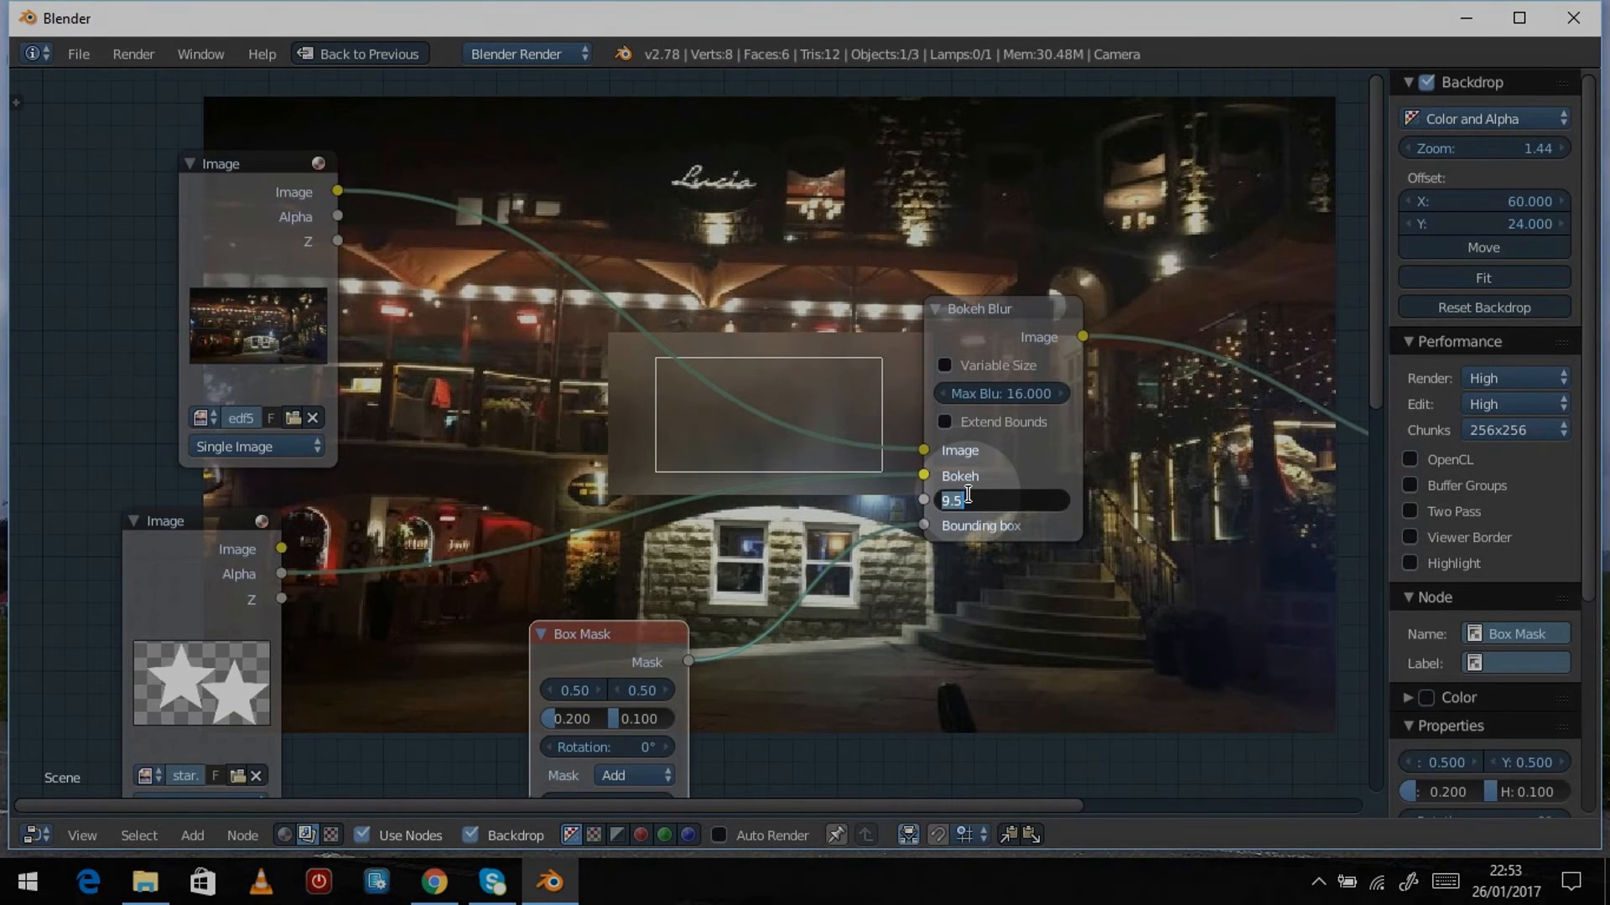
type("2.5")
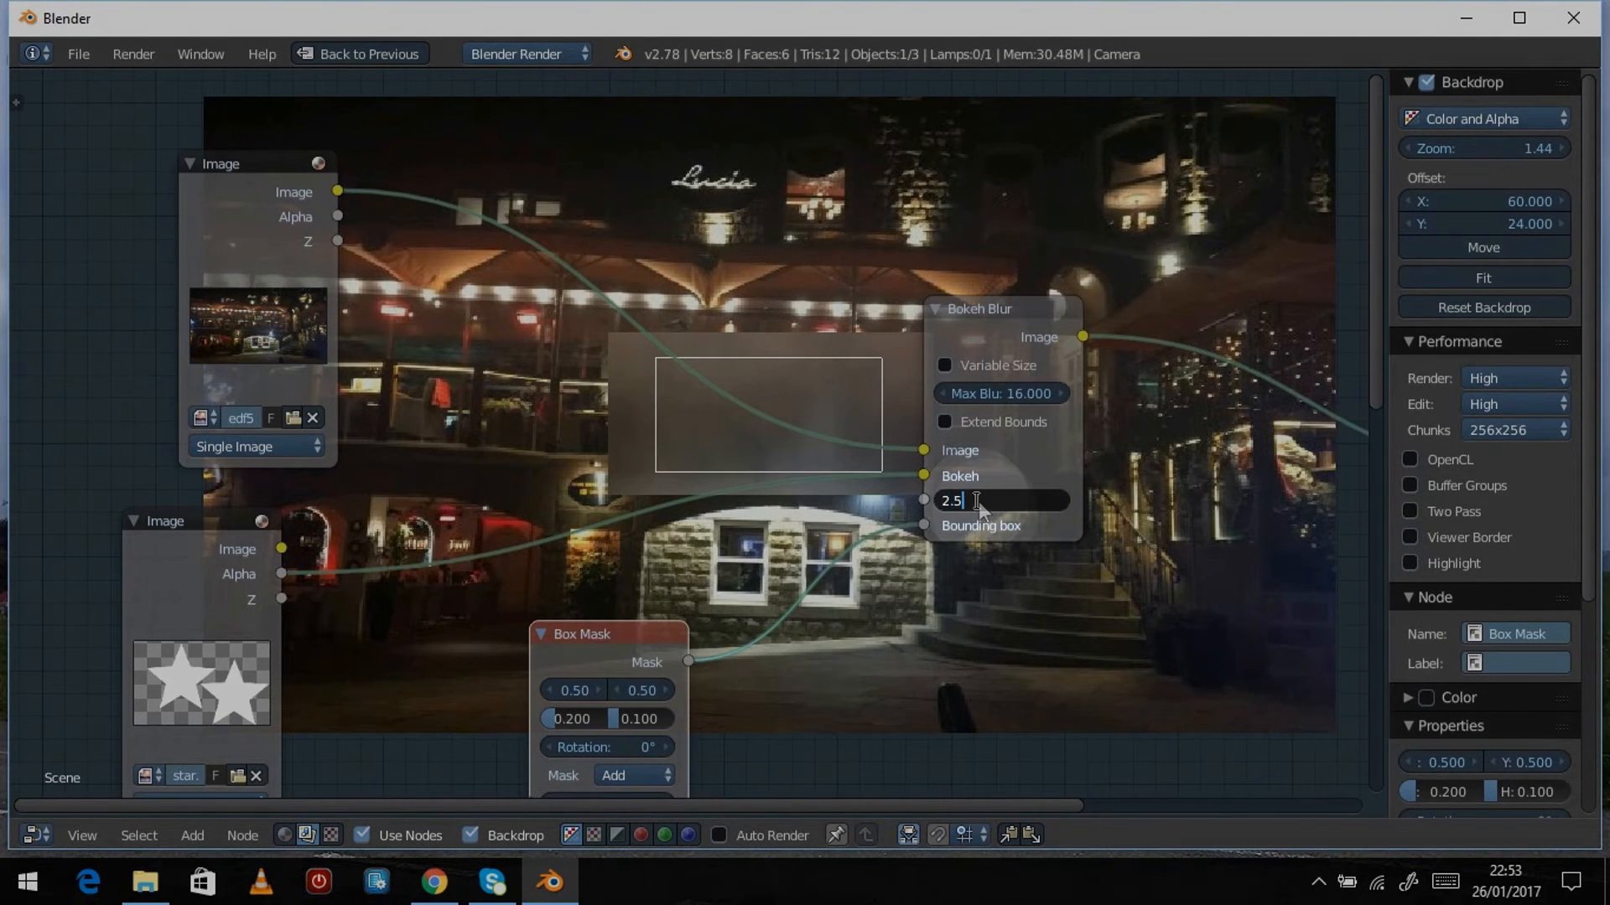
key("Return")
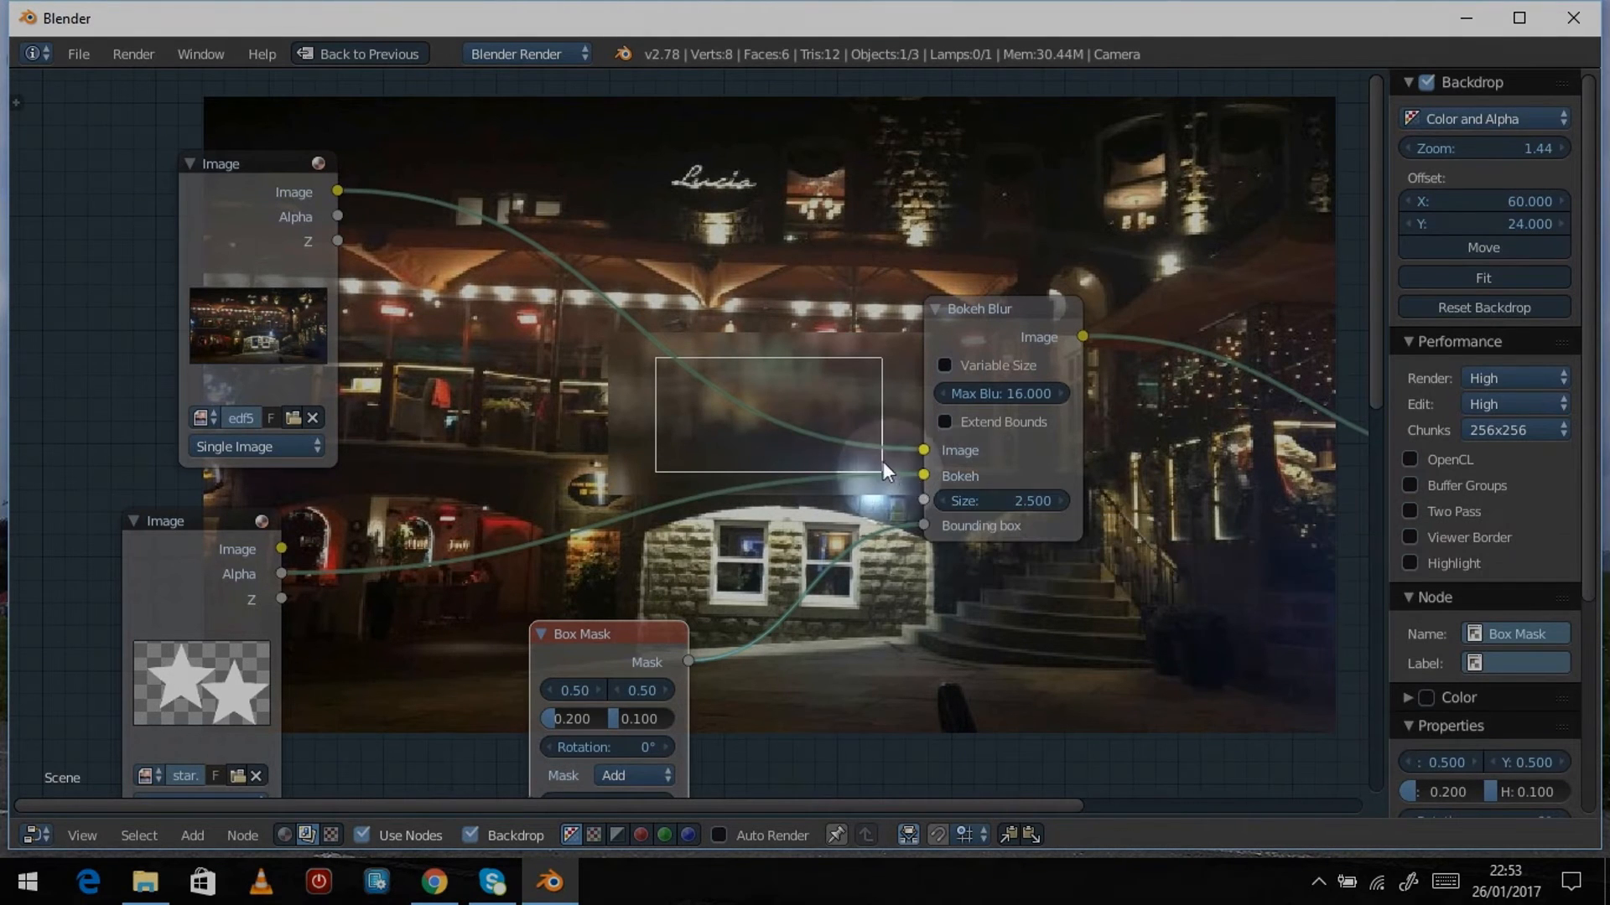
Step: Move the Bokeh Blur node farther from the two Image nodes and delete the Box Mask node
left_click_drag(998, 315, 1159, 285)
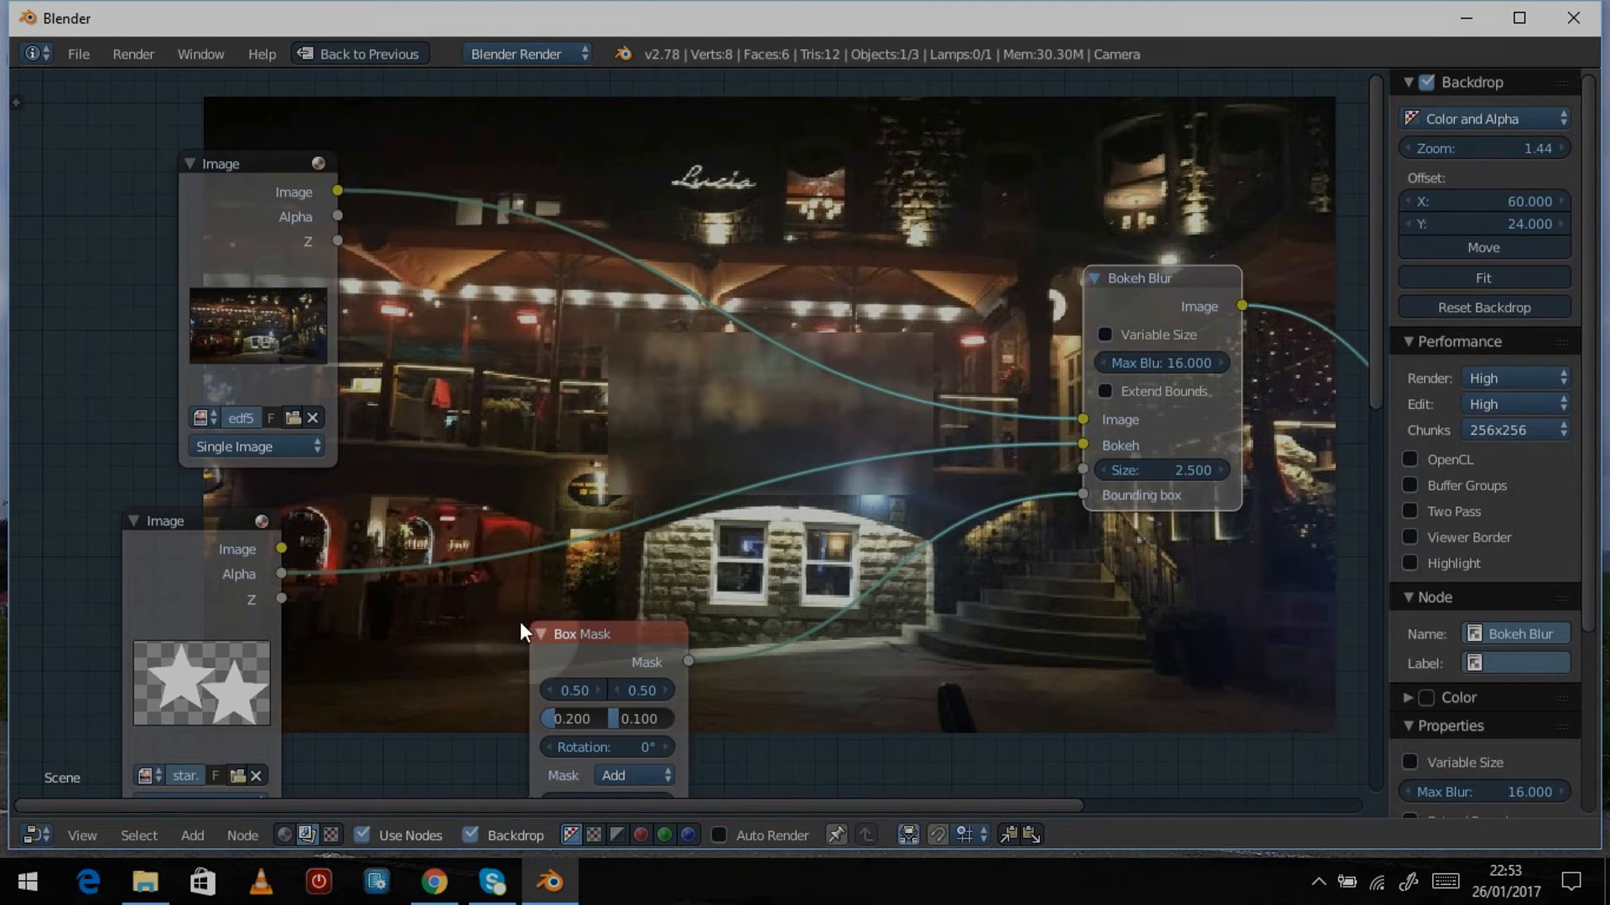
left_click_drag(575, 648, 459, 636)
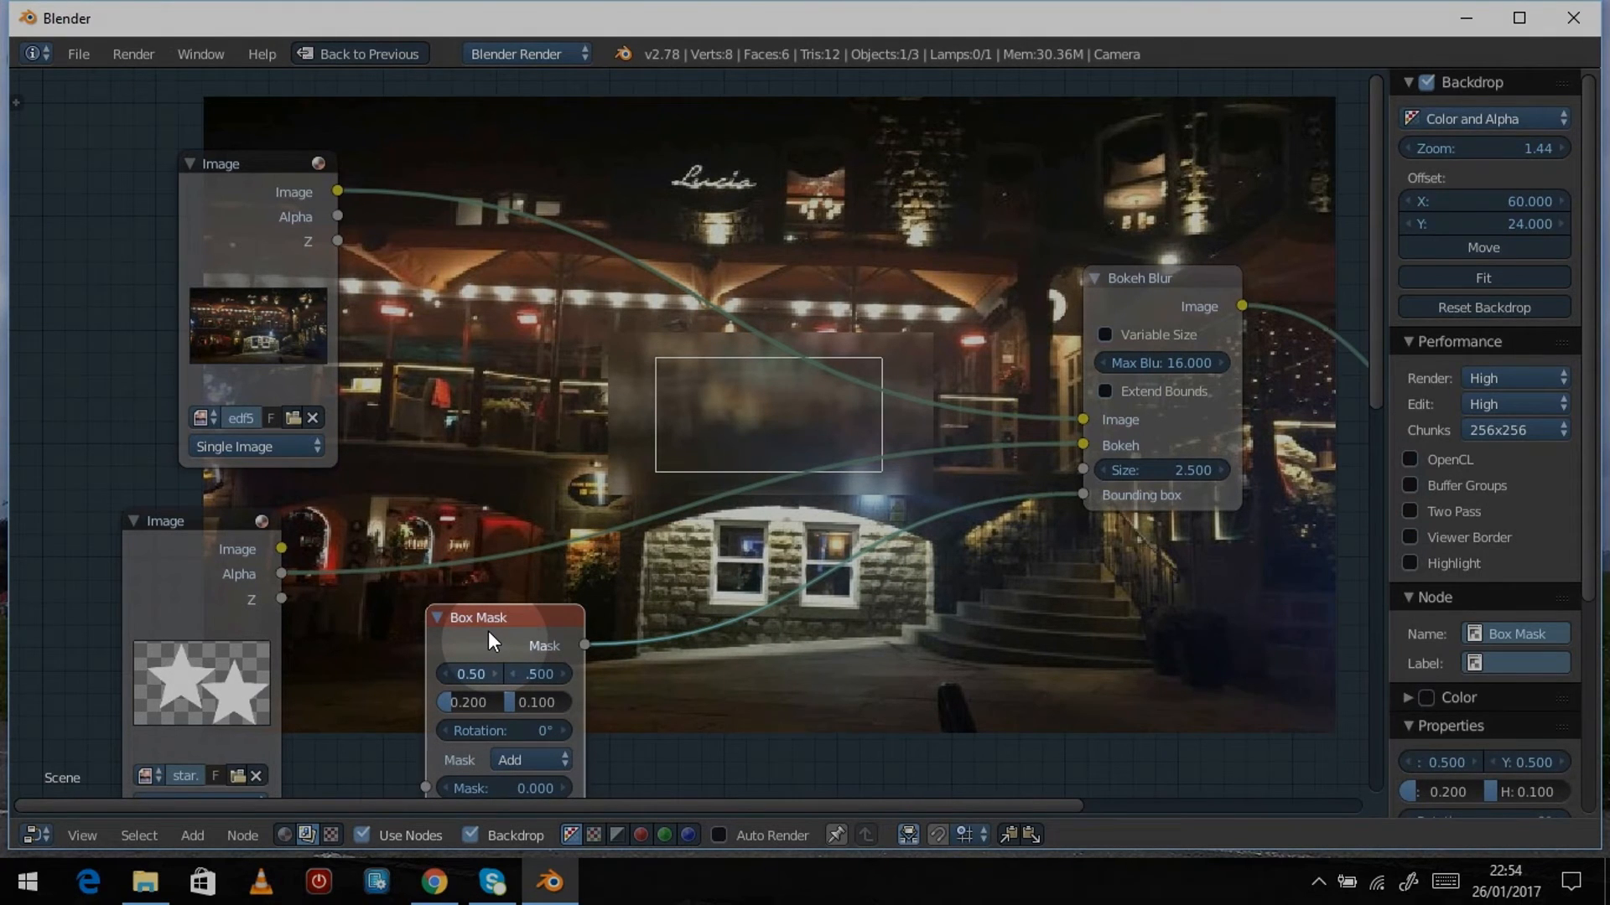
key("x")
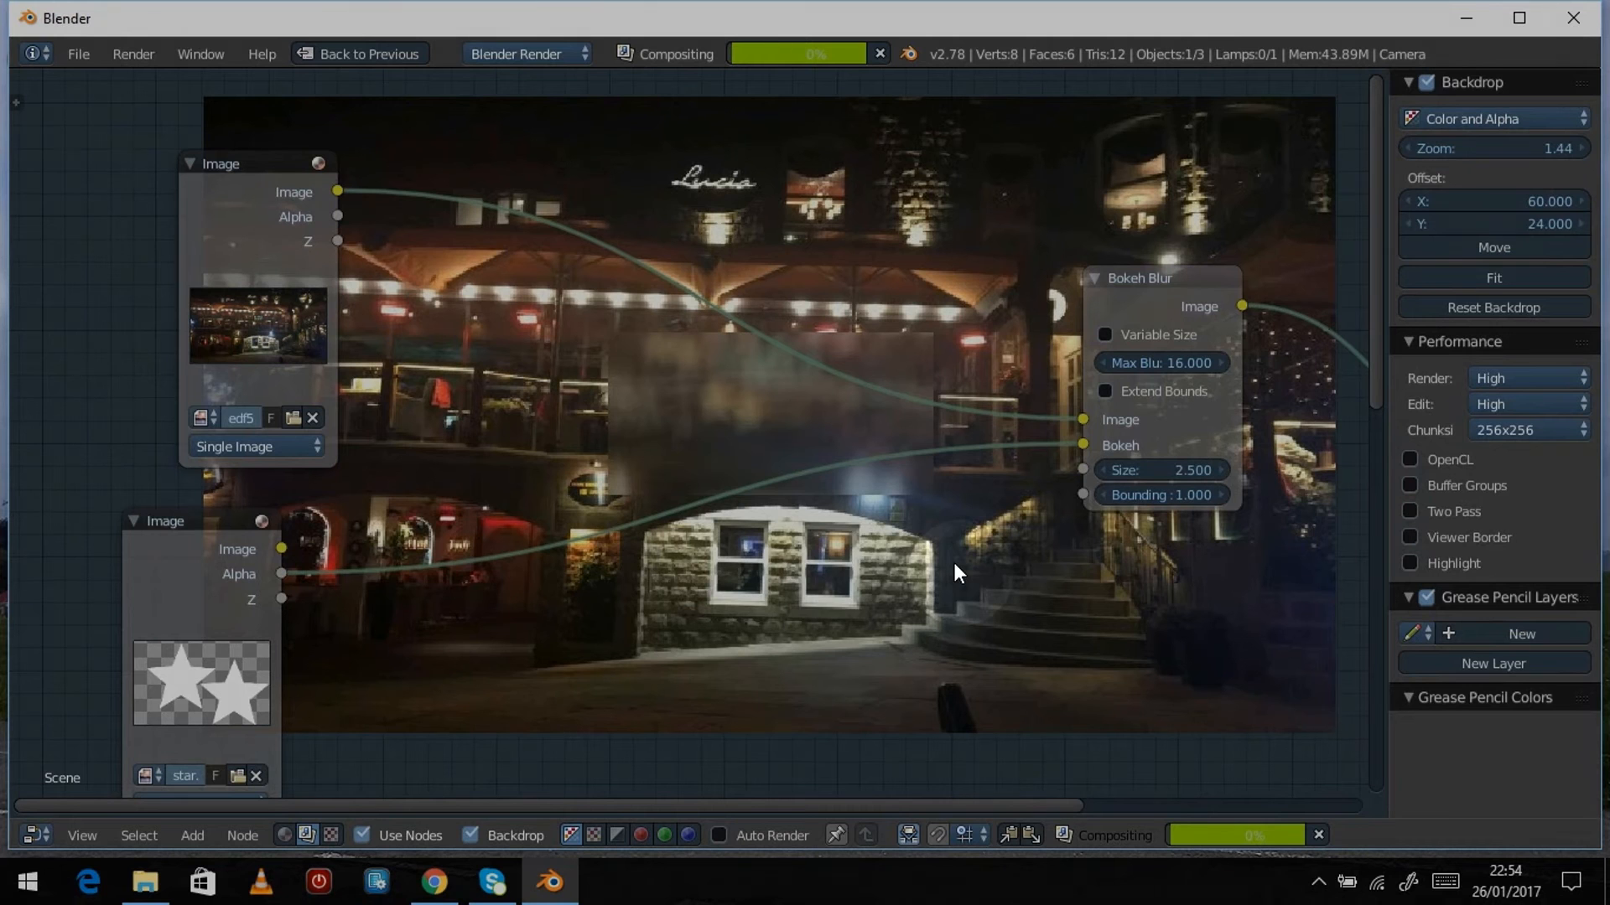
Step: Add a Texture node, connect its Value output to the Bokeh Blur's Size input, and enable Variable Size
key("shift+a")
mouse_move(613, 594)
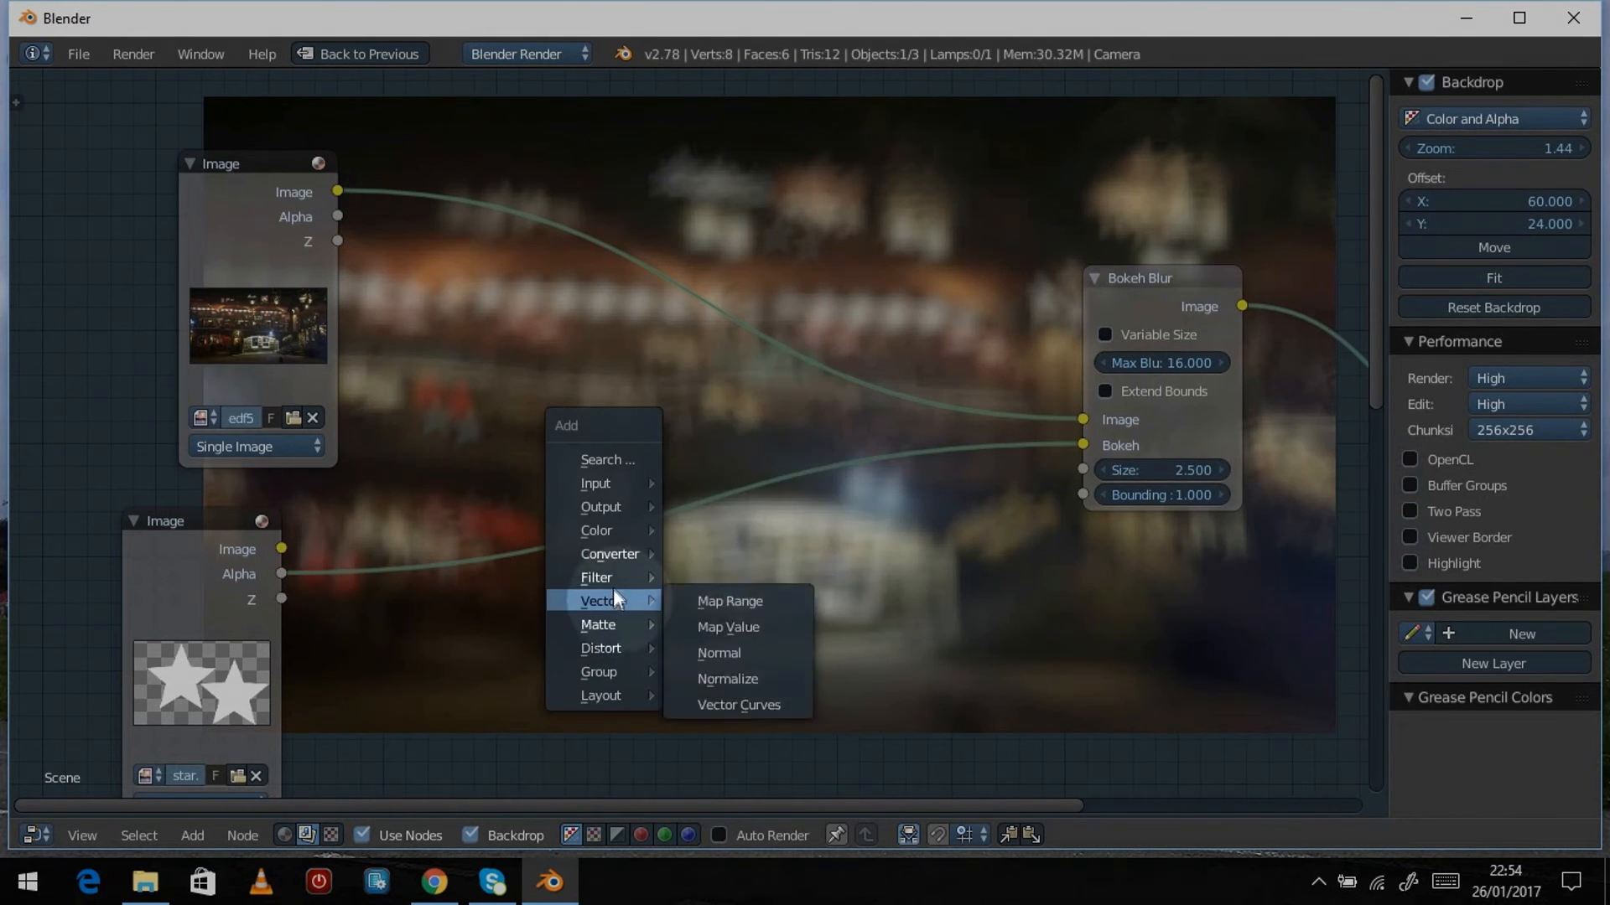
mouse_move(597, 483)
left_click(755, 695)
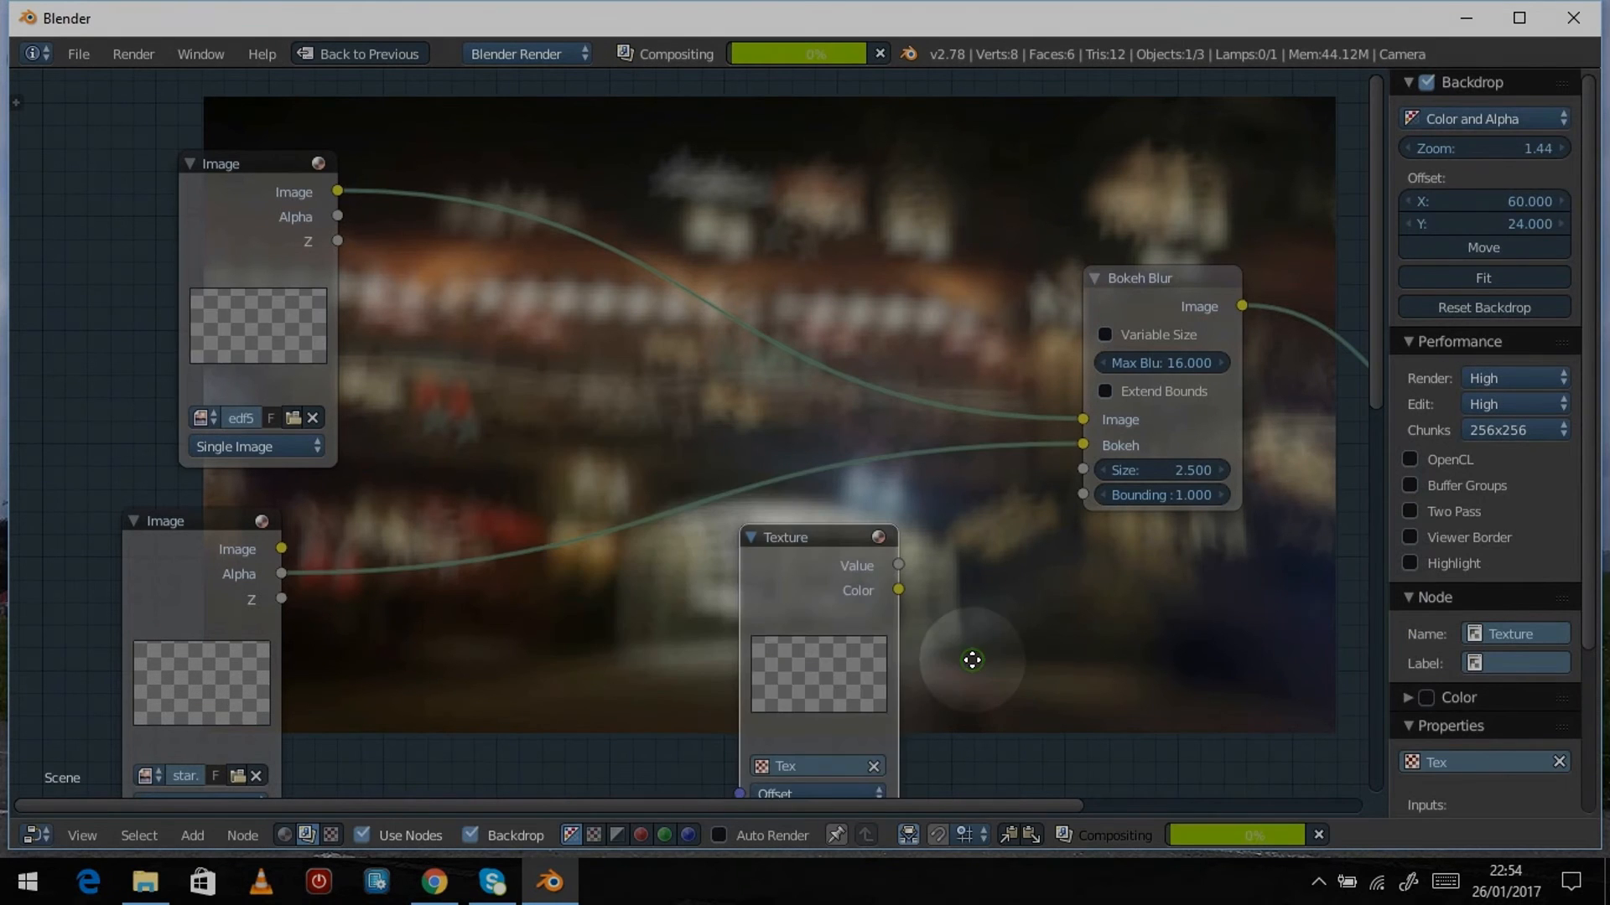
middle_click_drag(970, 661, 789, 540)
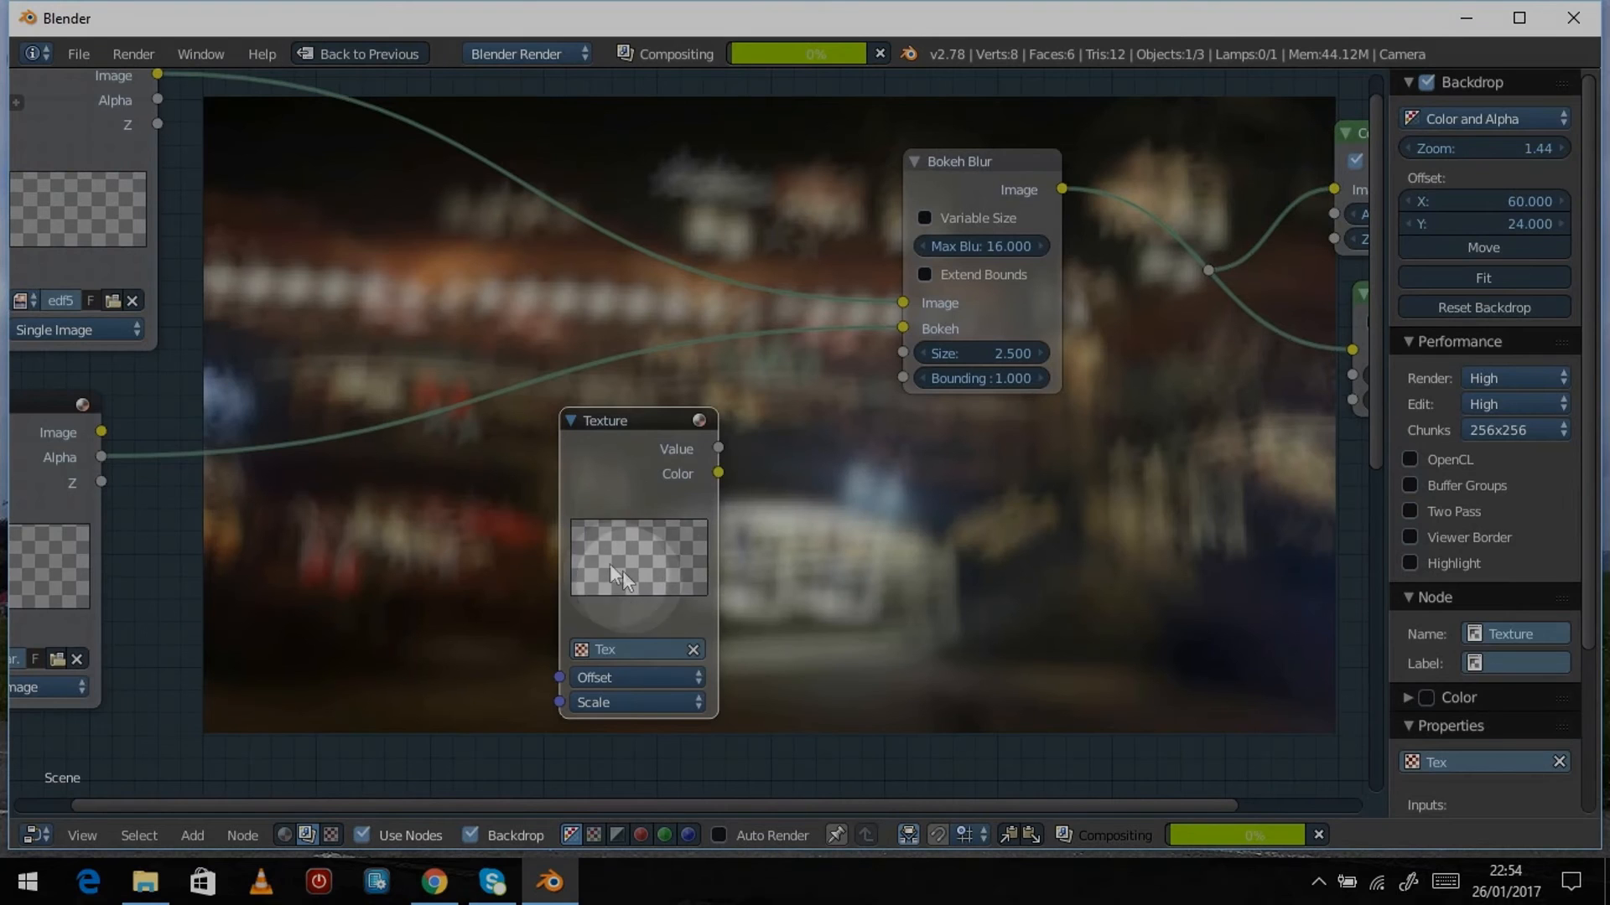
left_click_drag(718, 449, 913, 349)
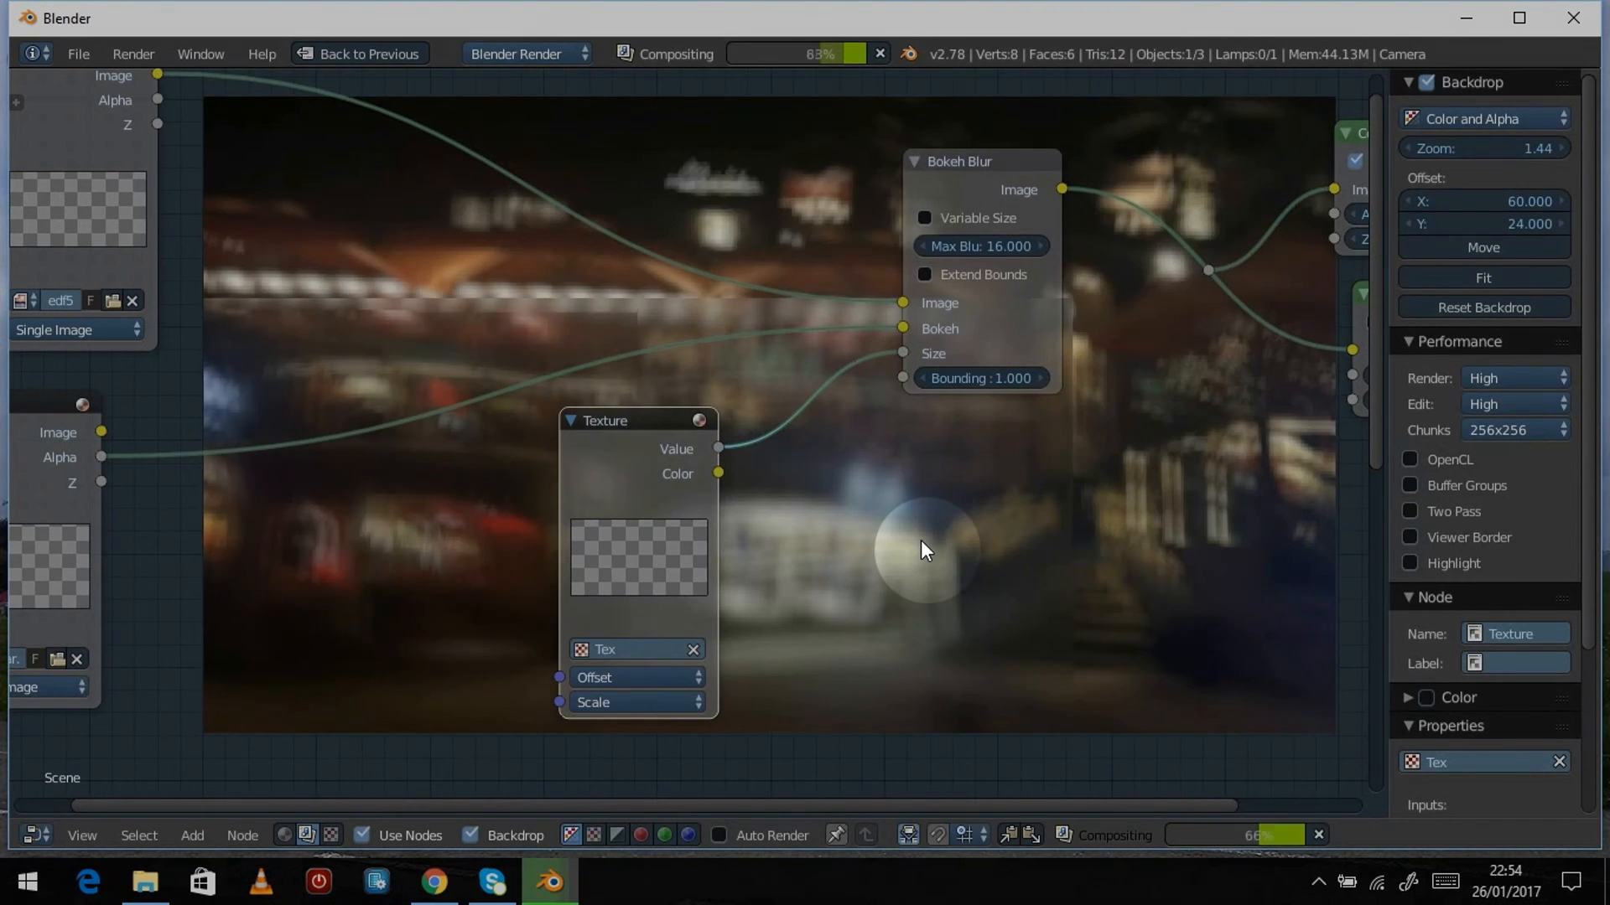
left_click(925, 218)
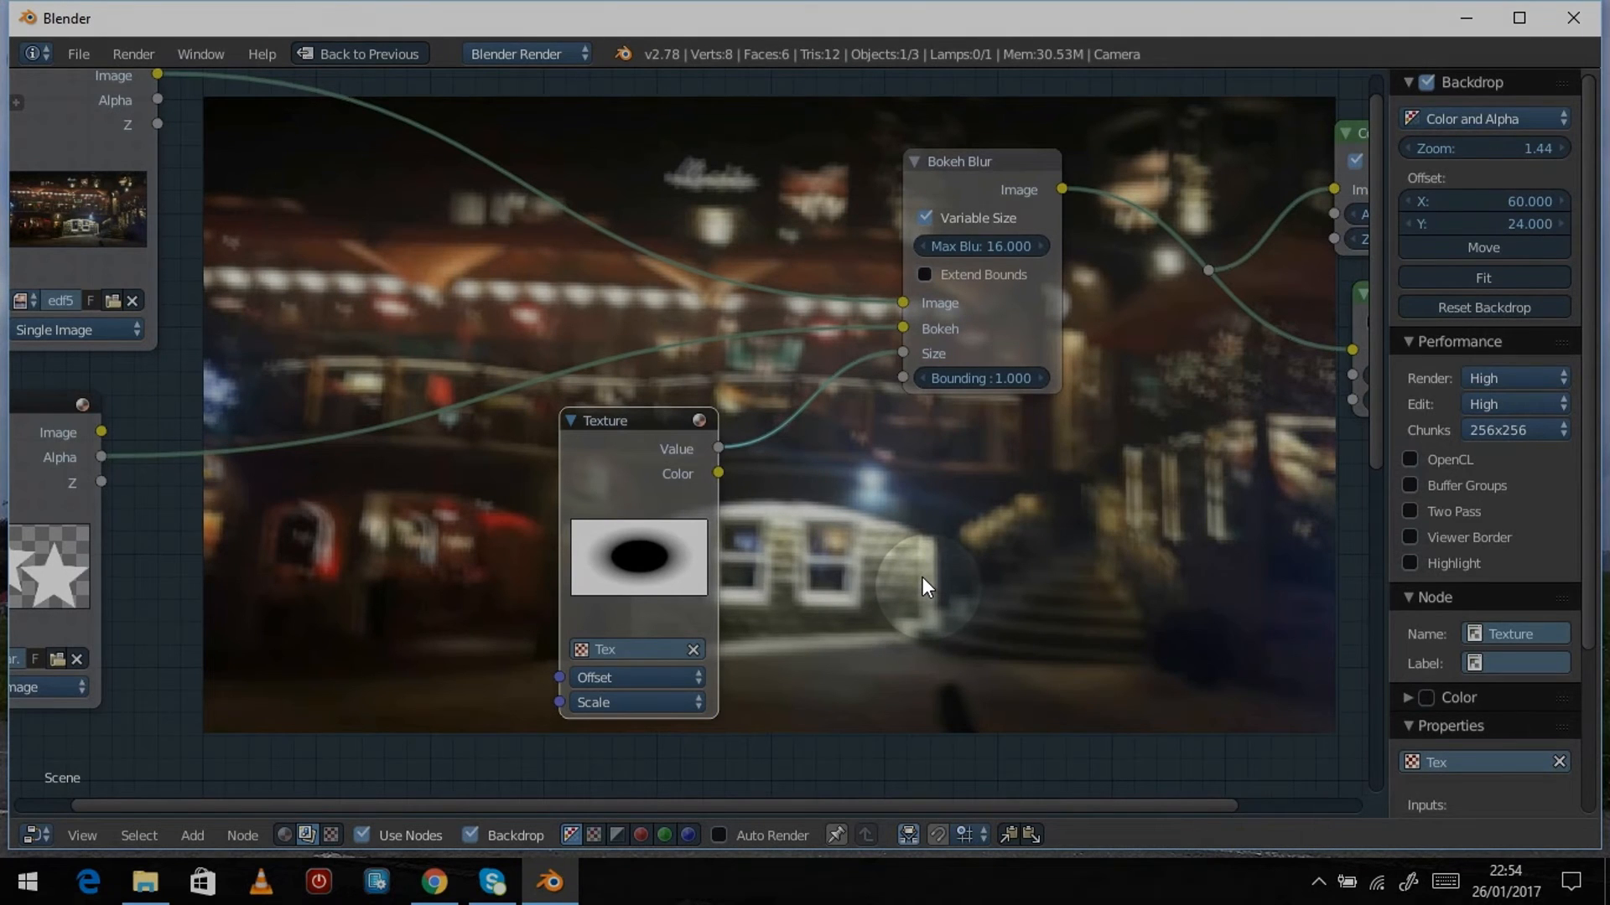
Step: Move the Texture node away from the Bokeh Blur and insert a Math node into the link between them
left_click(617, 453)
left_click_drag(617, 451, 461, 496)
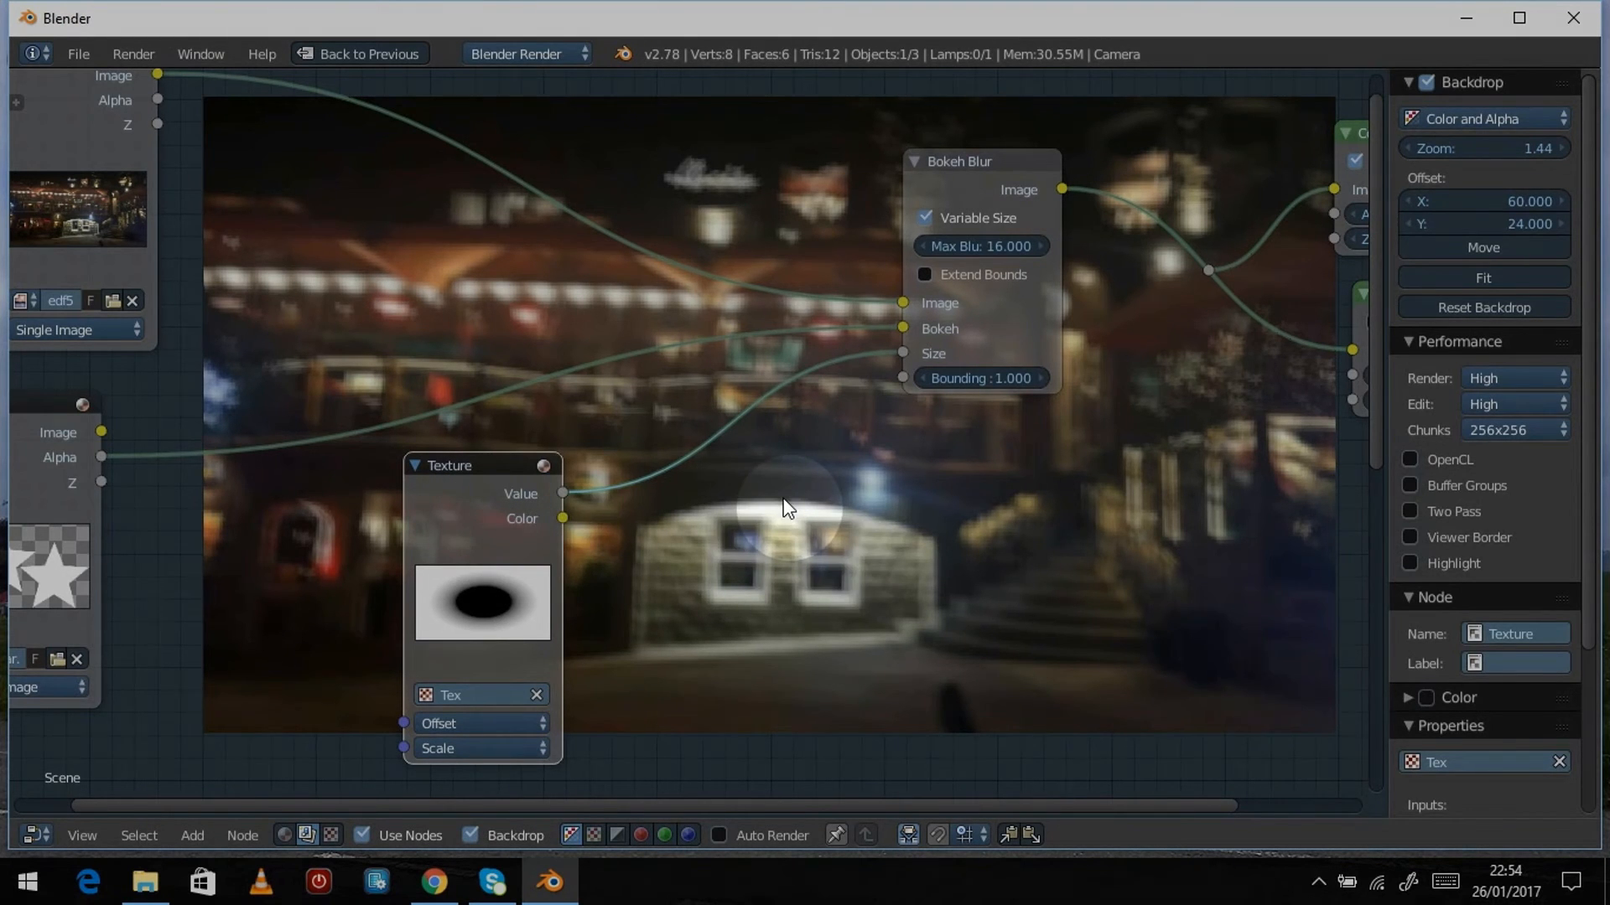
key("shift+a")
mouse_move(729, 519)
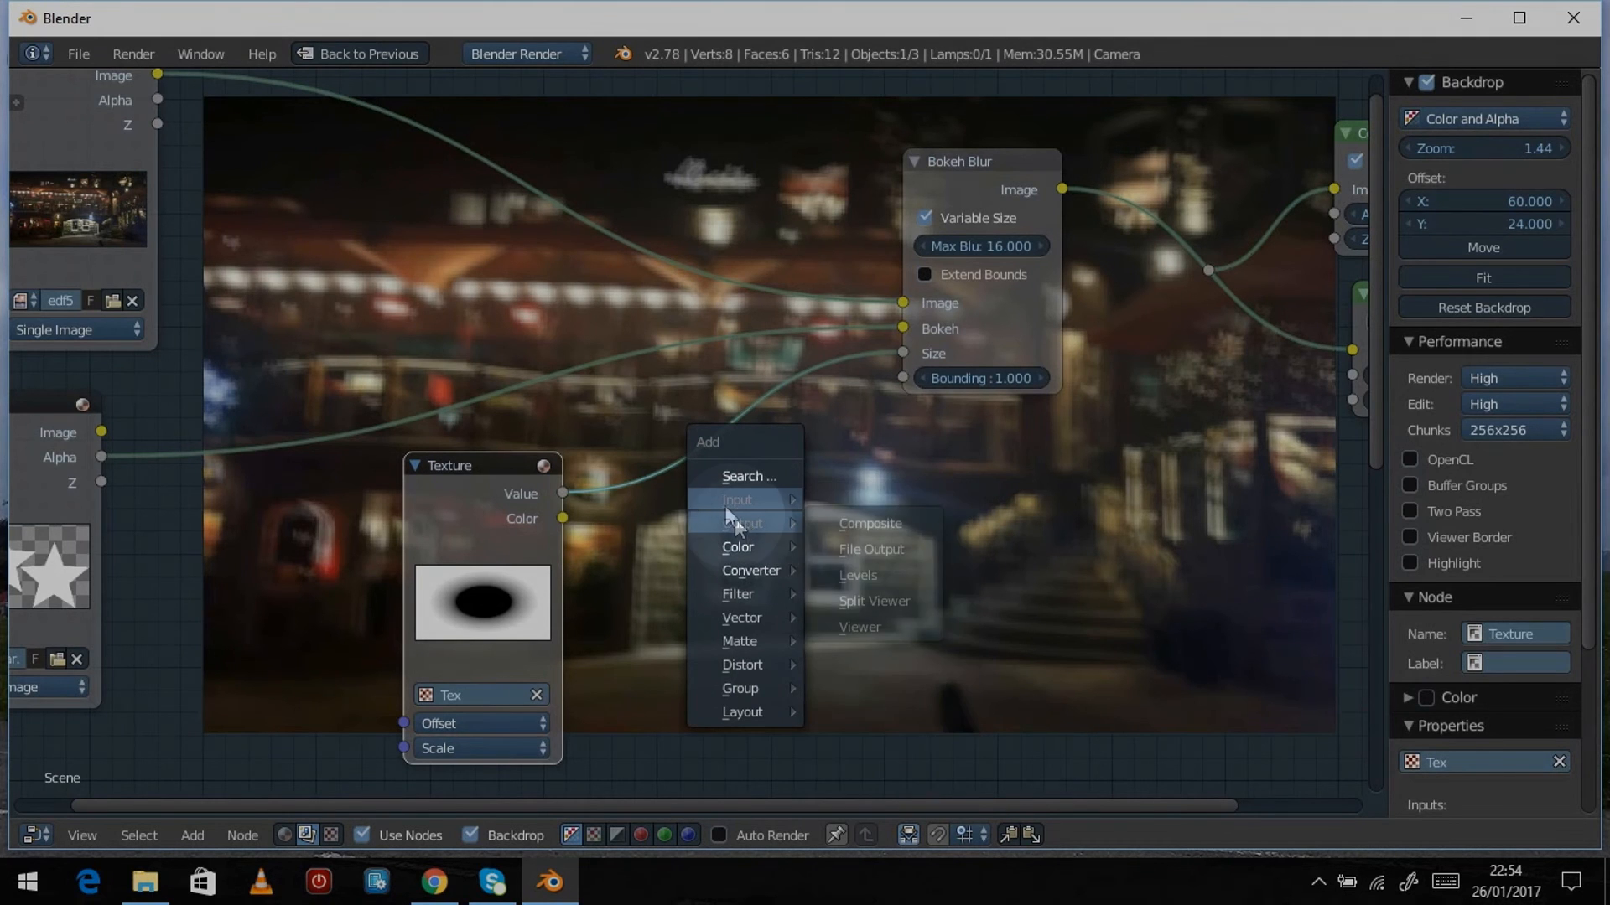
mouse_move(739, 590)
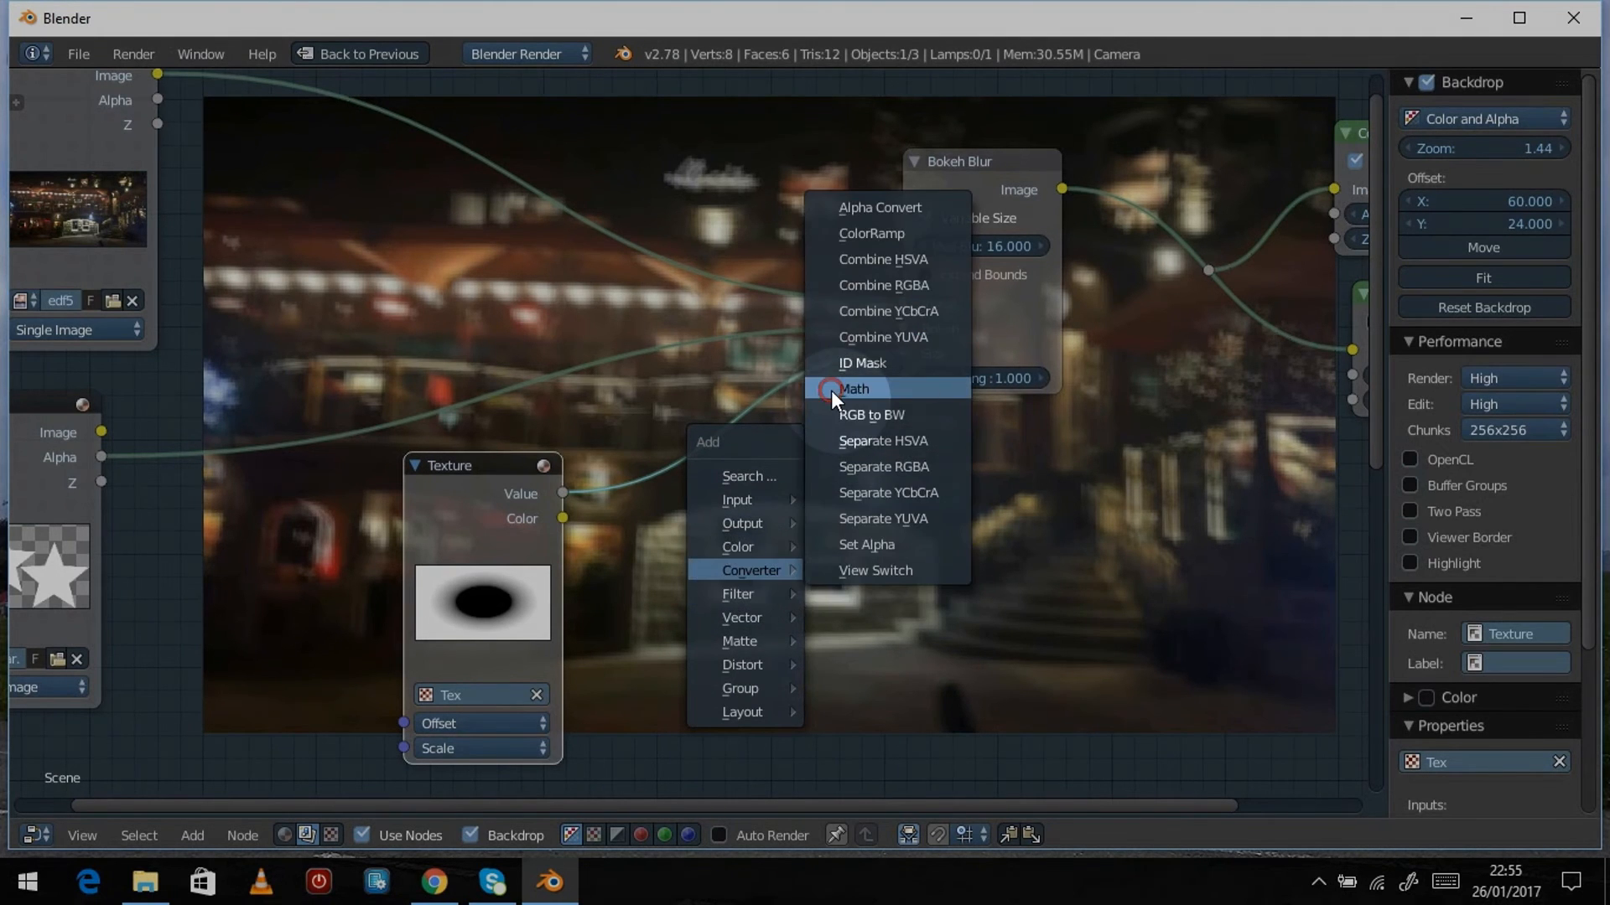
left_click(831, 390)
left_click(688, 397)
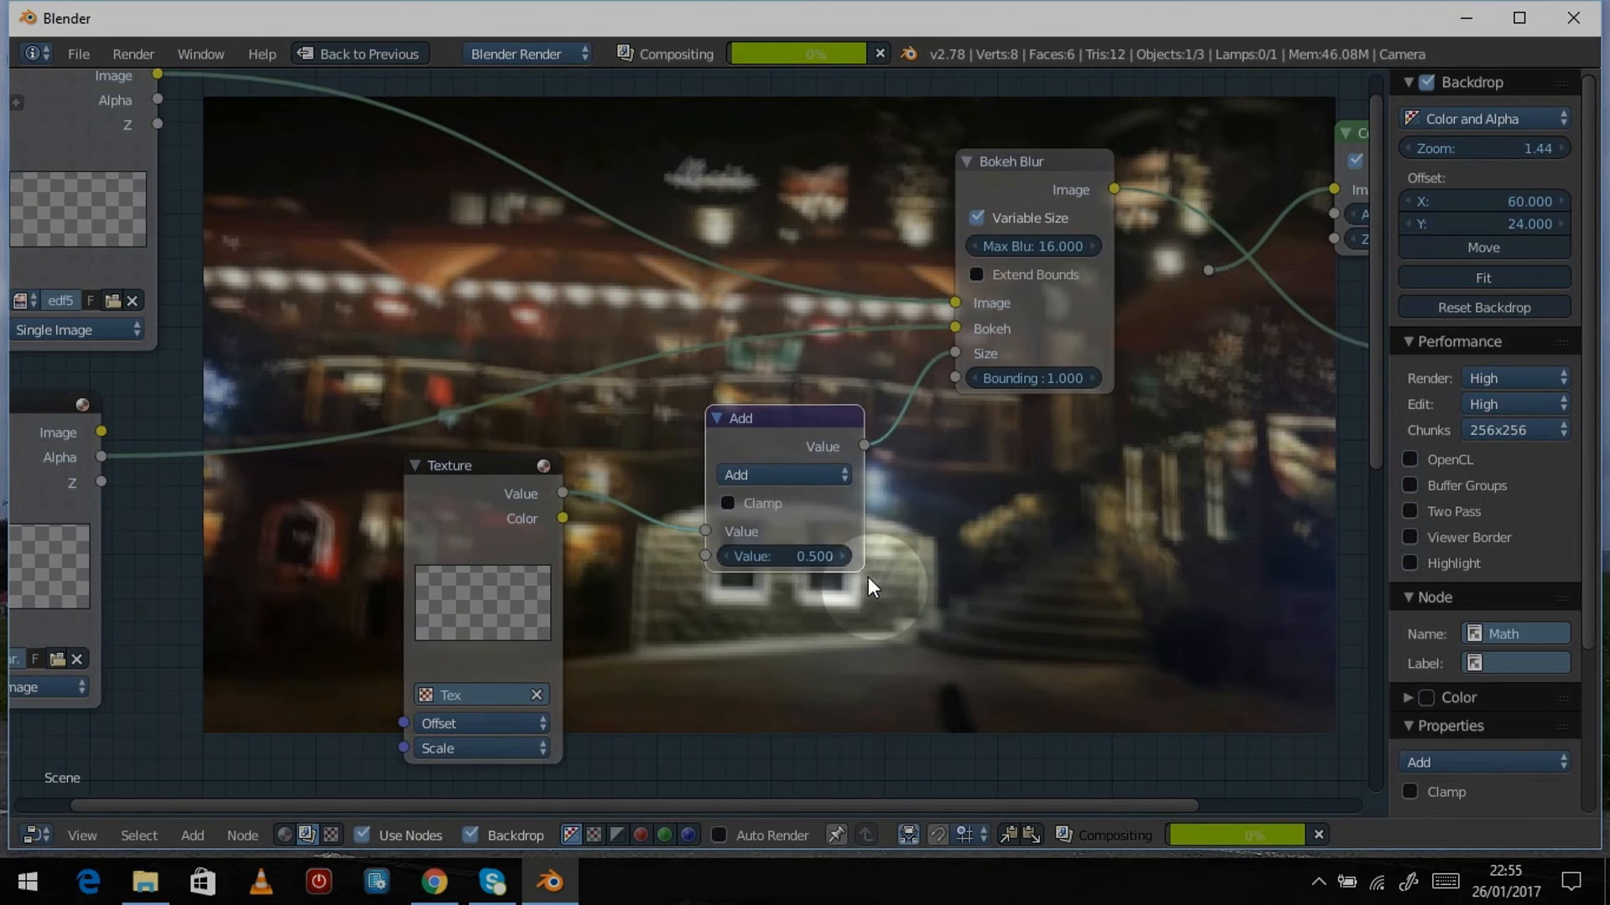
Step: Set the Math node's second Value to 3.2 and feed its first Value input from the Texture's Color output
left_click_drag(760, 555, 797, 636)
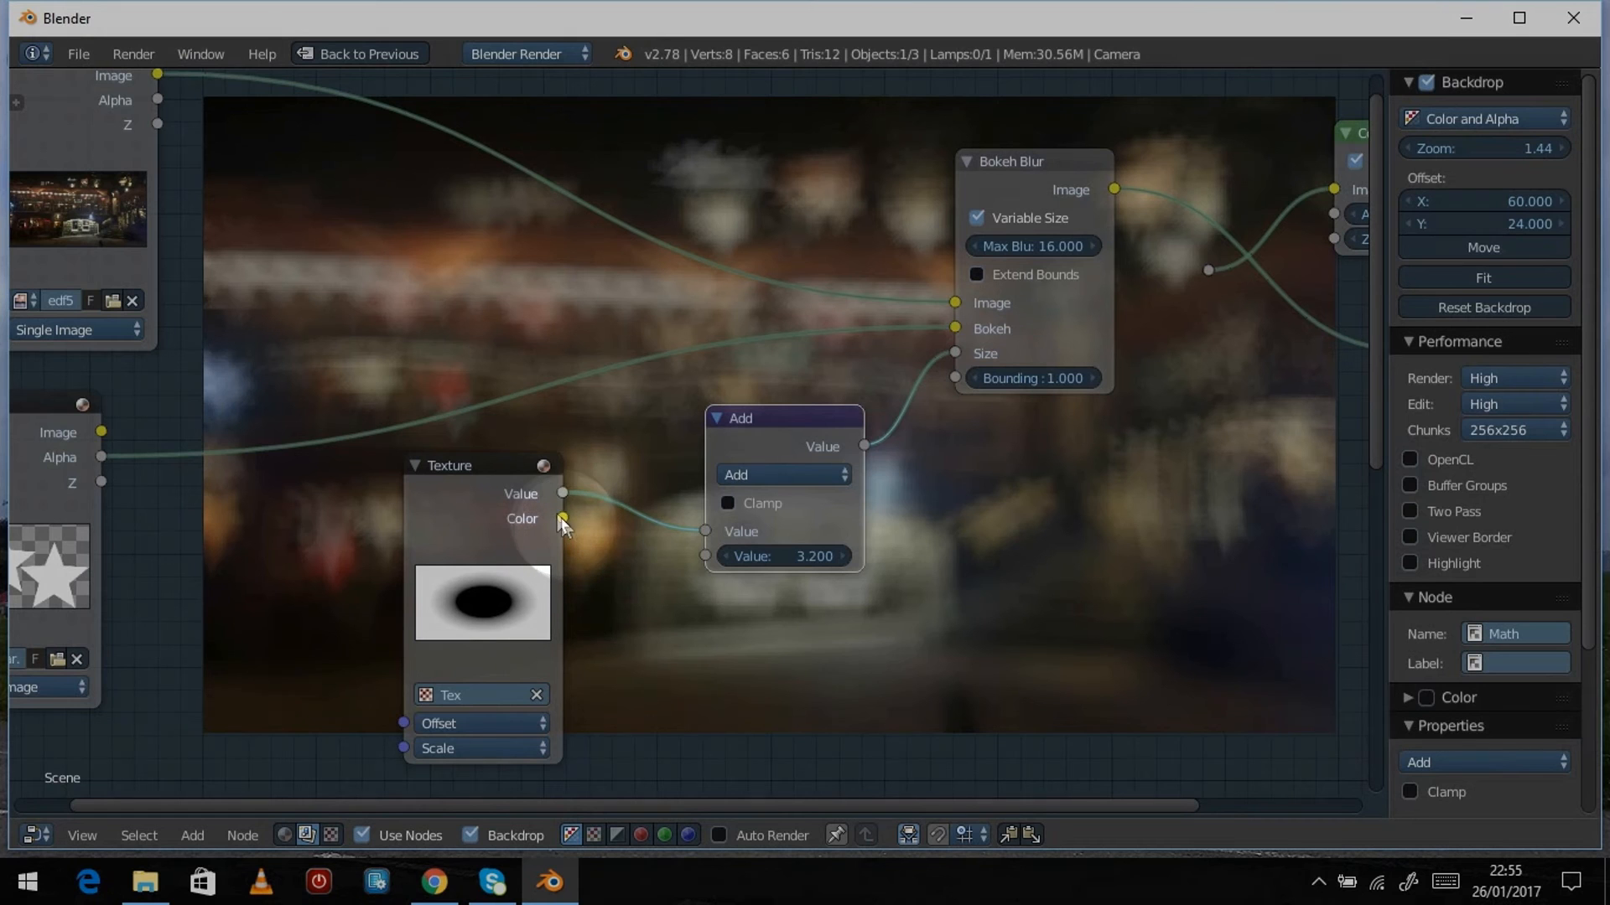
left_click_drag(565, 520, 656, 552)
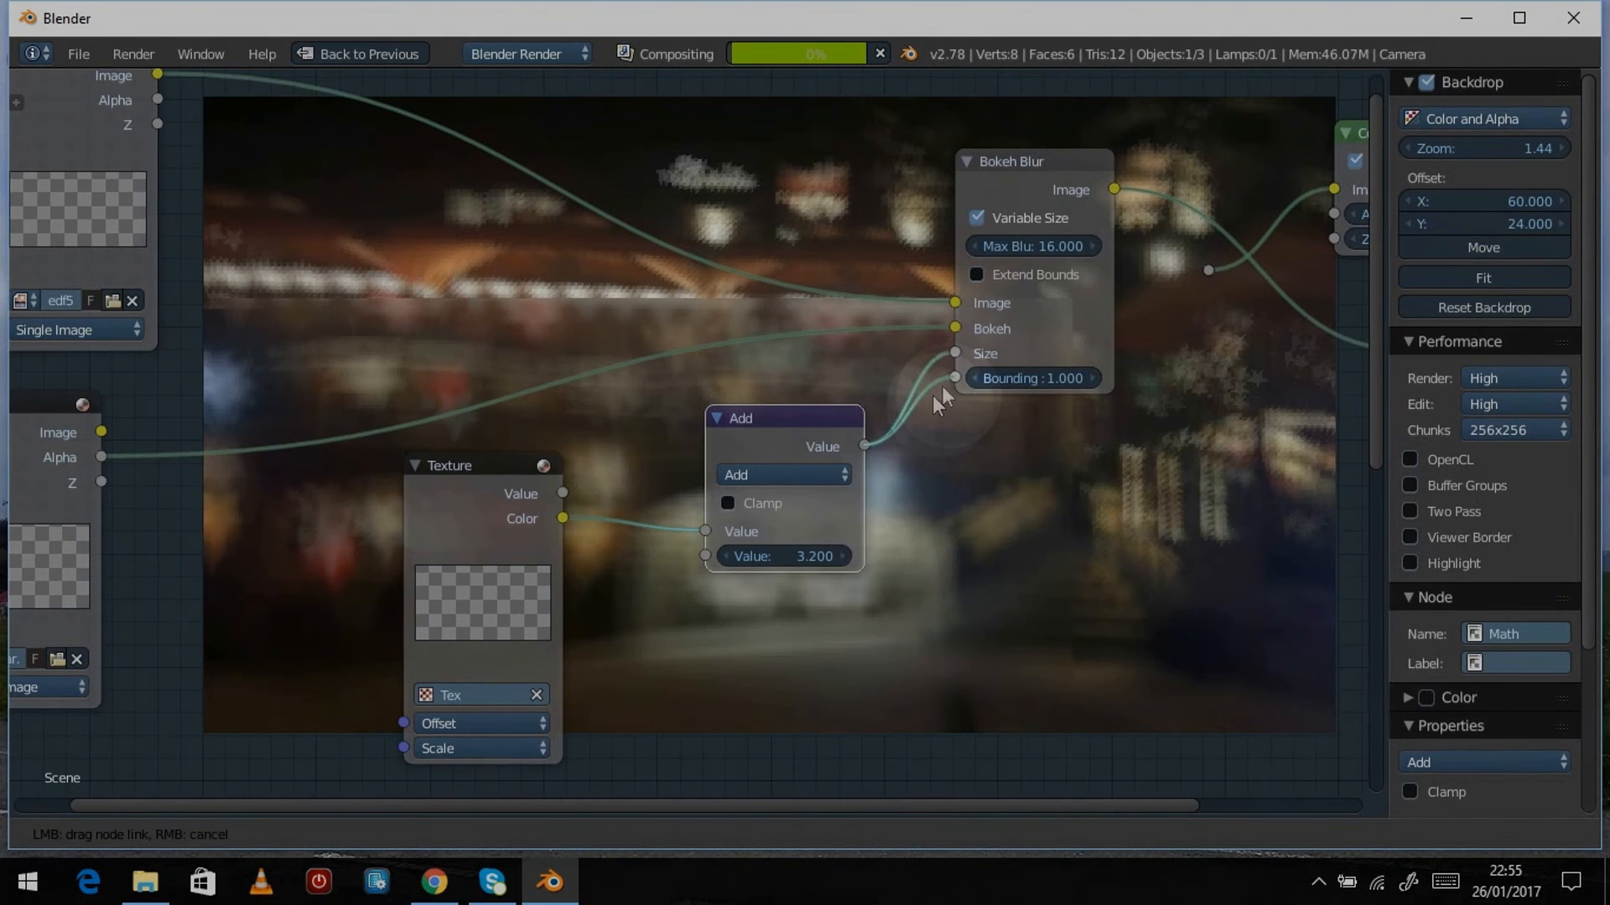
Step: Change the Math node's operation to Multiply
left_click(817, 474)
left_click(783, 475)
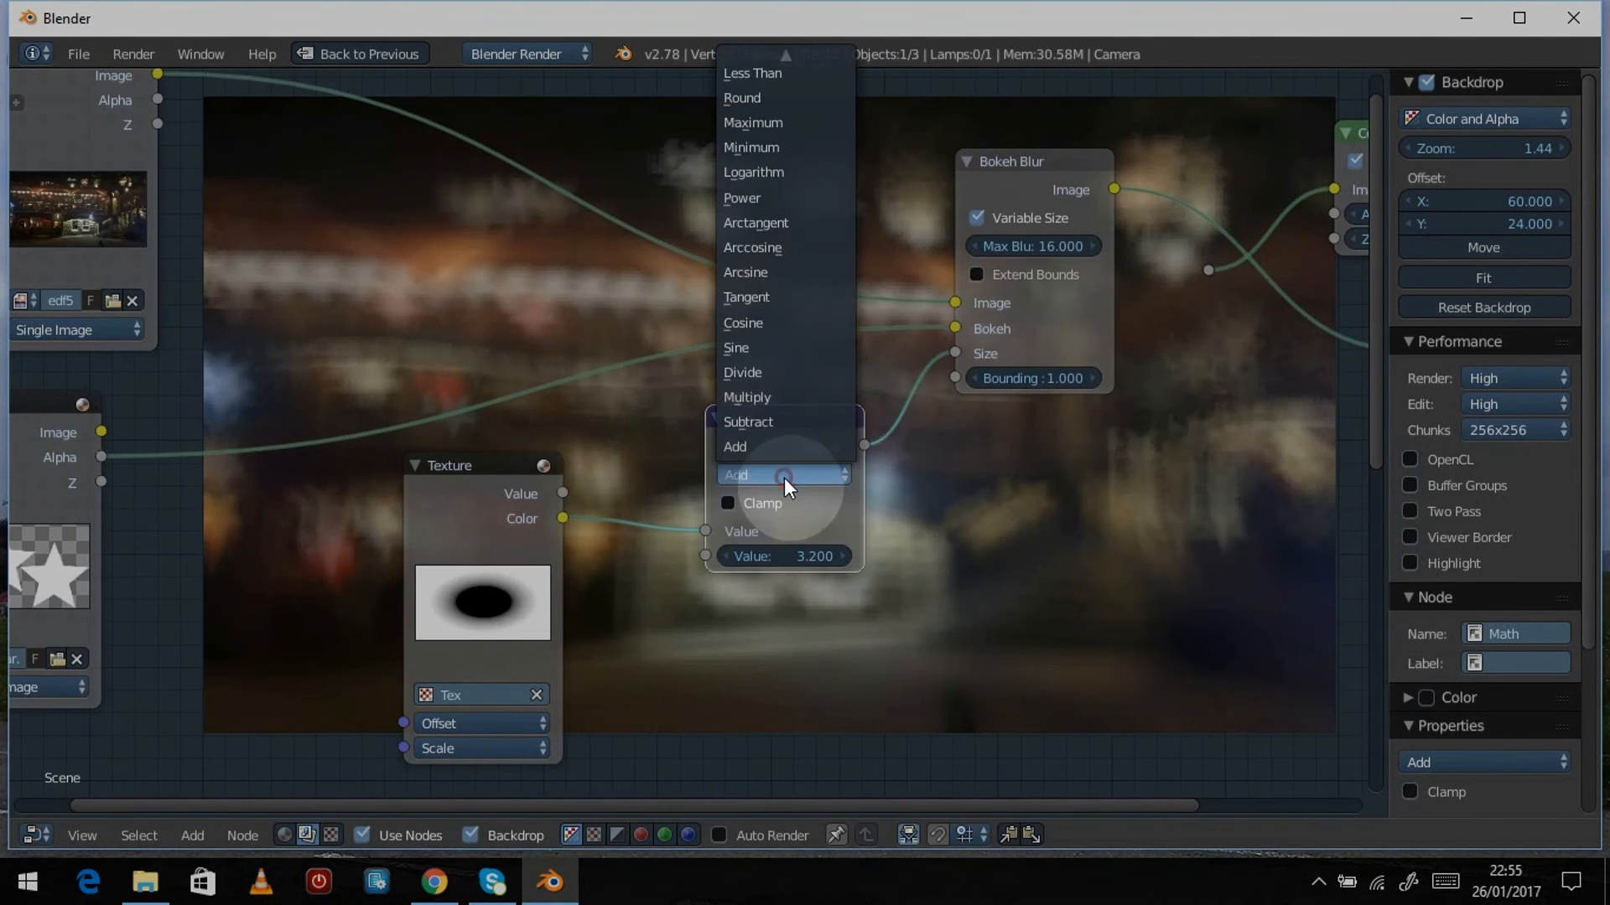
left_click(757, 399)
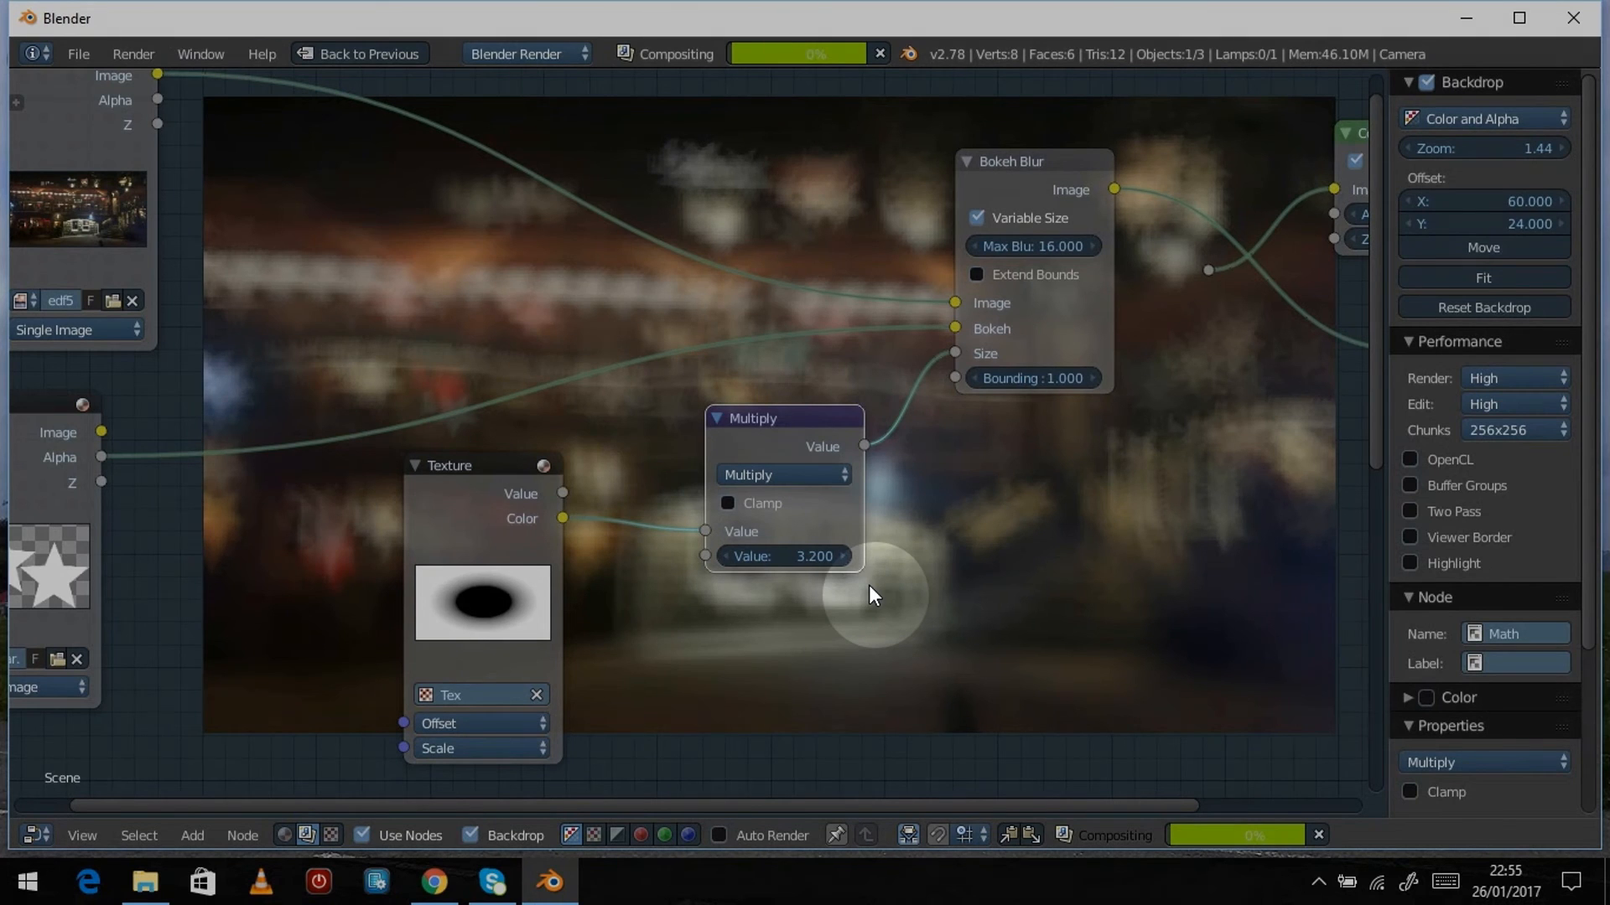
Step: Detach and relink the Texture's Color output to the Multiply node, moving that node briefly aside to check the blurred image
left_click_drag(559, 492, 747, 666)
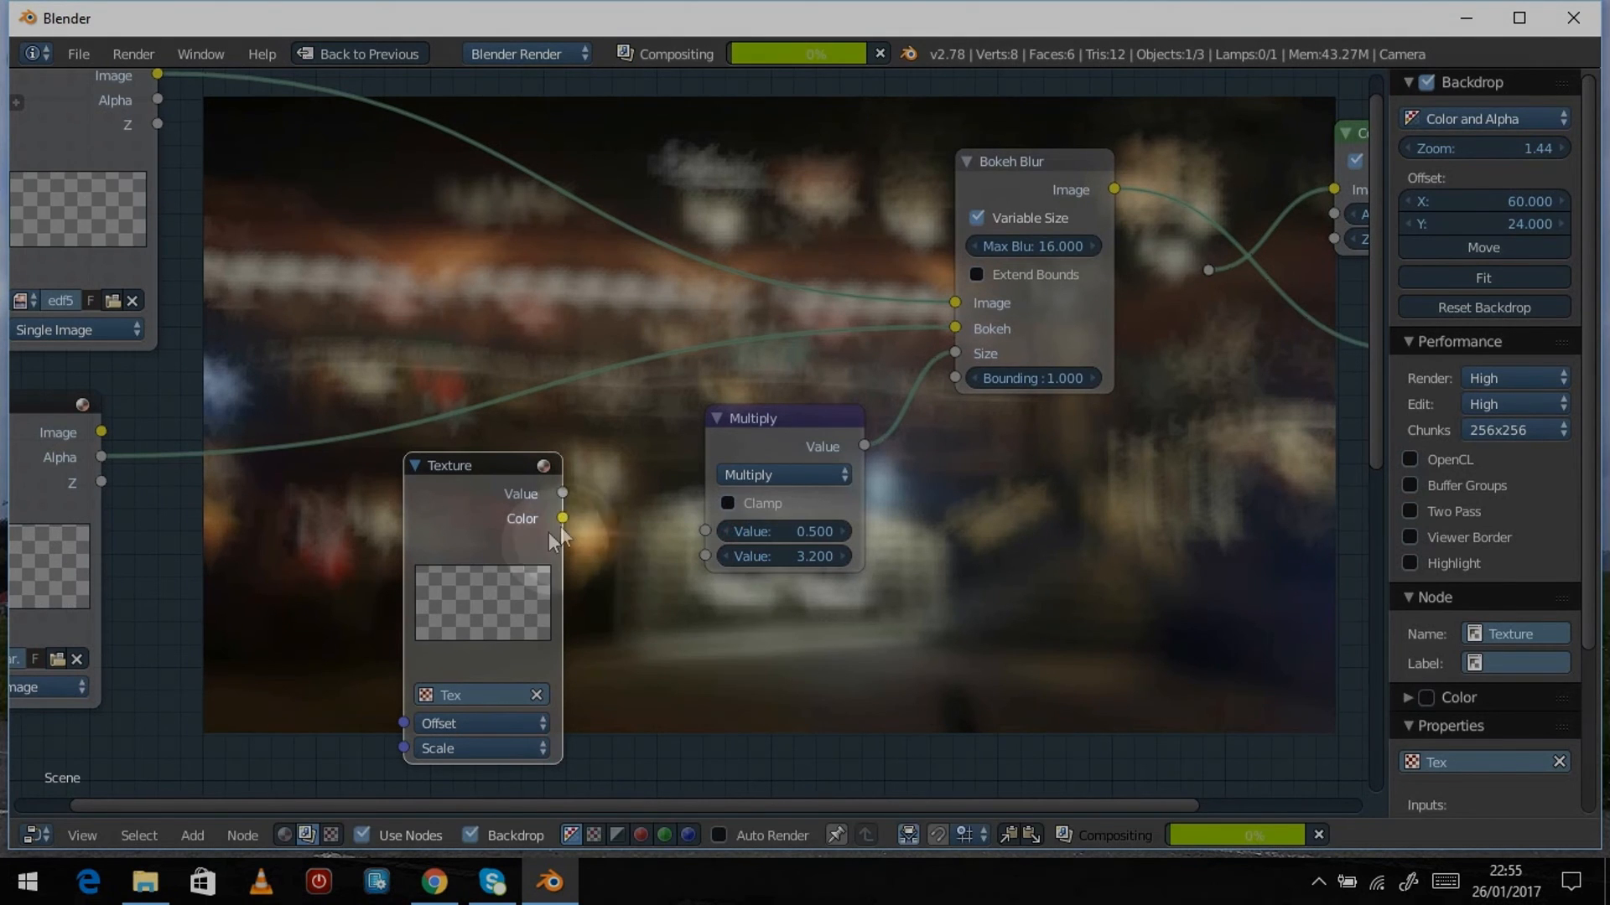
left_click_drag(562, 518, 705, 531)
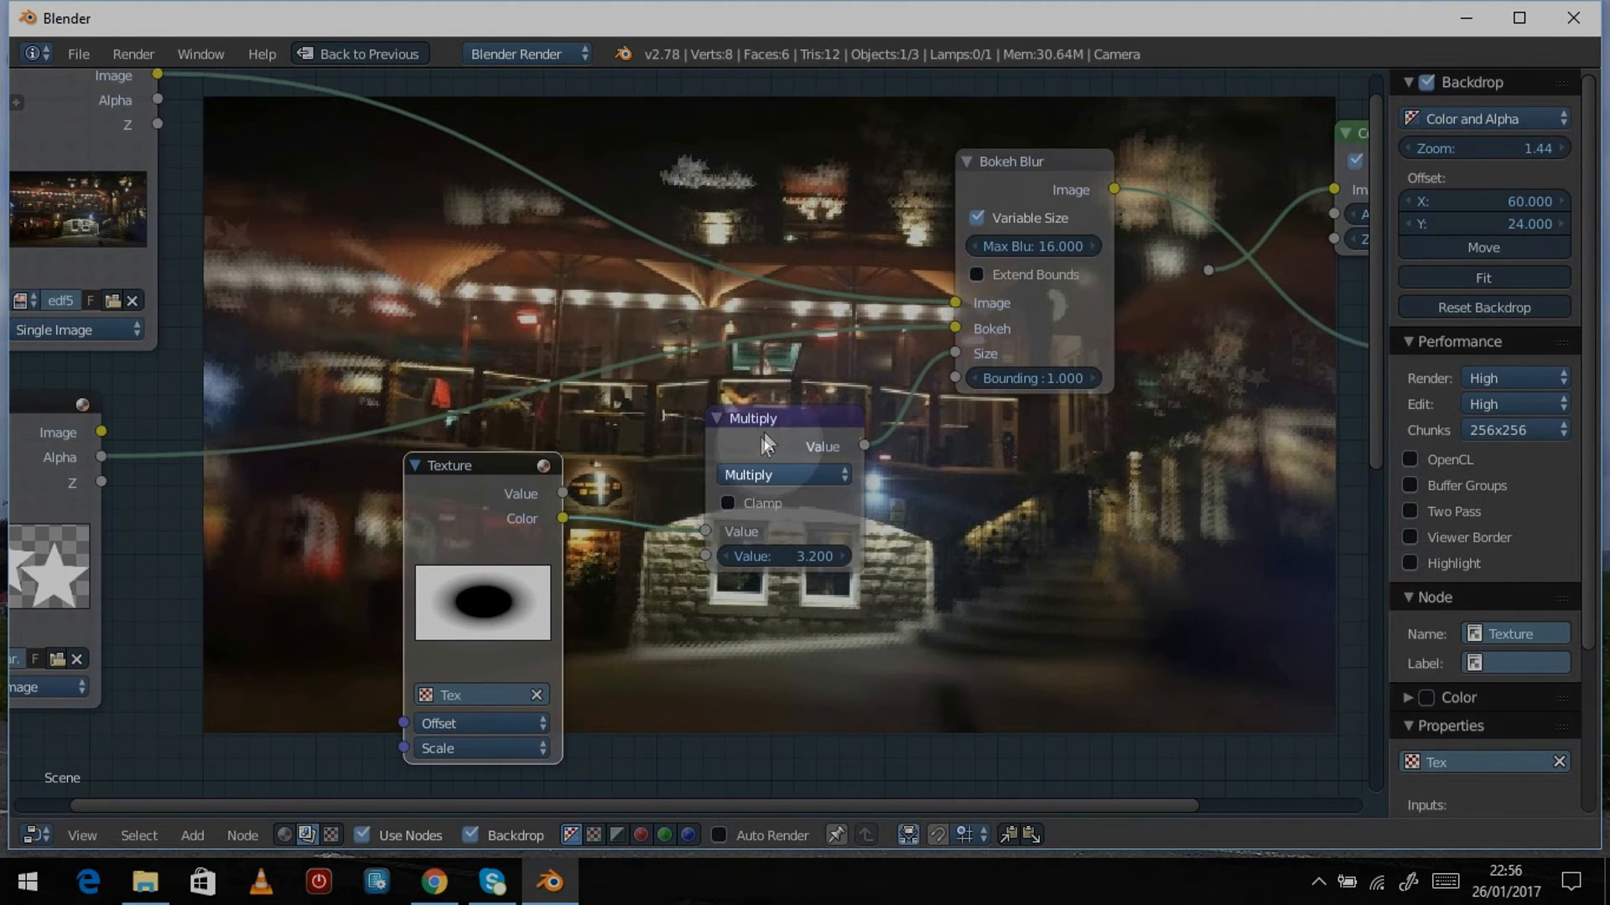
left_click_drag(763, 431, 860, 674)
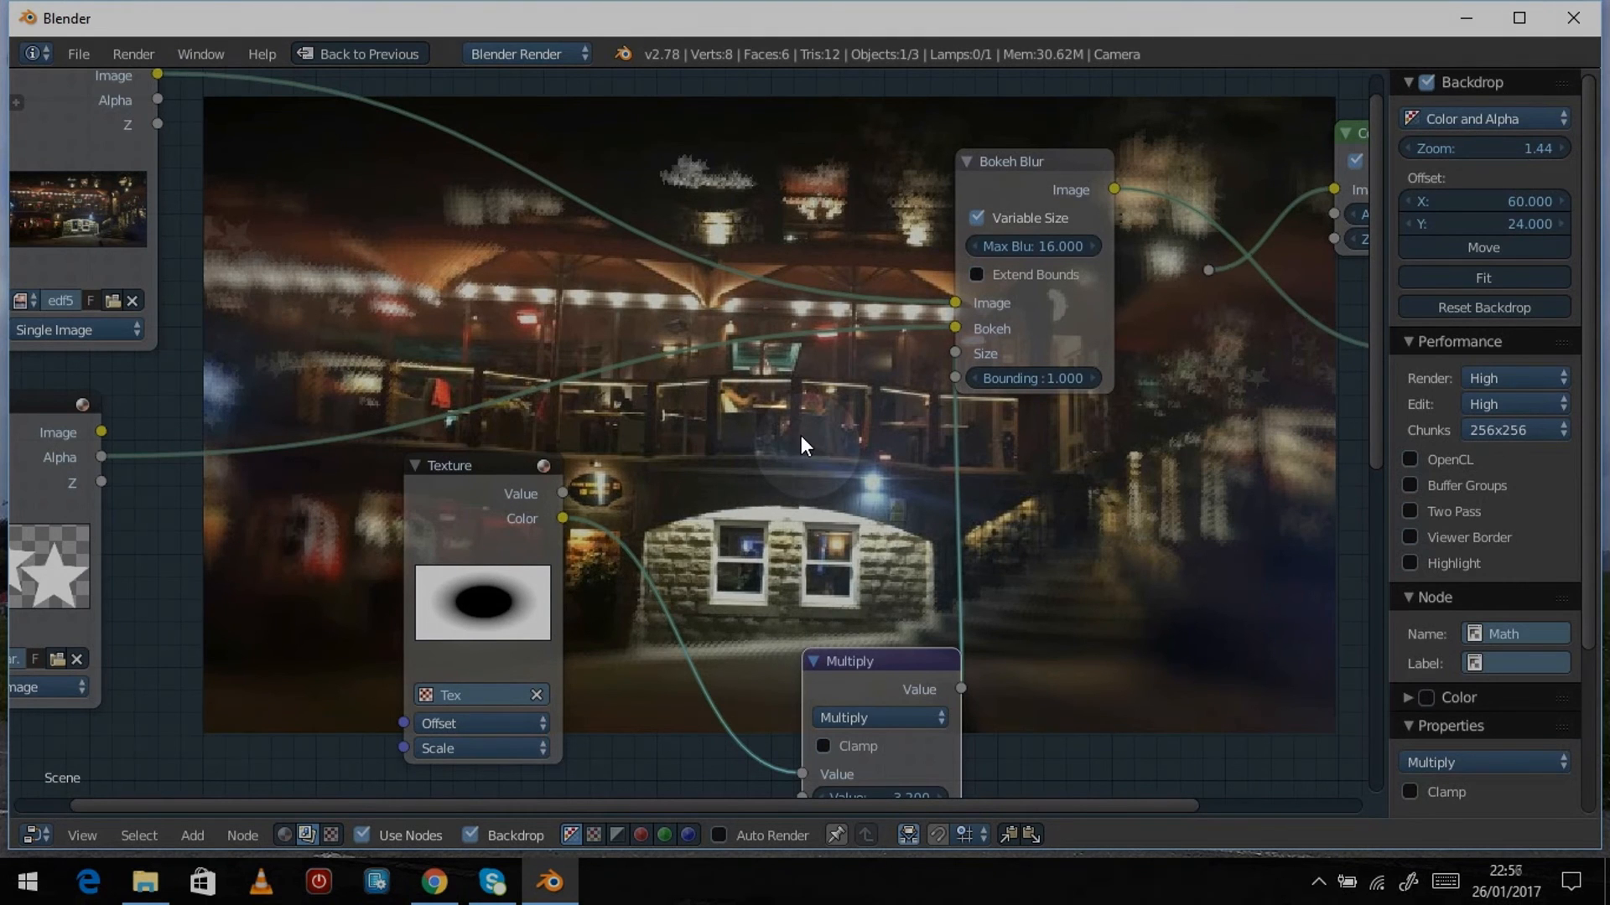
left_click_drag(847, 671, 743, 454)
Step: Delete the Texture node and the Multiply node
left_click(431, 499)
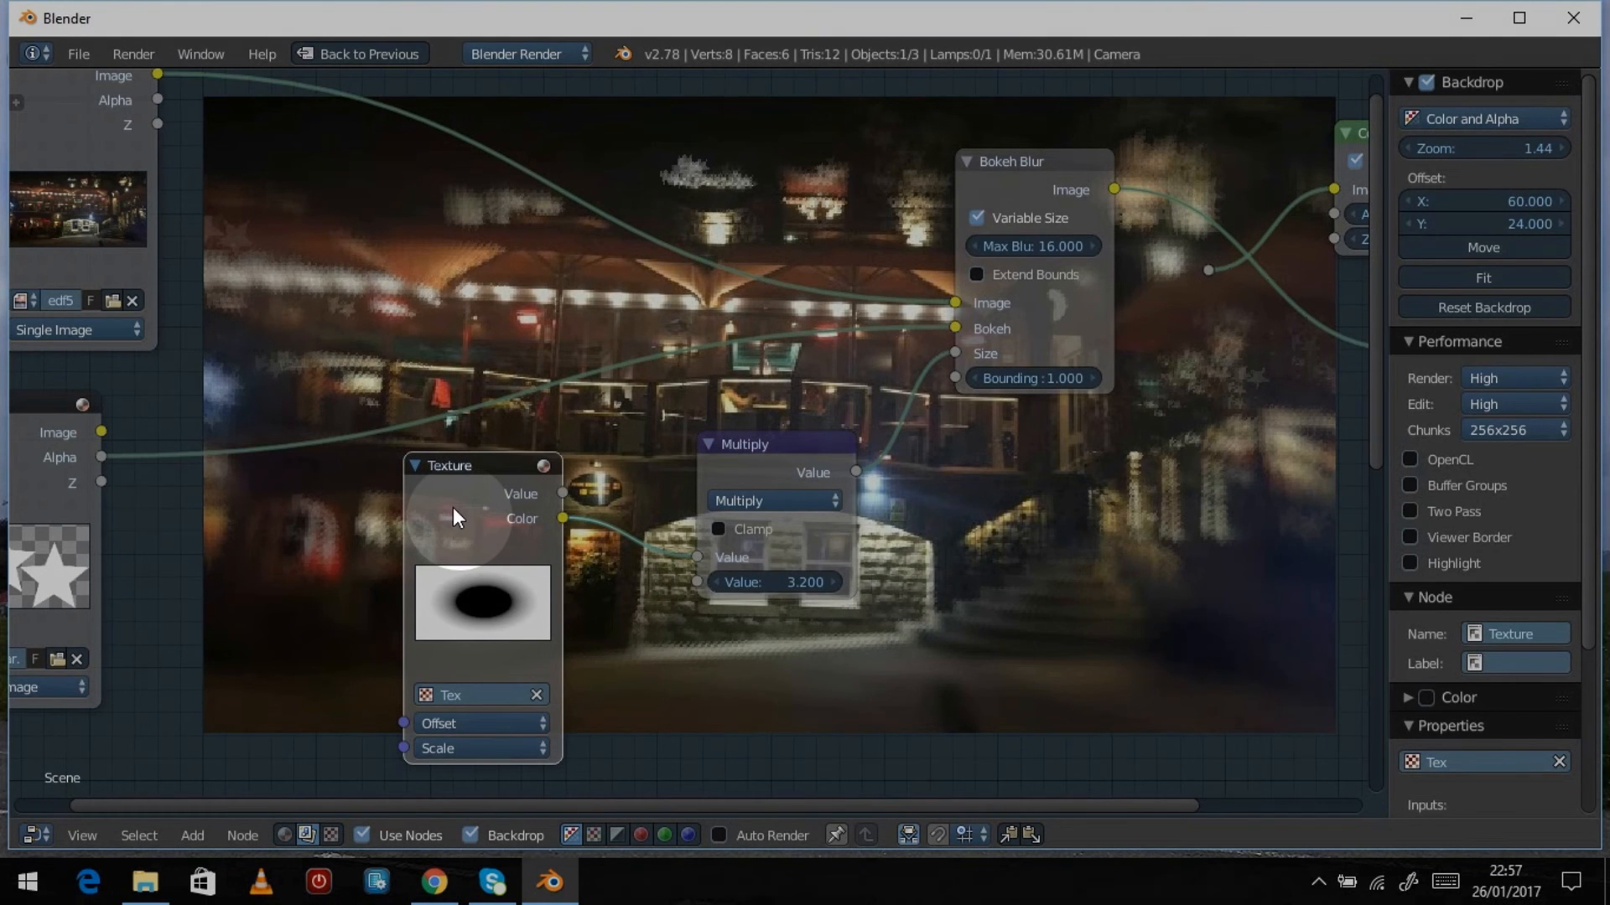
key("x")
left_click(765, 470)
key("x")
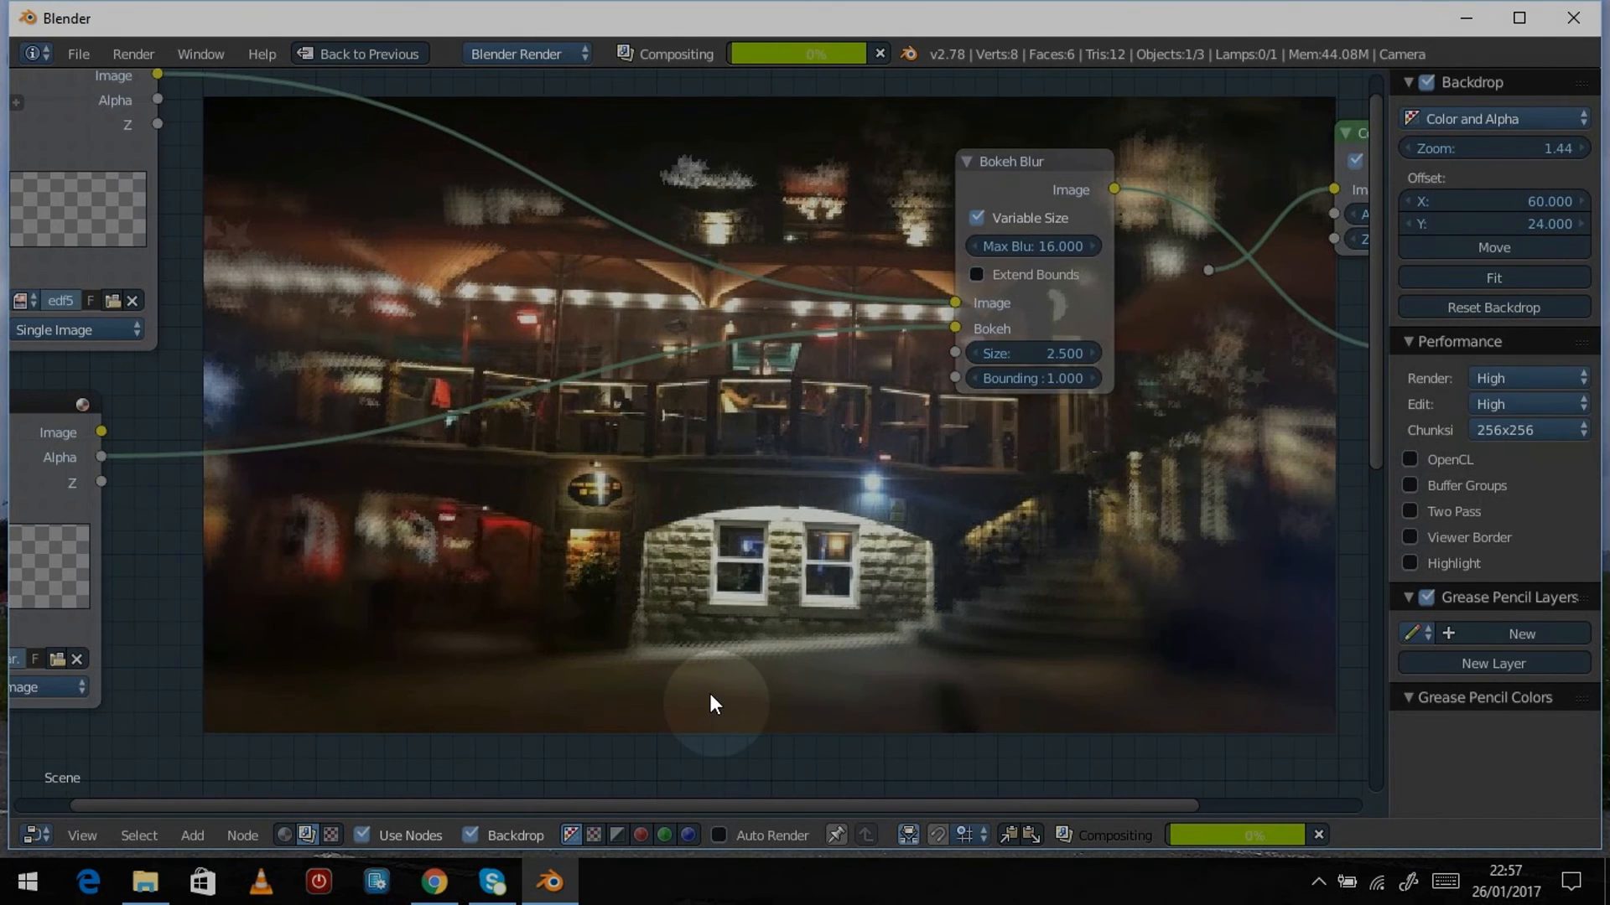
Step: Bring the collapsed Image, Scale, Keying and Alpha Over chain up into the free space beneath the Bokeh Blur node
scroll(501, 637, "down", 5)
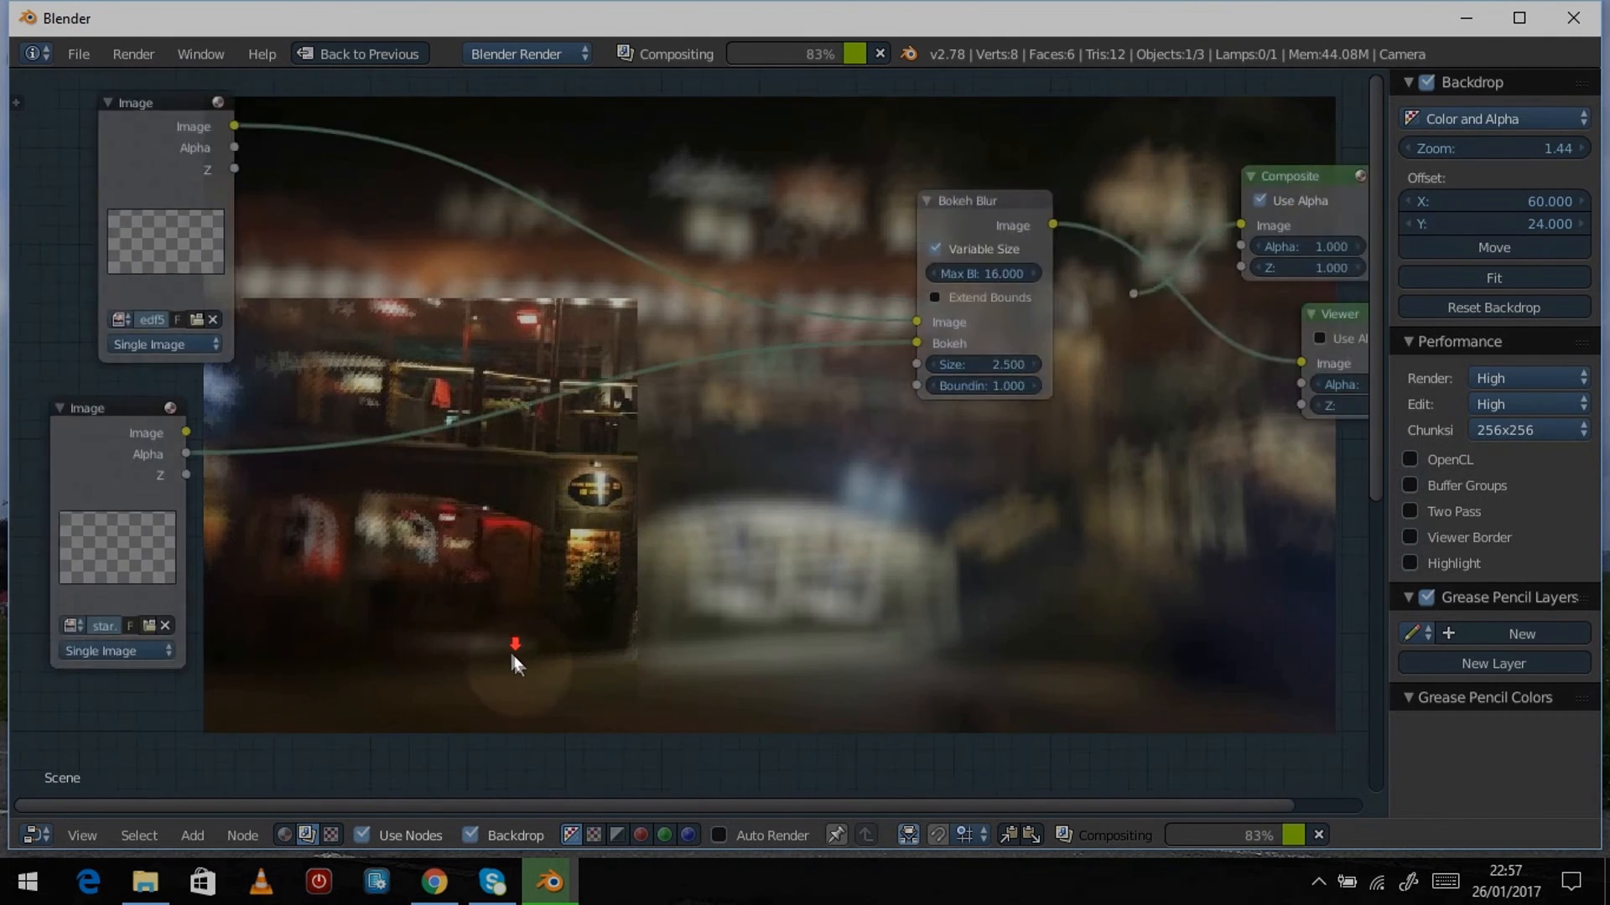
scroll(528, 681, "down", 6)
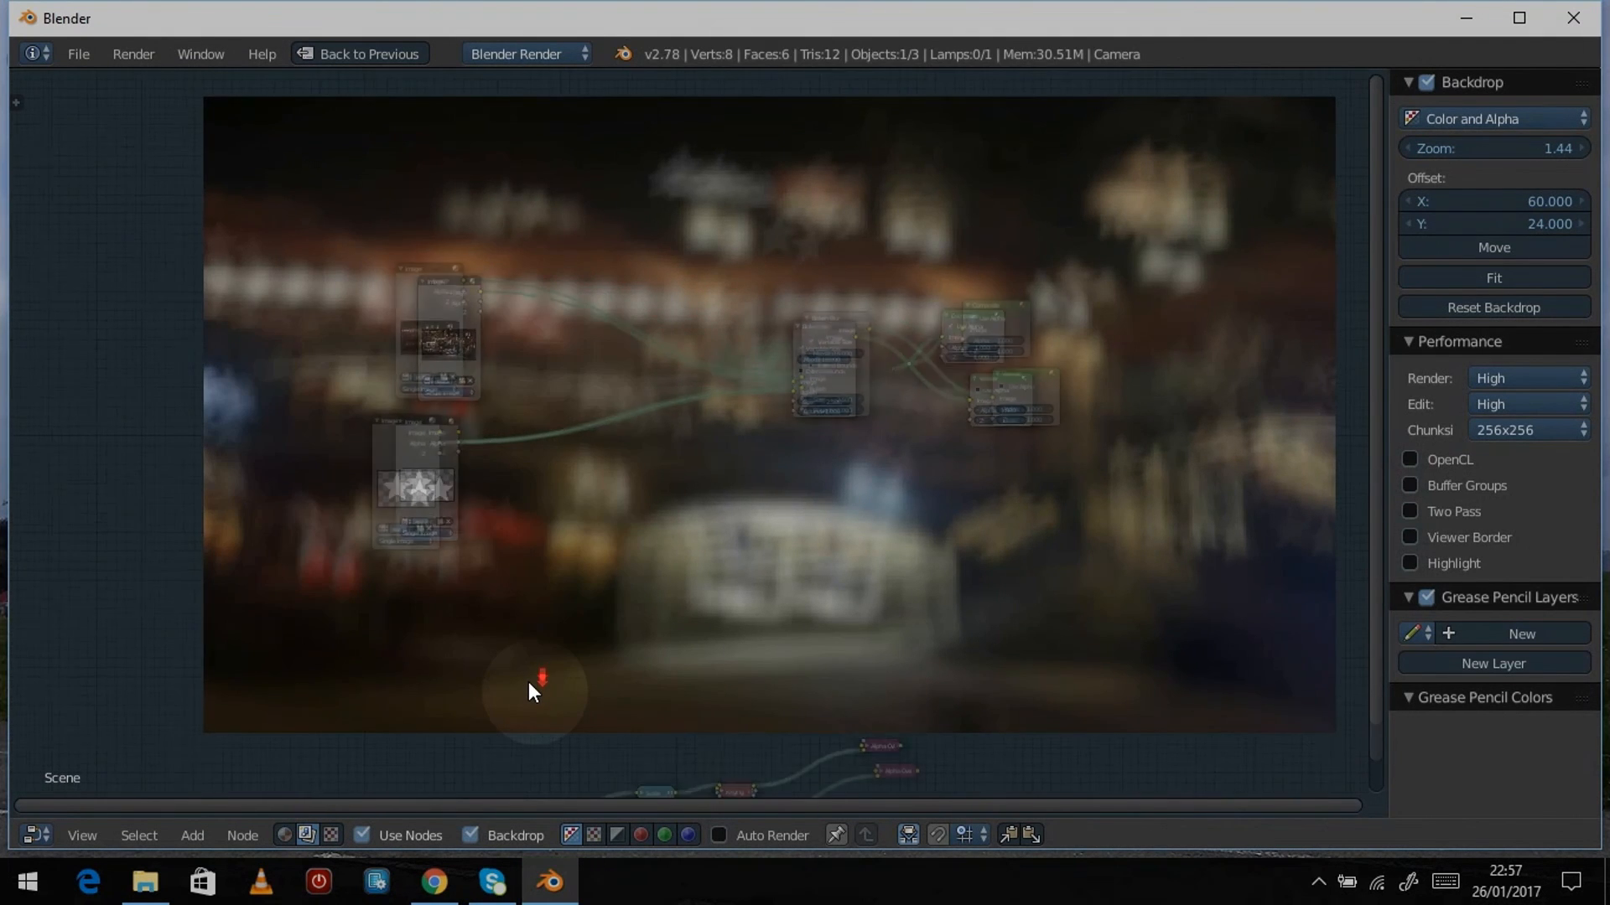
scroll(512, 677, "up", 5)
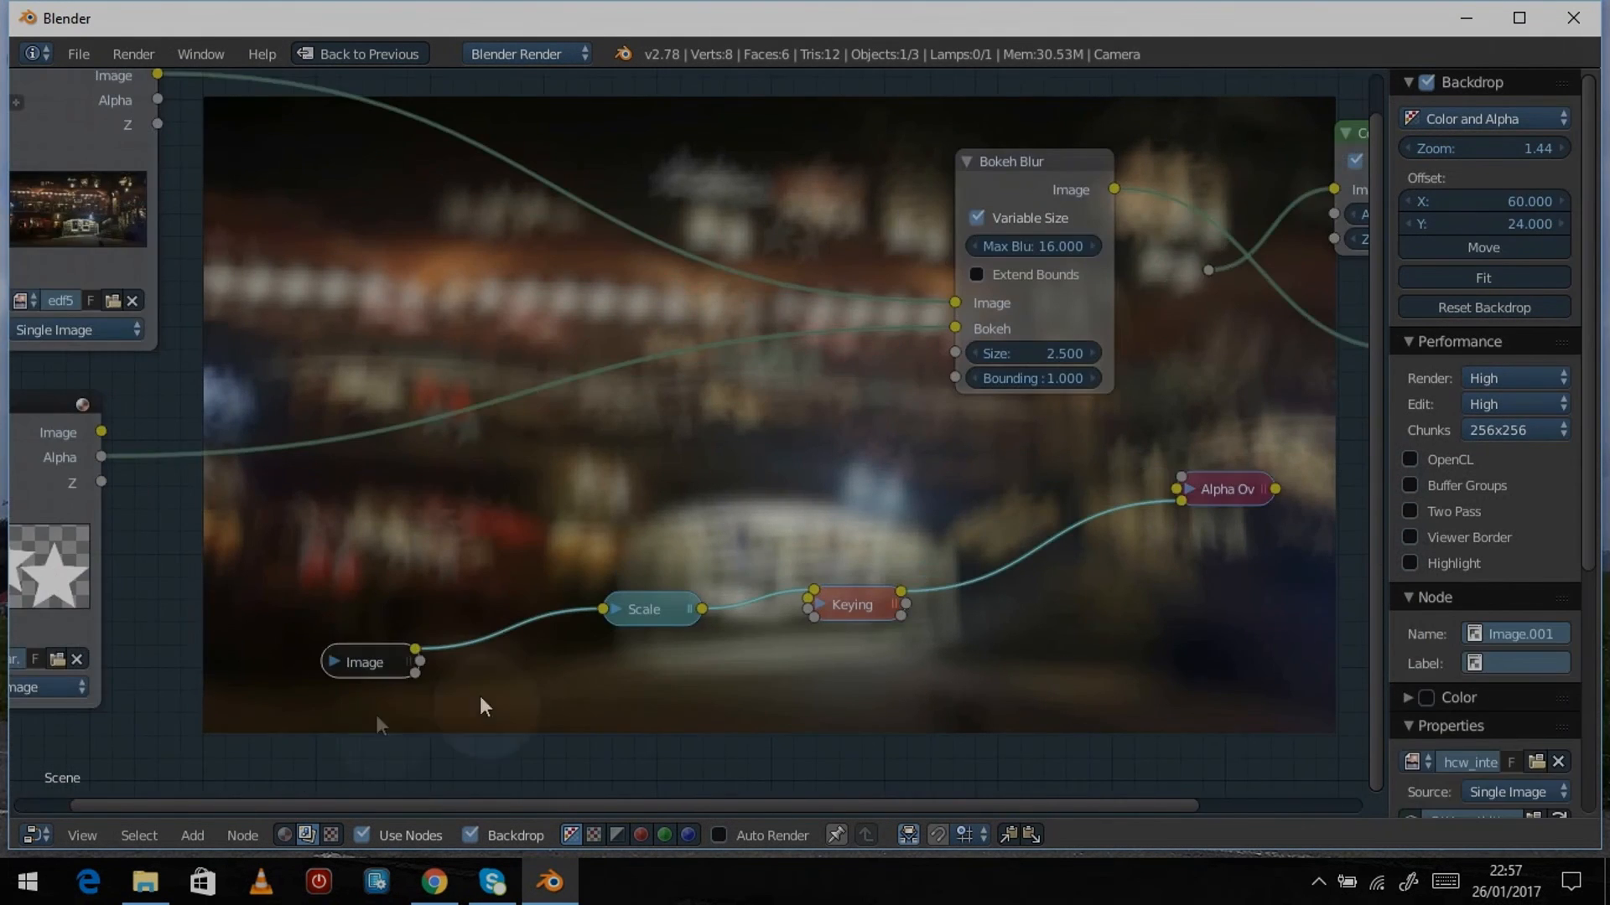
Step: Preview the collapsed Image node's green-screen truck picture and shrink the backdrop to a zoom of 0.58
left_click(364, 662, "ctrl+shift")
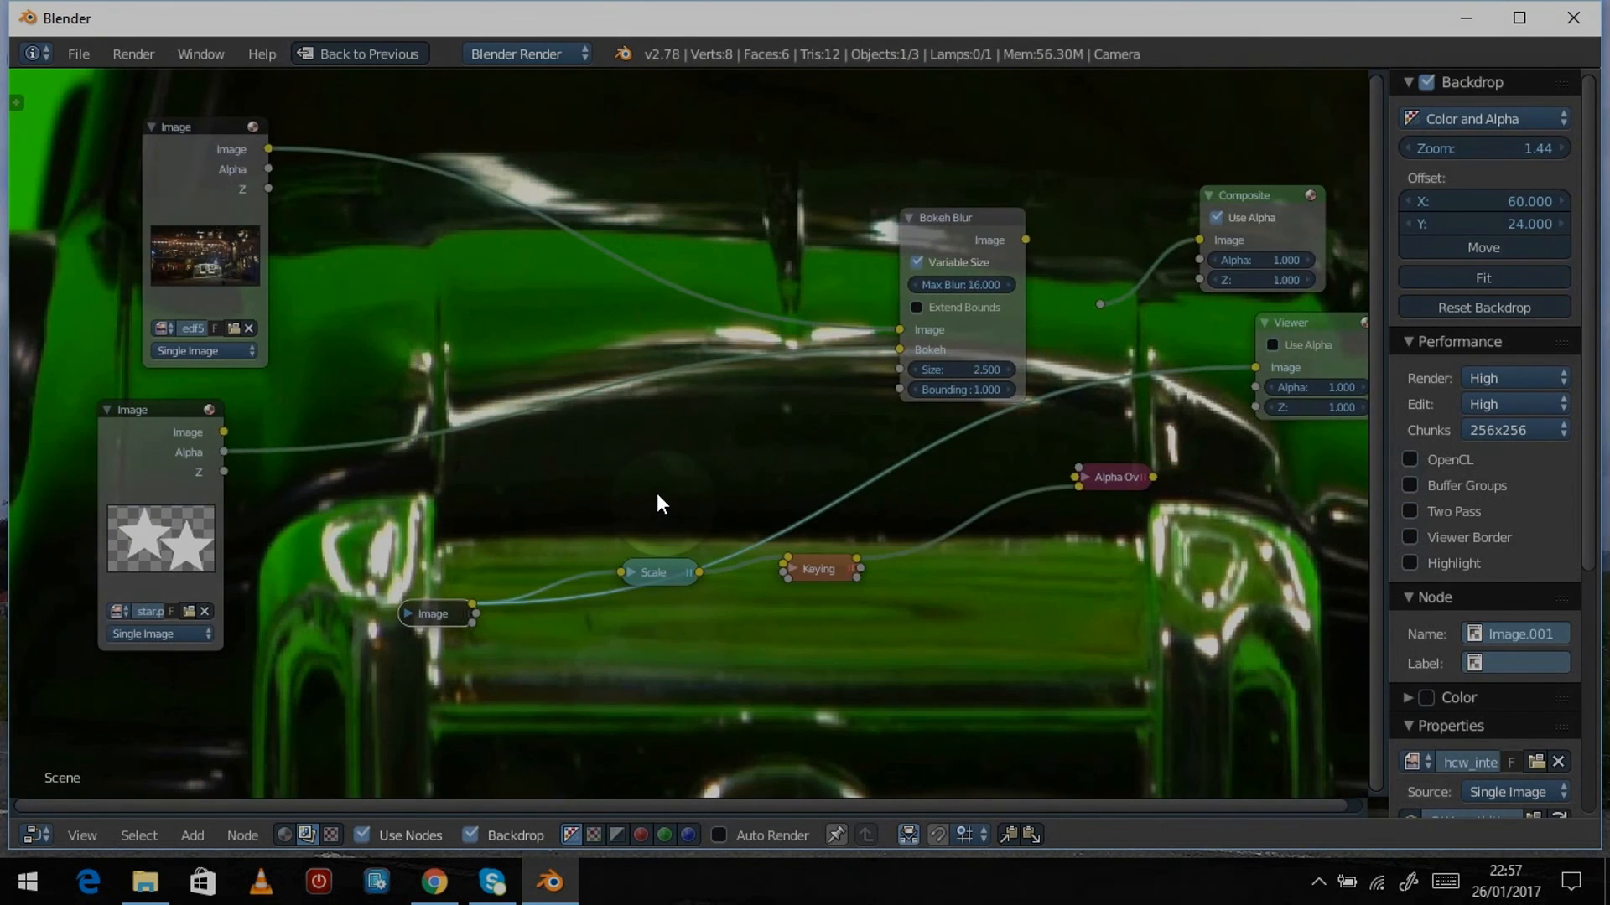
key("v")
key("v")
key("v")
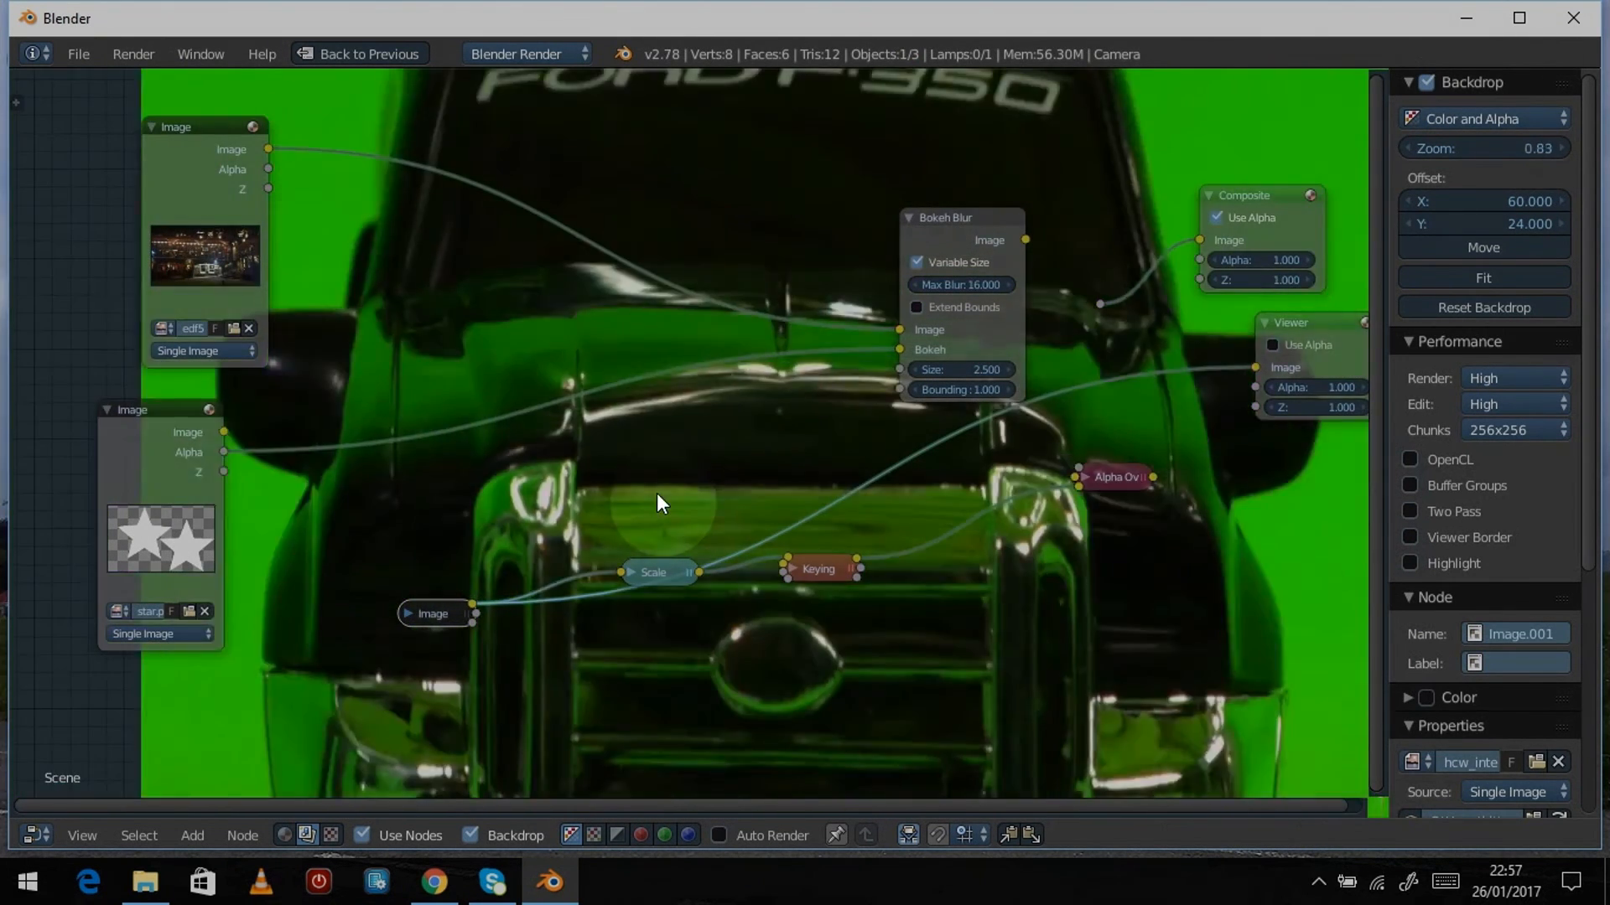
key("v")
key("v")
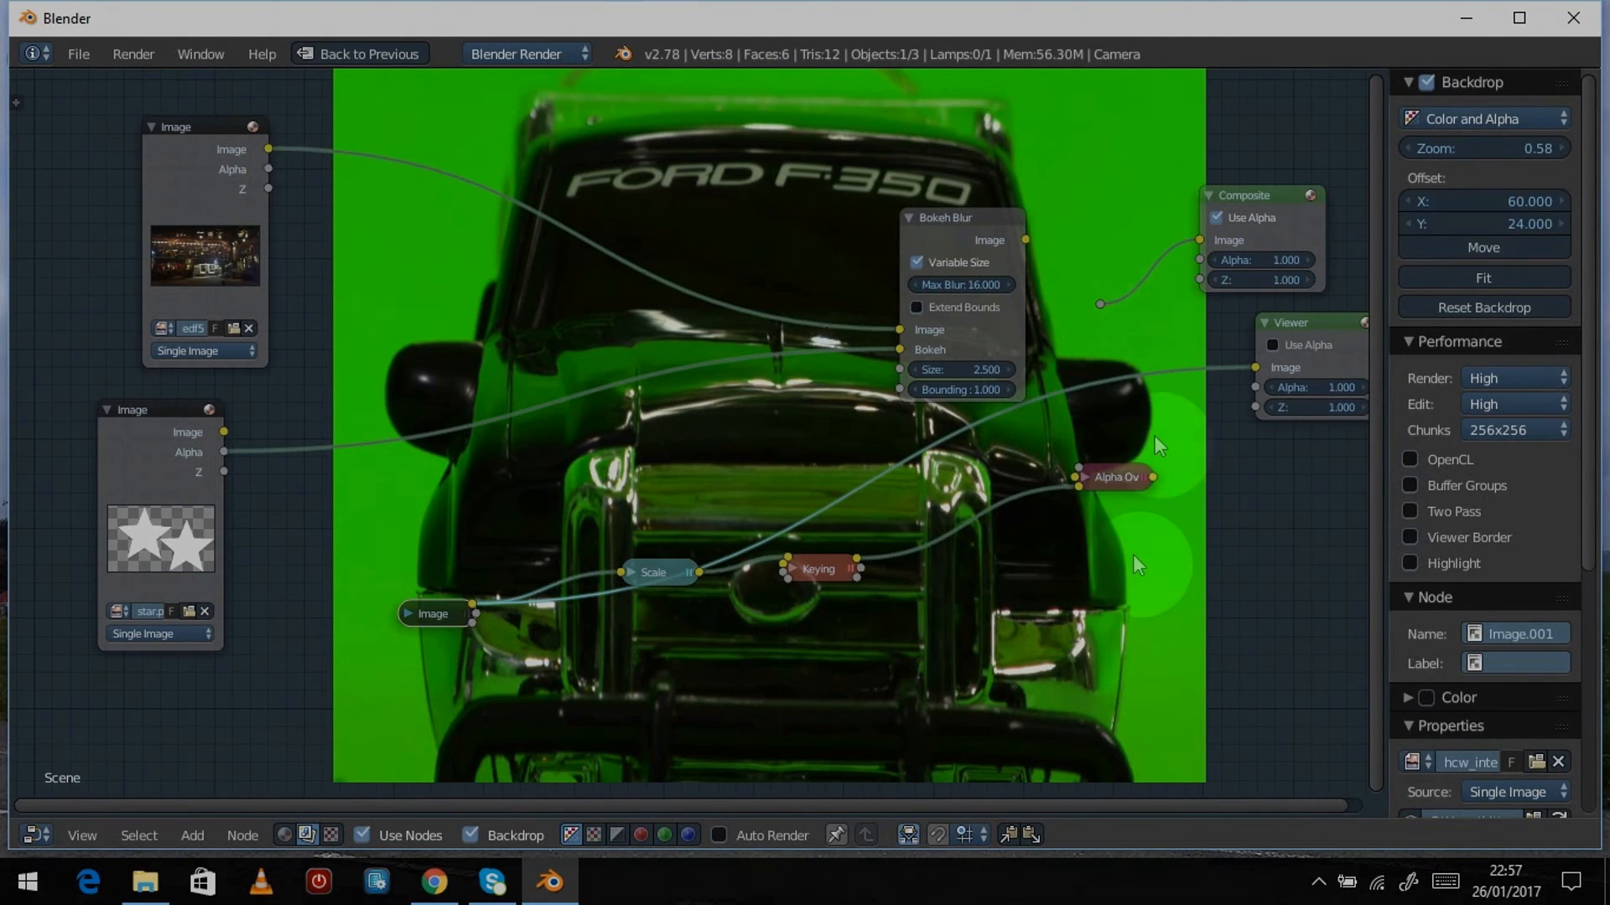
Step: Preview the outputs of the Scale, Keying and Alpha Over nodes one after another in the backdrop
left_click(657, 575, "ctrl+shift")
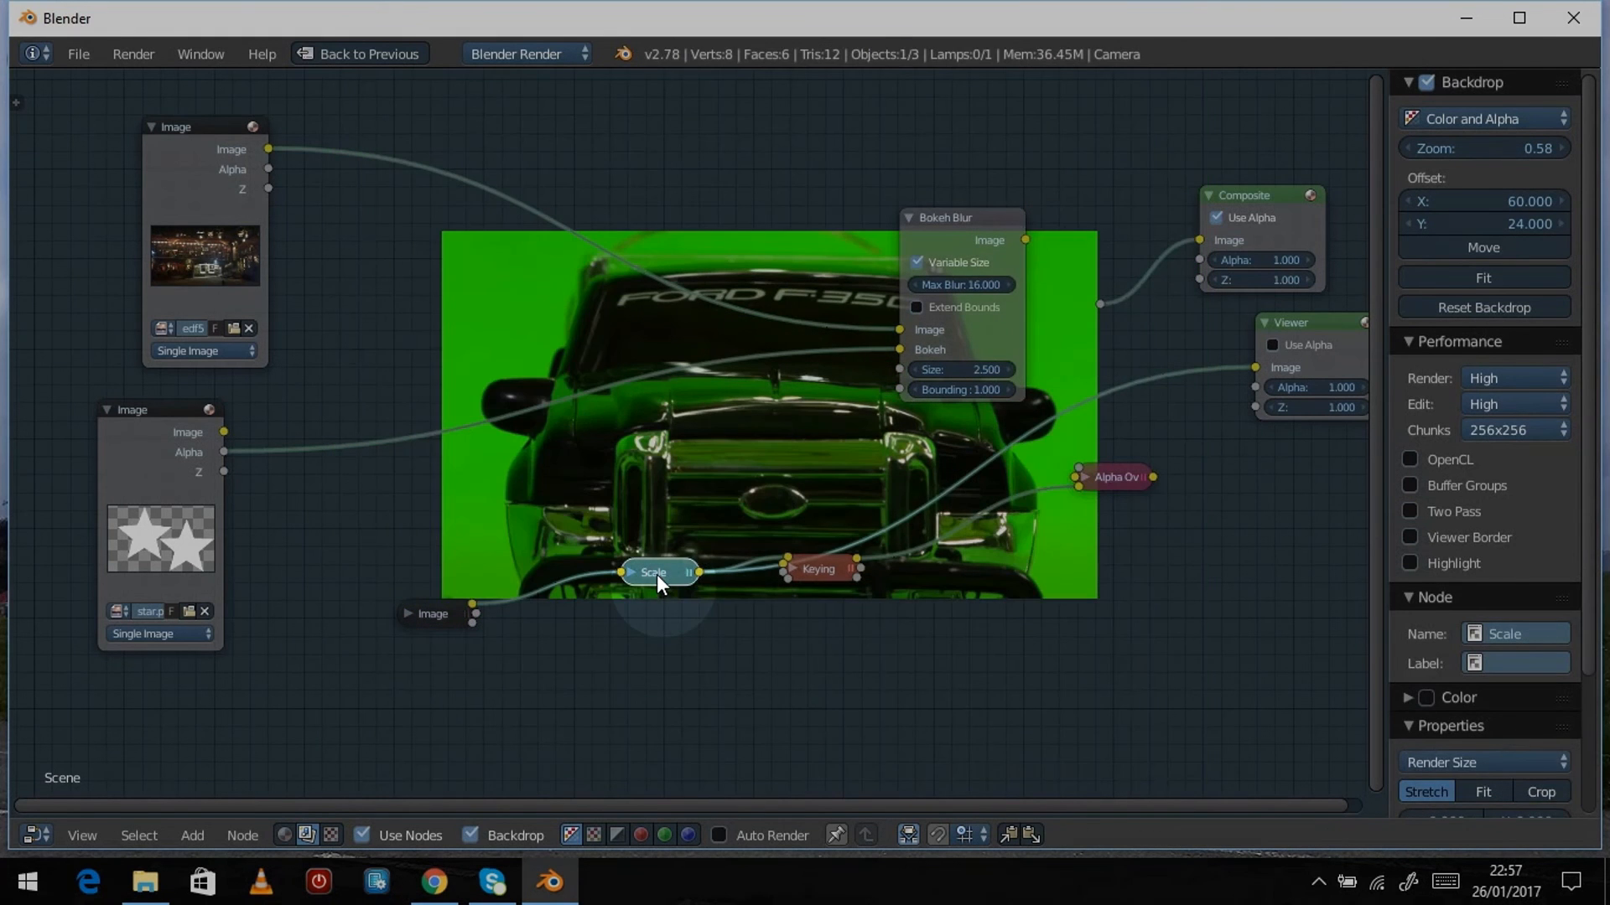
left_click(815, 571, "ctrl+shift")
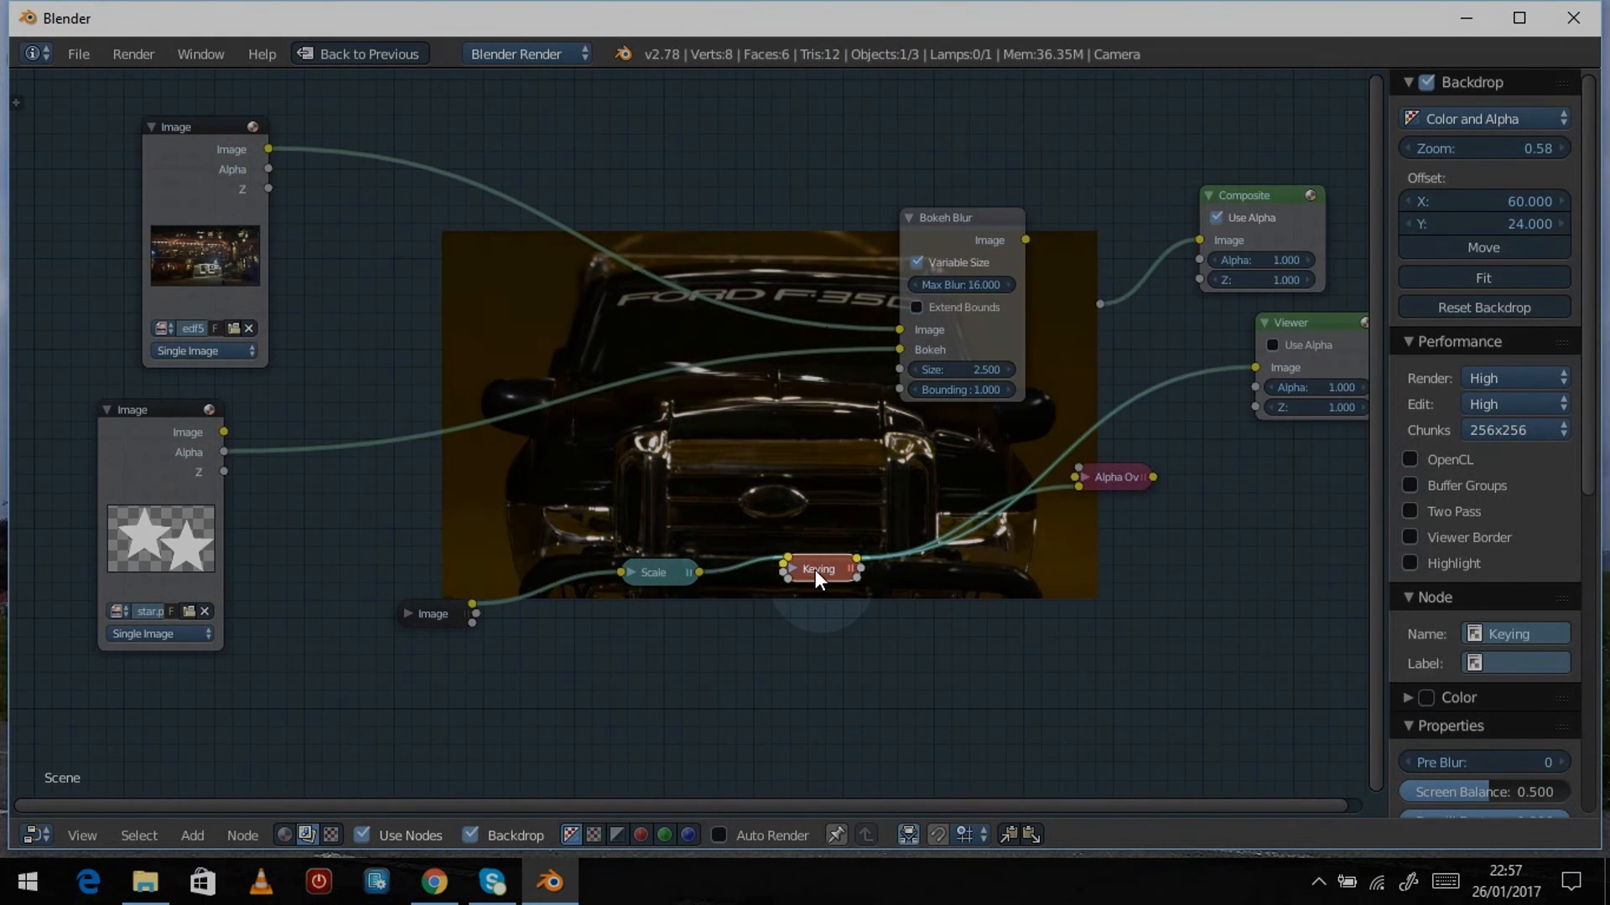
left_click(1123, 476, "ctrl+shift")
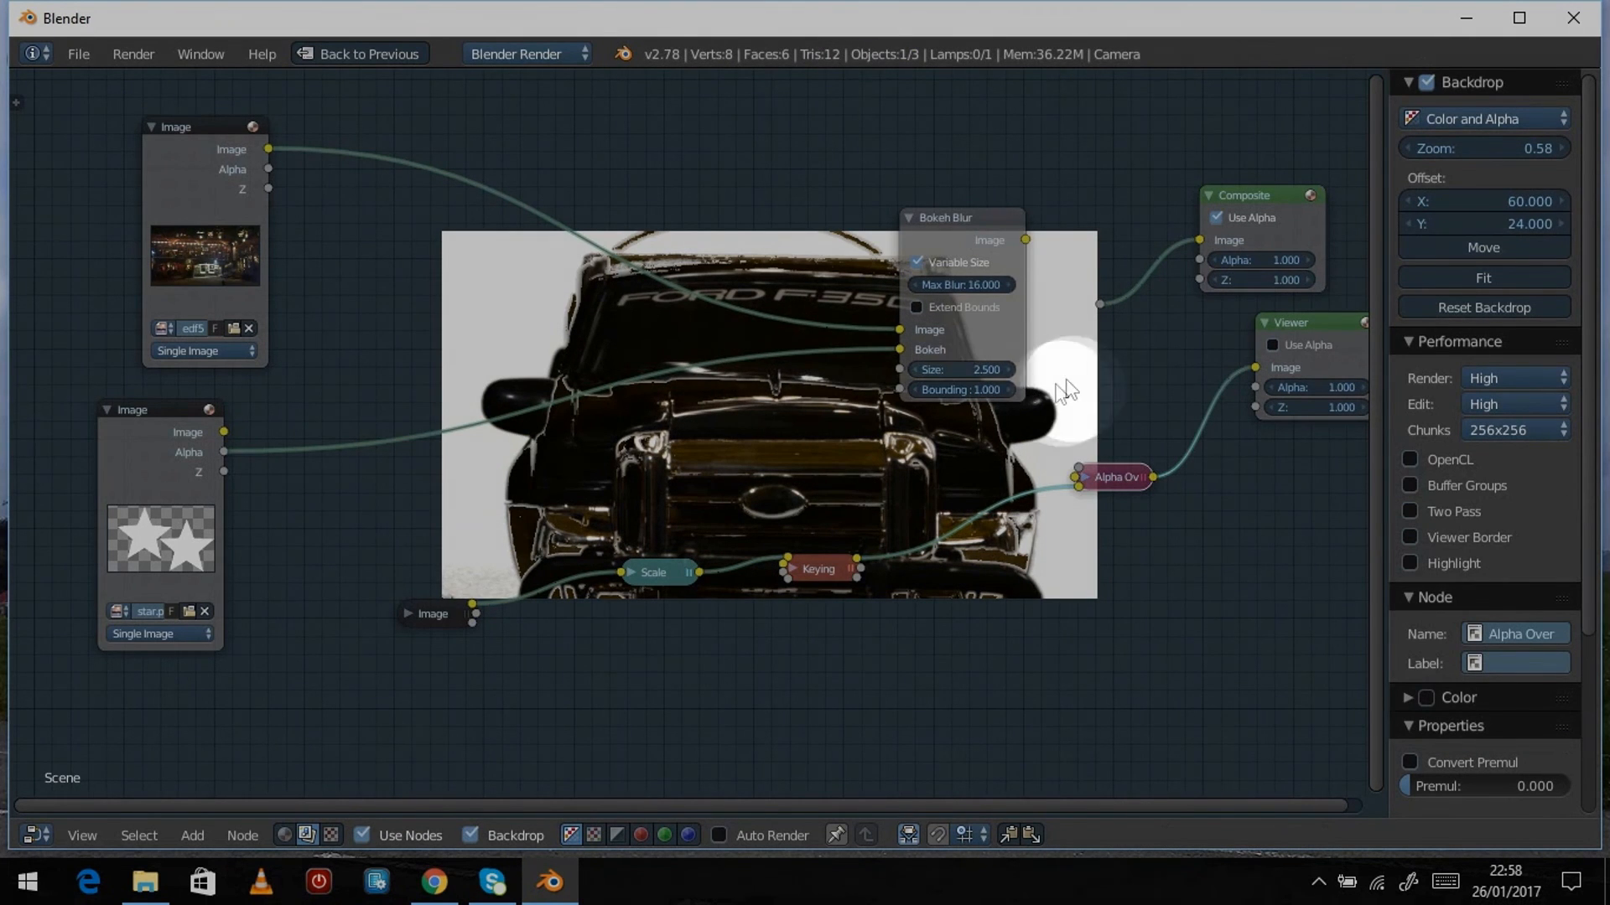
Step: Link Bokeh Blur's output to Alpha Over's first image input and insert a duplicate Scale node between the night-street image and Bokeh Blur
left_click_drag(1027, 241, 1076, 472)
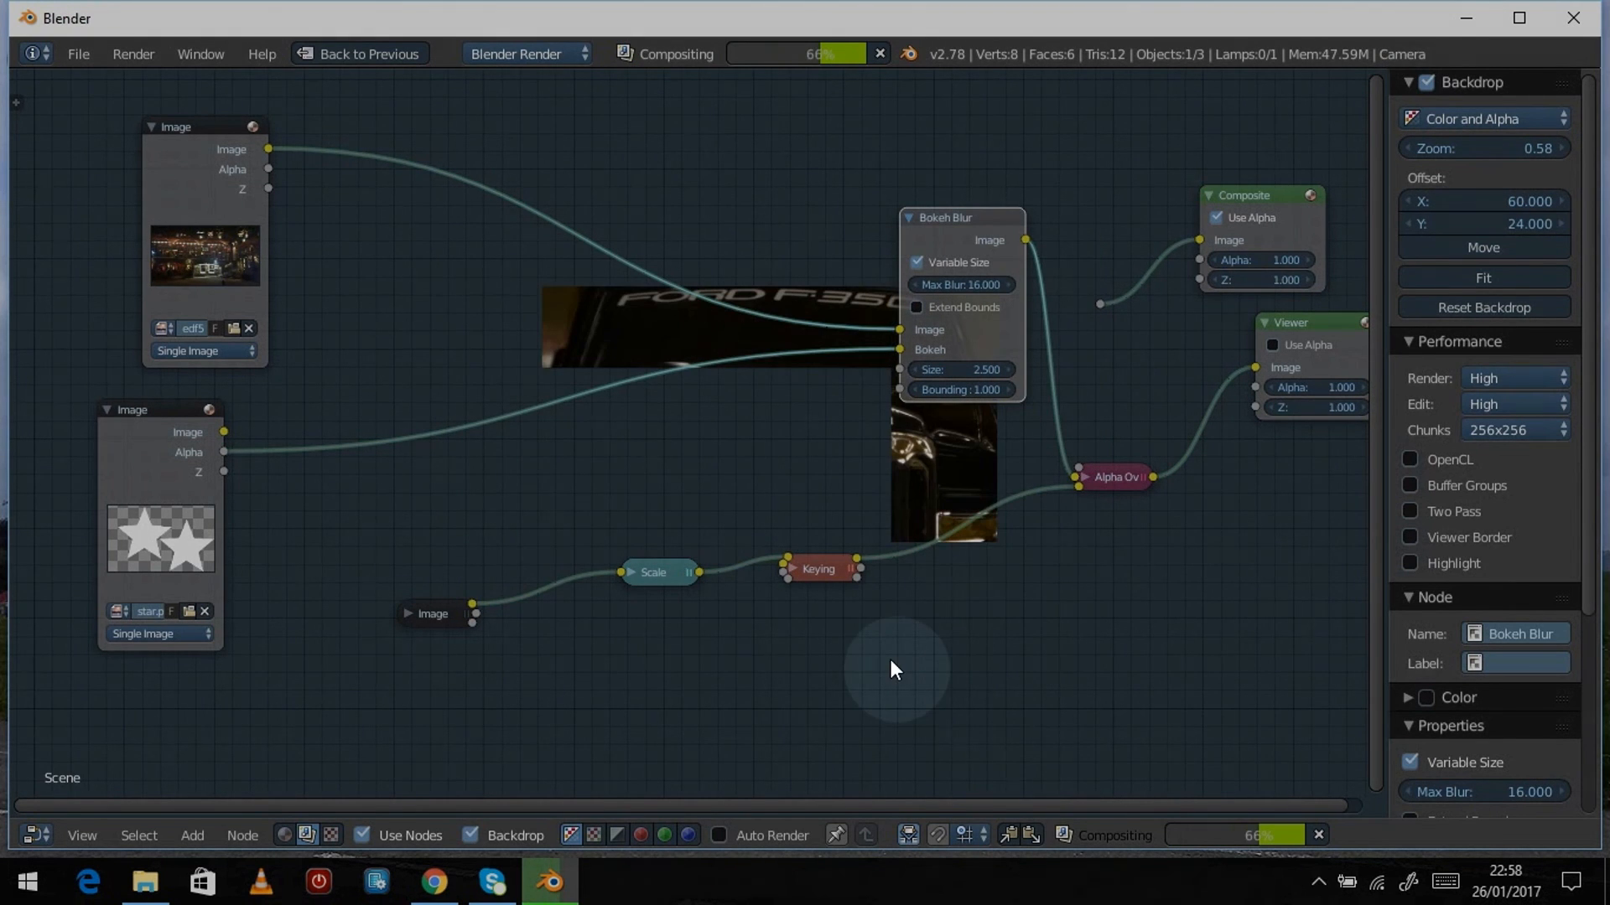
left_click(659, 574)
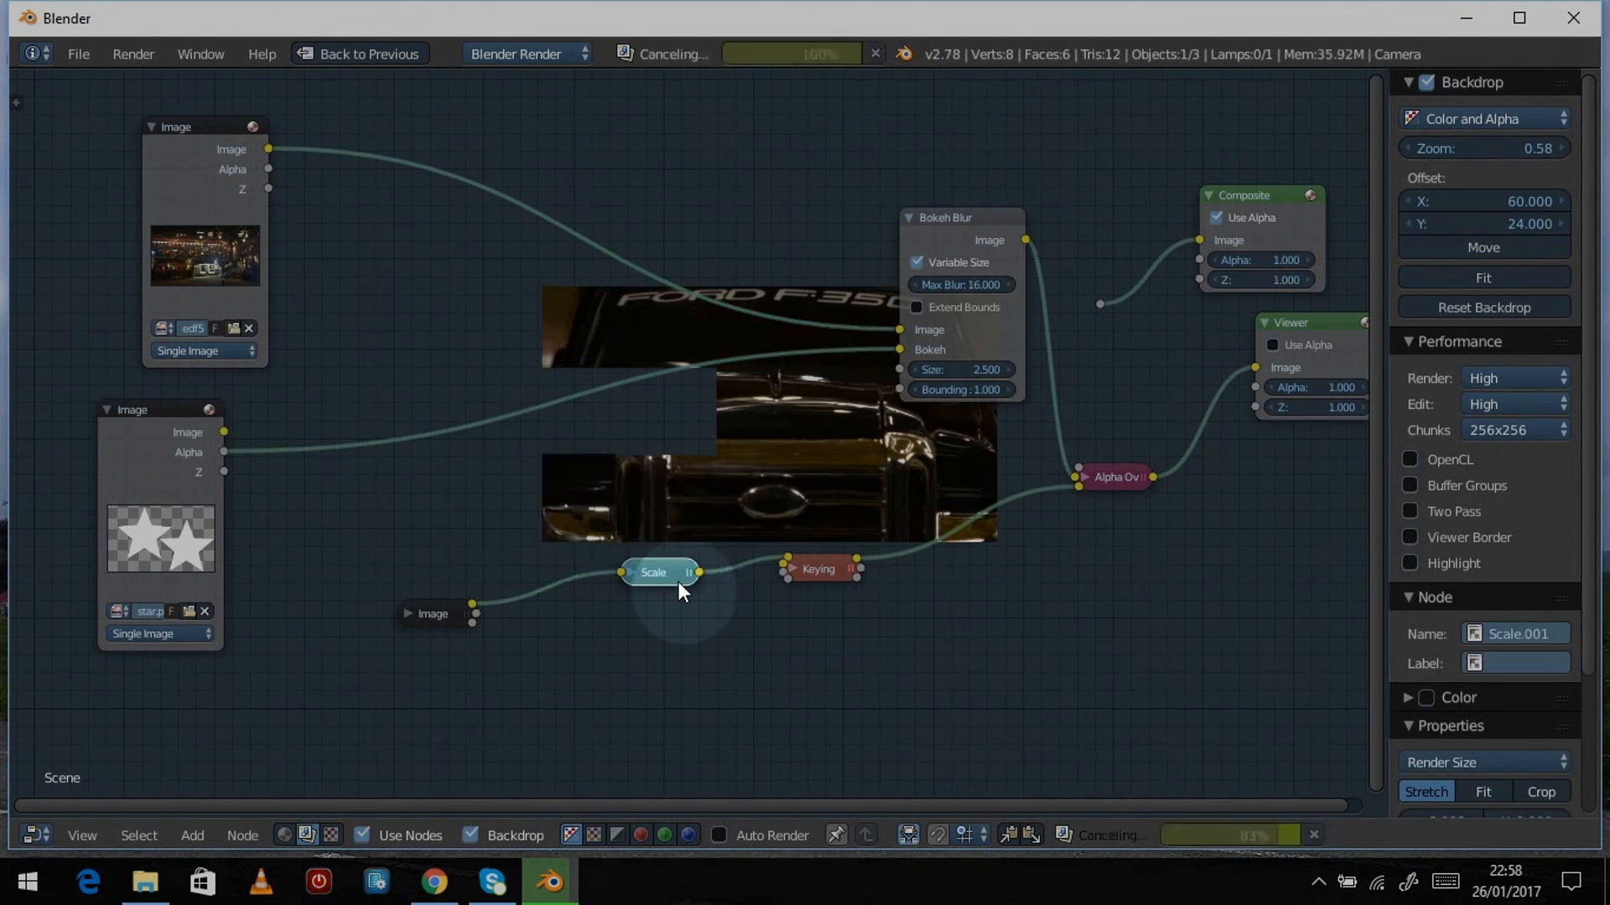
key("shift+d")
left_click(443, 172)
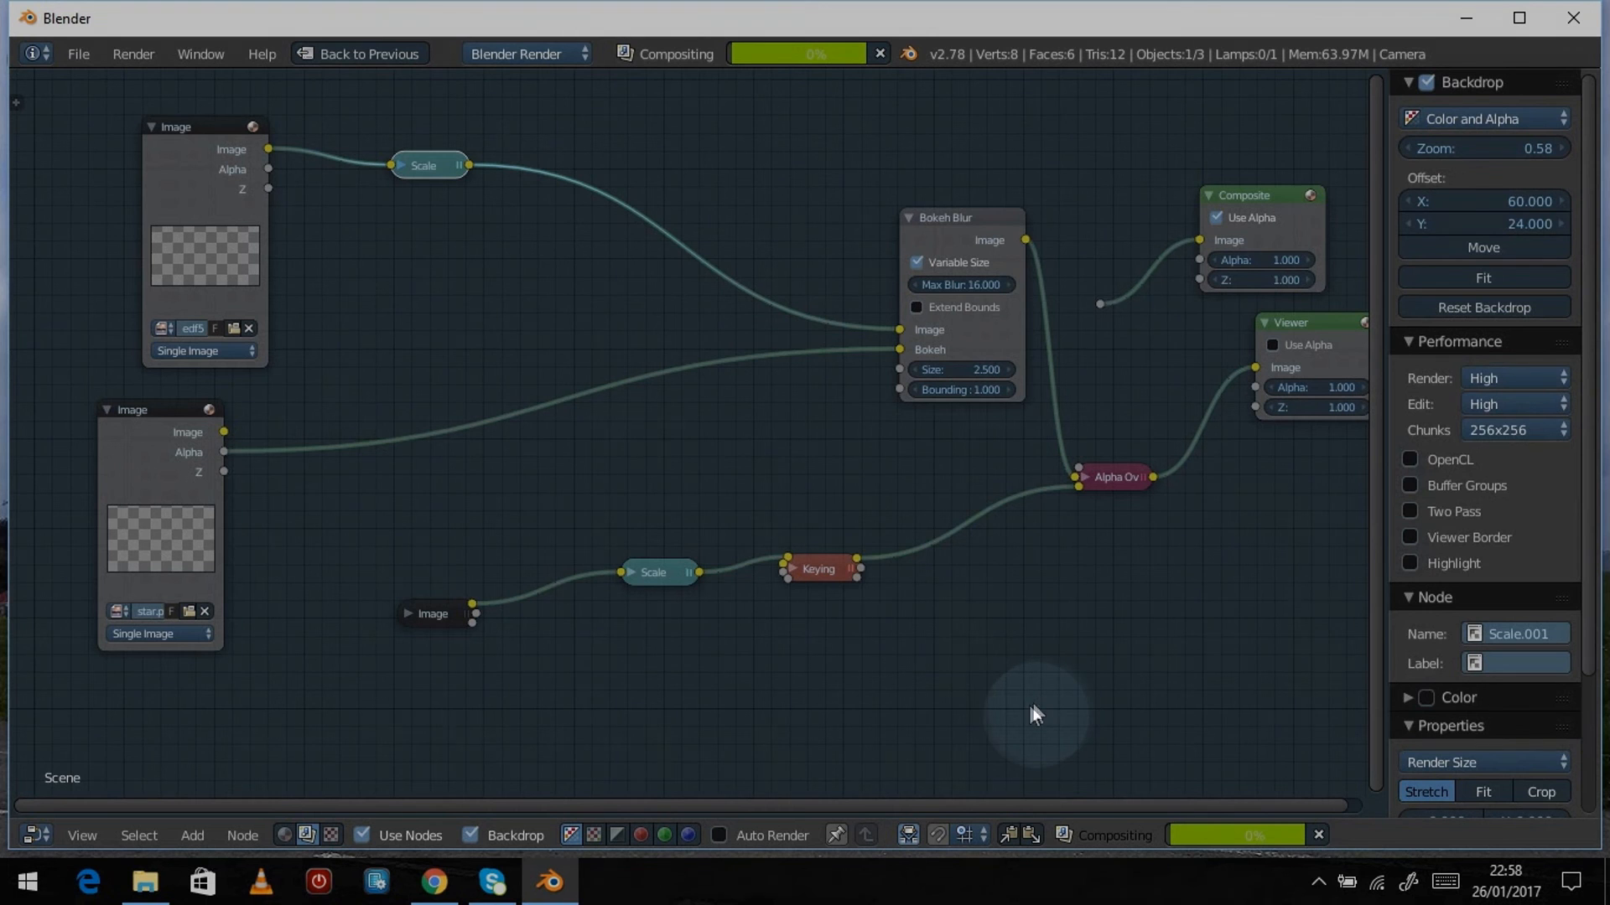
Step: Enlarge the backdrop to a zoom of 1.00 and compare the composite with the Bokeh Blur node muted and unmuted
scroll(839, 703, "up", 1)
scroll(842, 713, "up", 1)
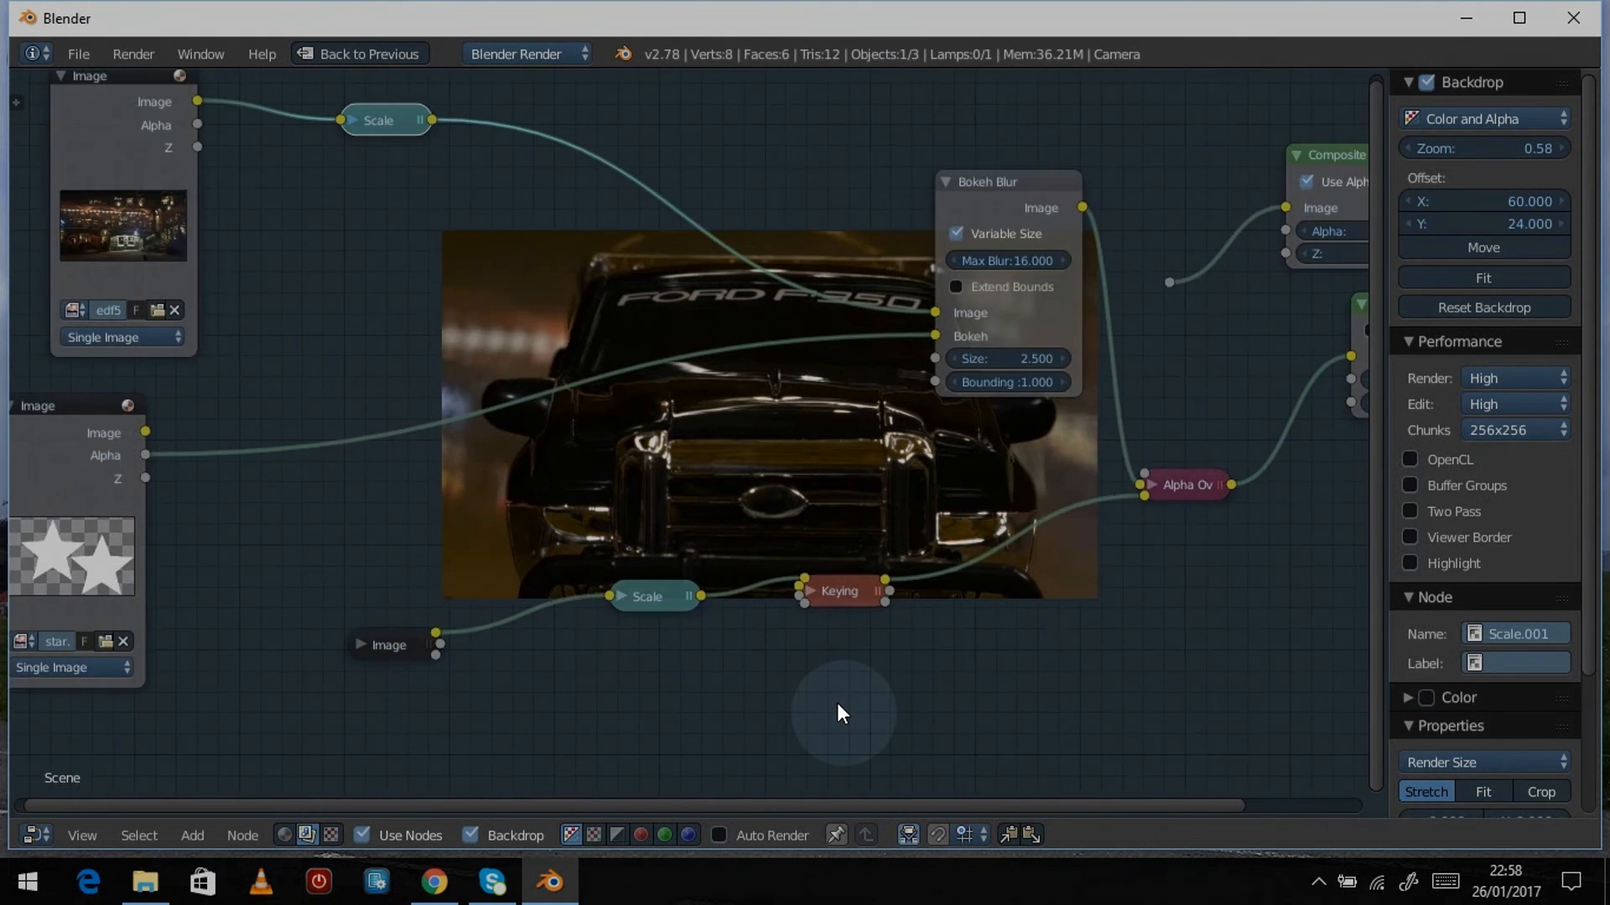
key("alt+v")
key("alt+v")
key("alt+v")
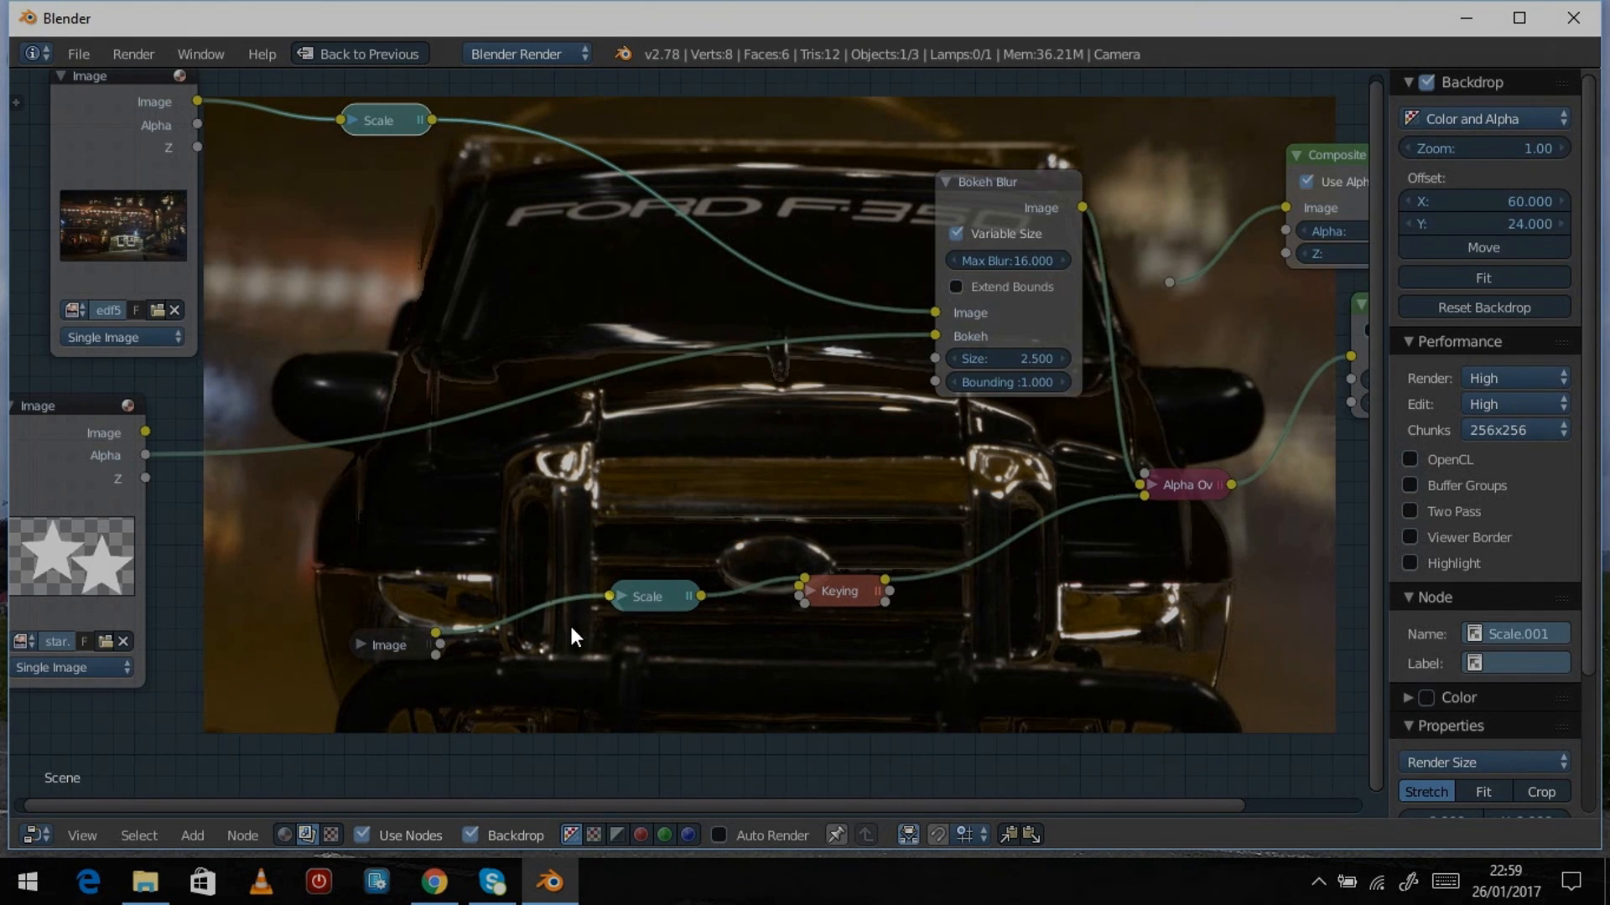
left_click(1010, 204)
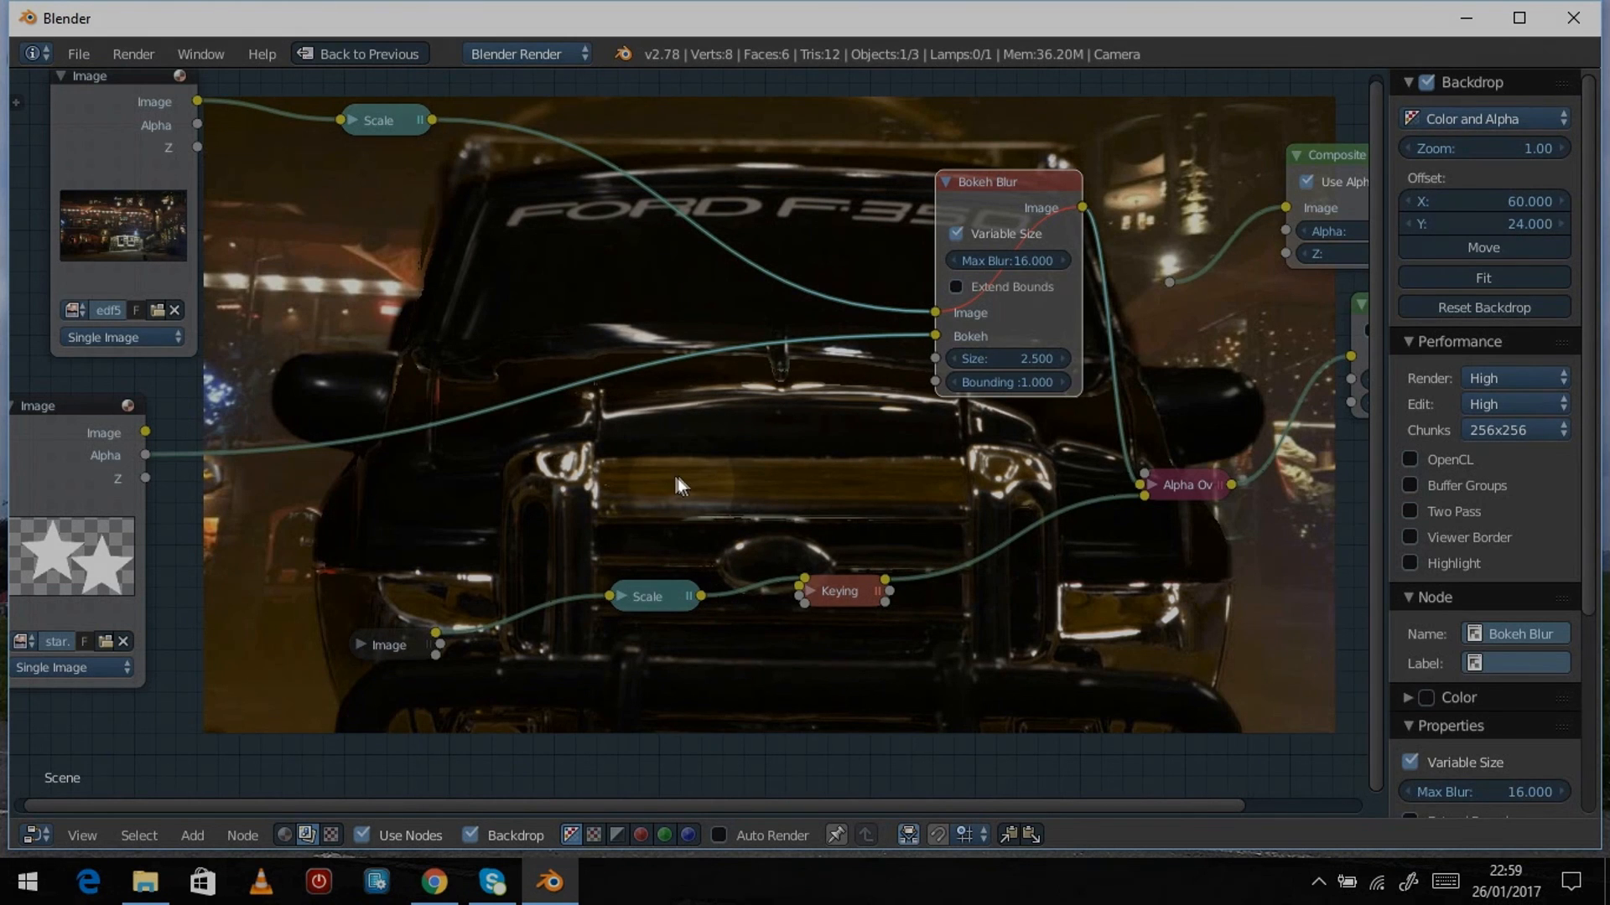
key("m")
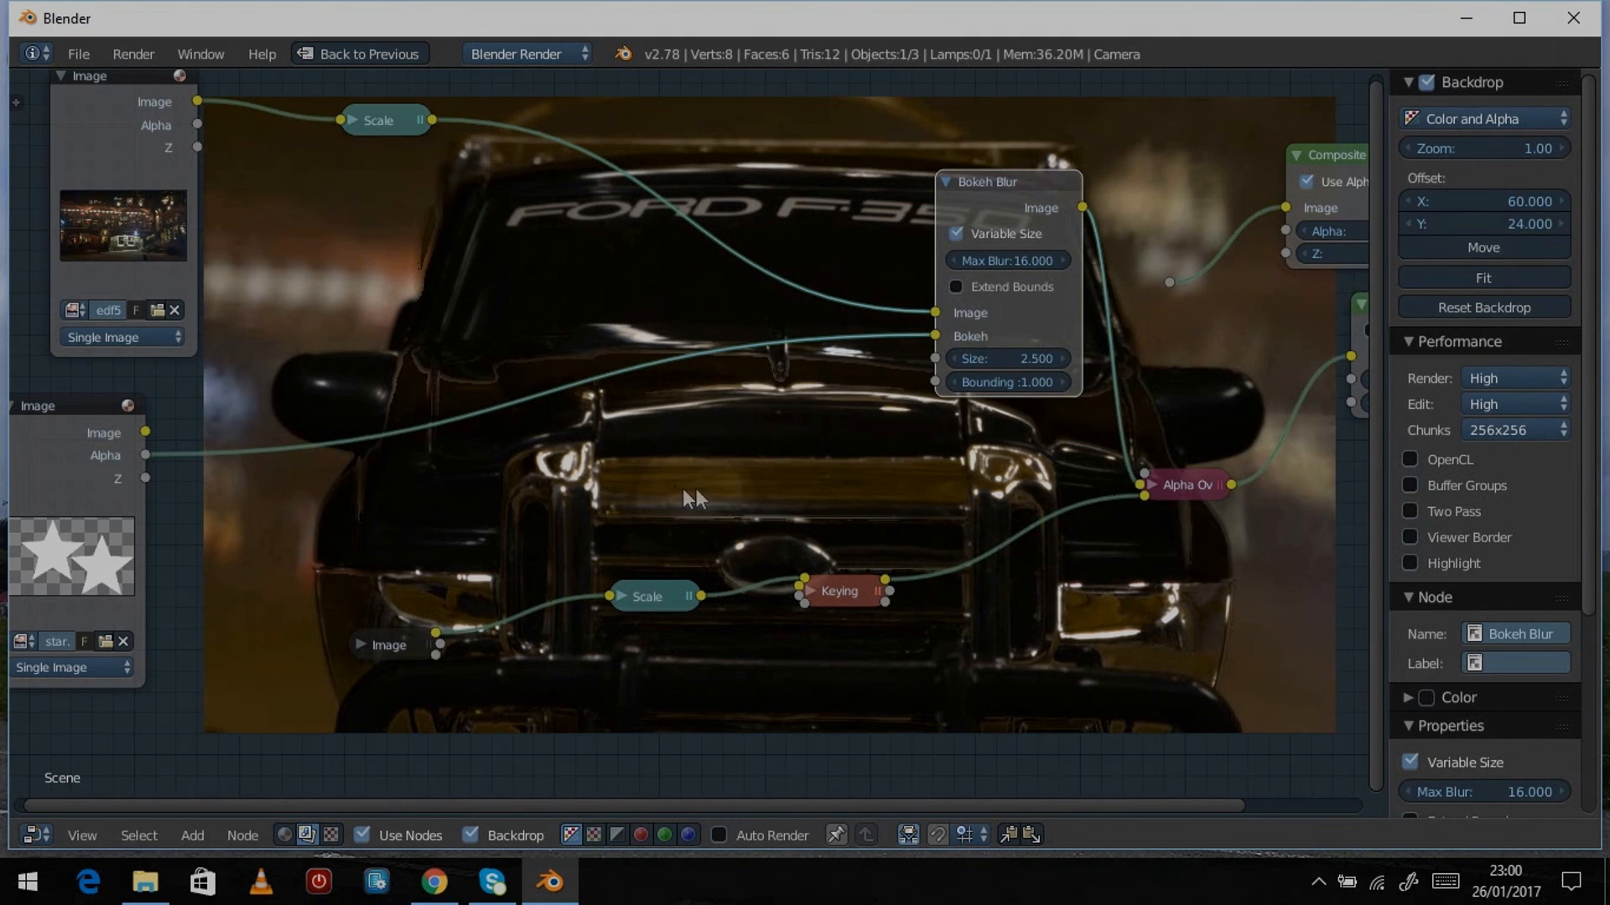
Step: Link the Alpha Over node's output to the reroute point that feeds the Composite node
scroll(683, 488, "down", 1)
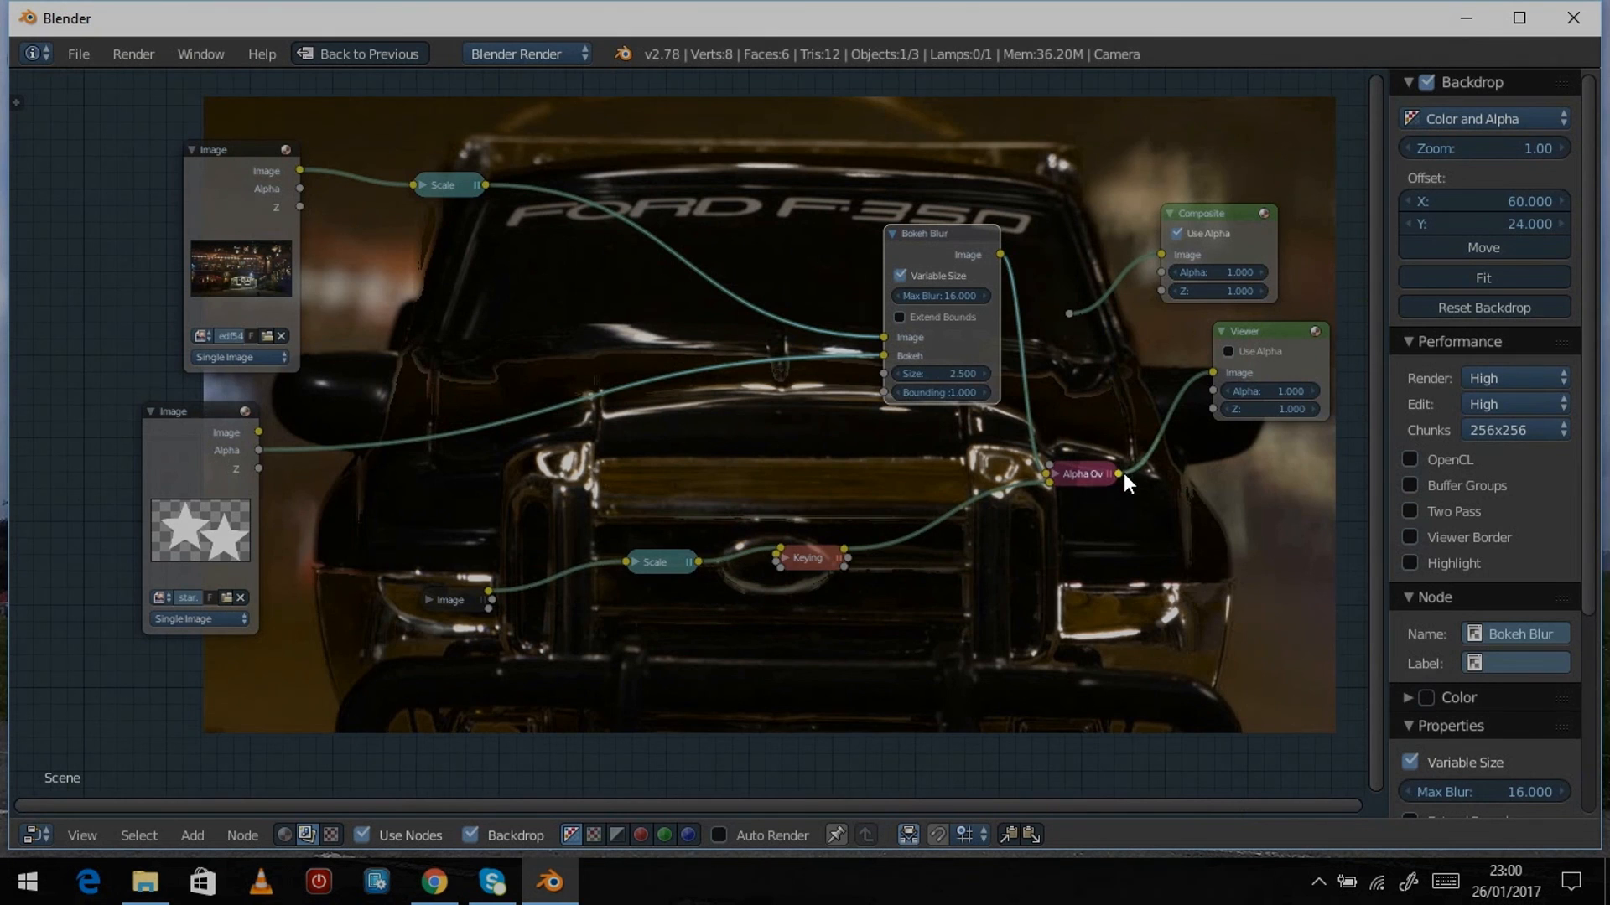
left_click_drag(1118, 474, 1072, 316)
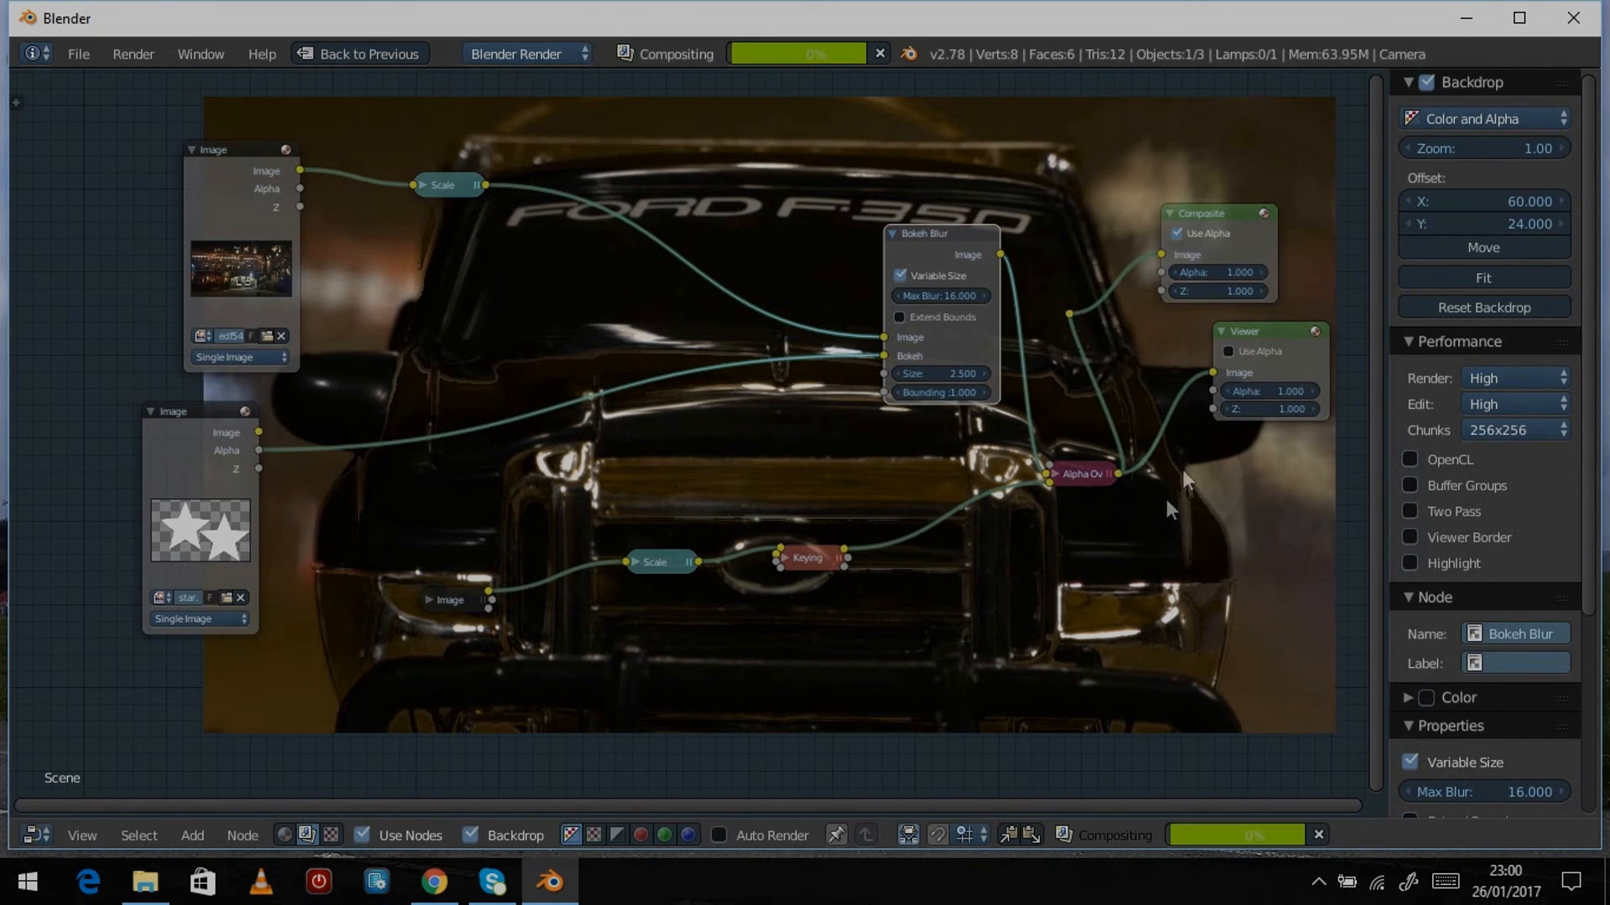